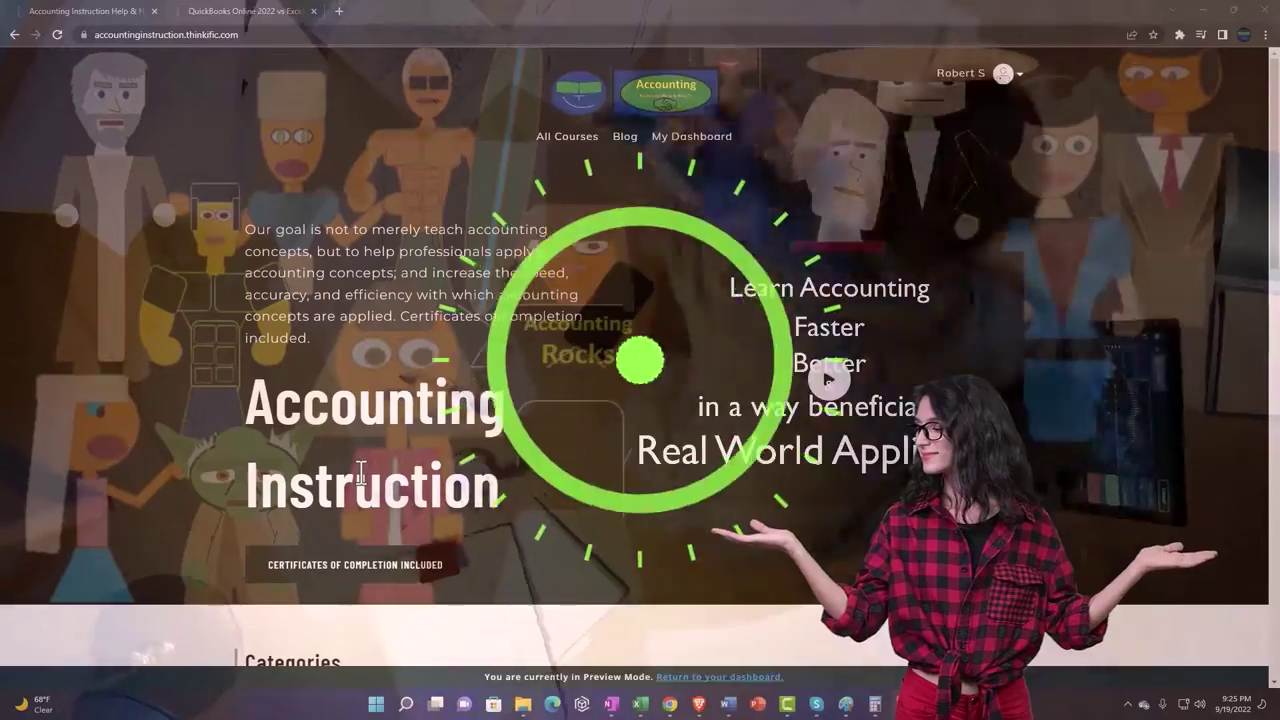
Scroll through the Categories tiles, then switch to the QuickBooks Online 2022 vs Excel course tab
scroll(177, 551, "down", 5)
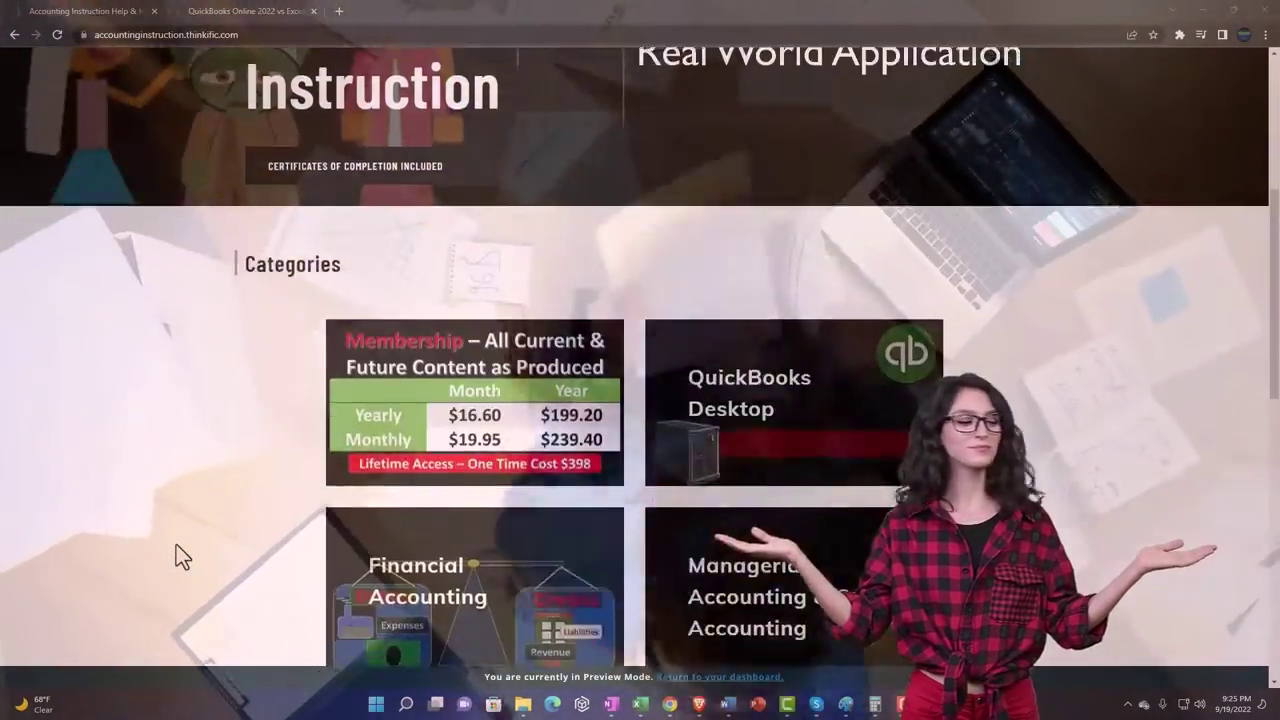
scroll(176, 548, "down", 2)
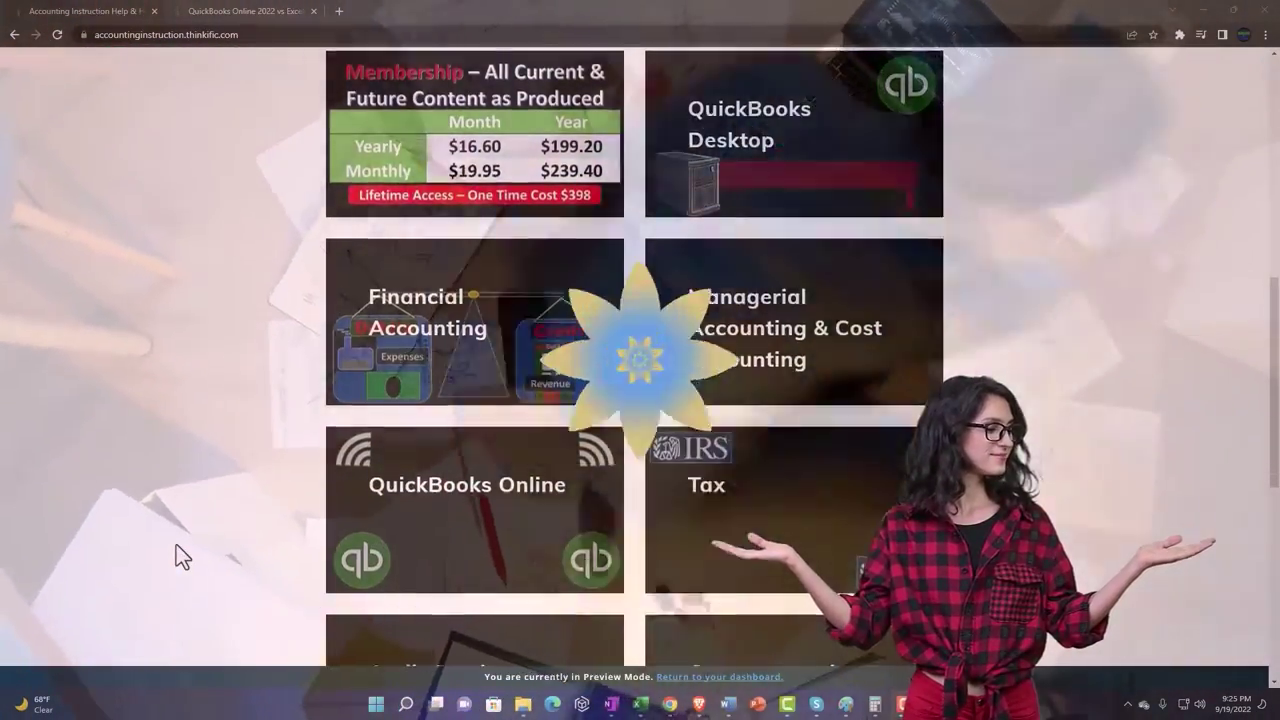
scroll(176, 548, "down", 3)
scroll(176, 545, "down", 3)
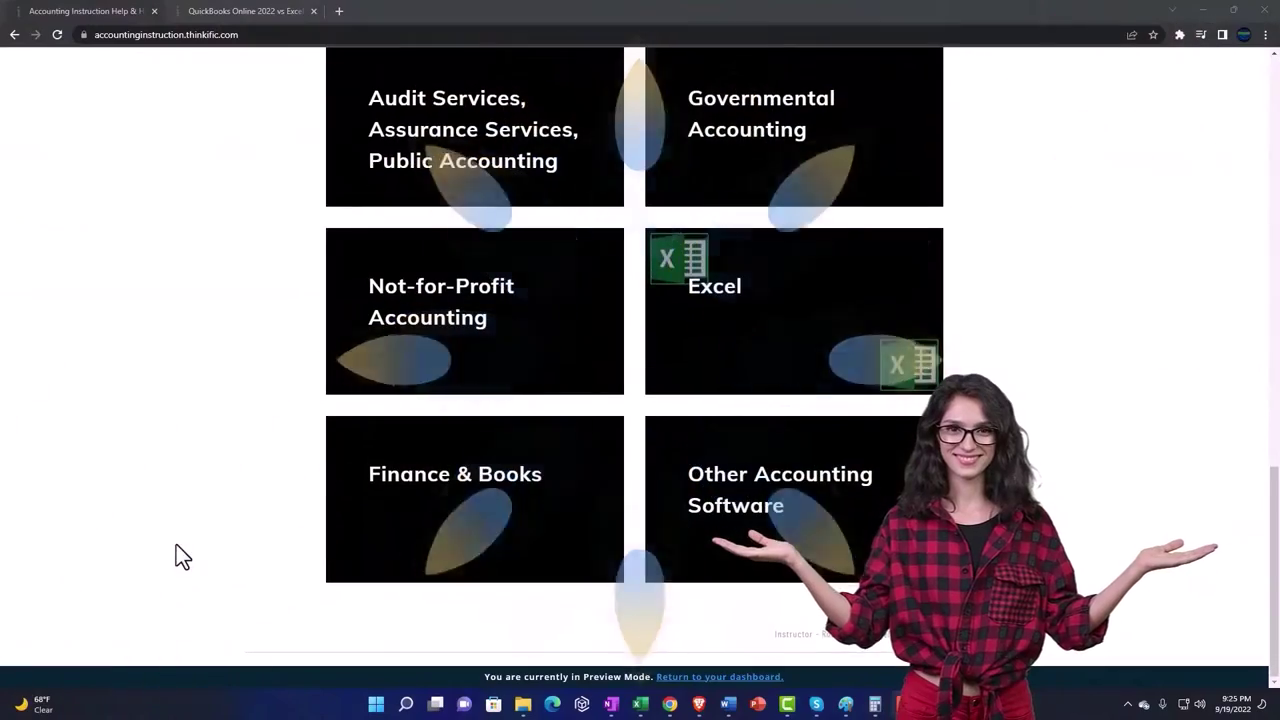
left_click(231, 20)
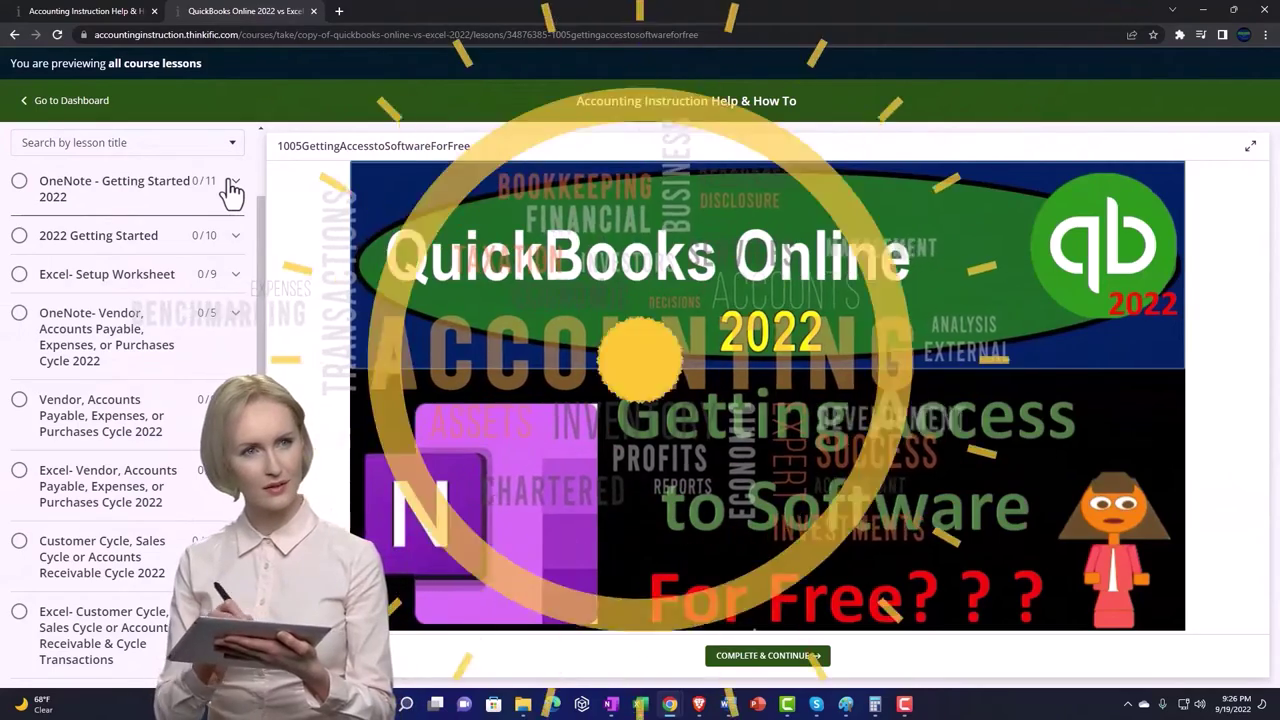
Expand the OneNote - Getting Started 2022 section in the lesson sidebar
left_click(231, 190)
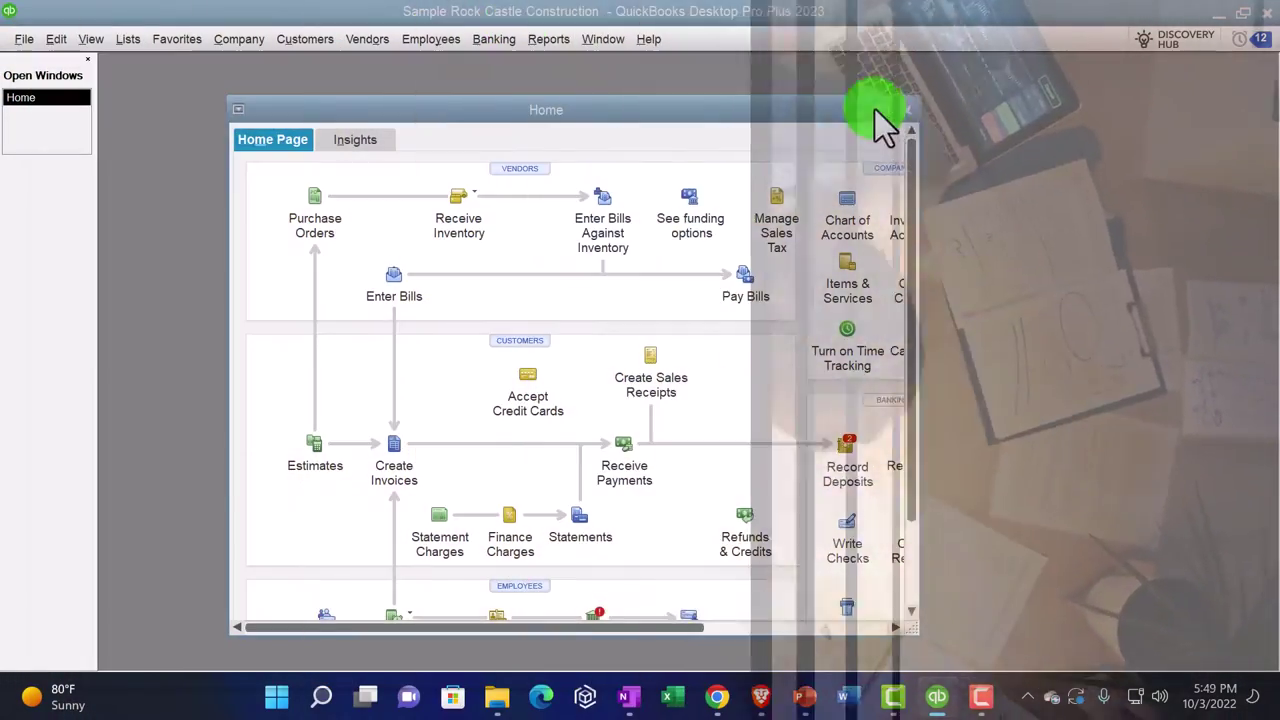
Maximize the Home window, glance at the View menu, and bring up the Reports menu
left_click(880, 110)
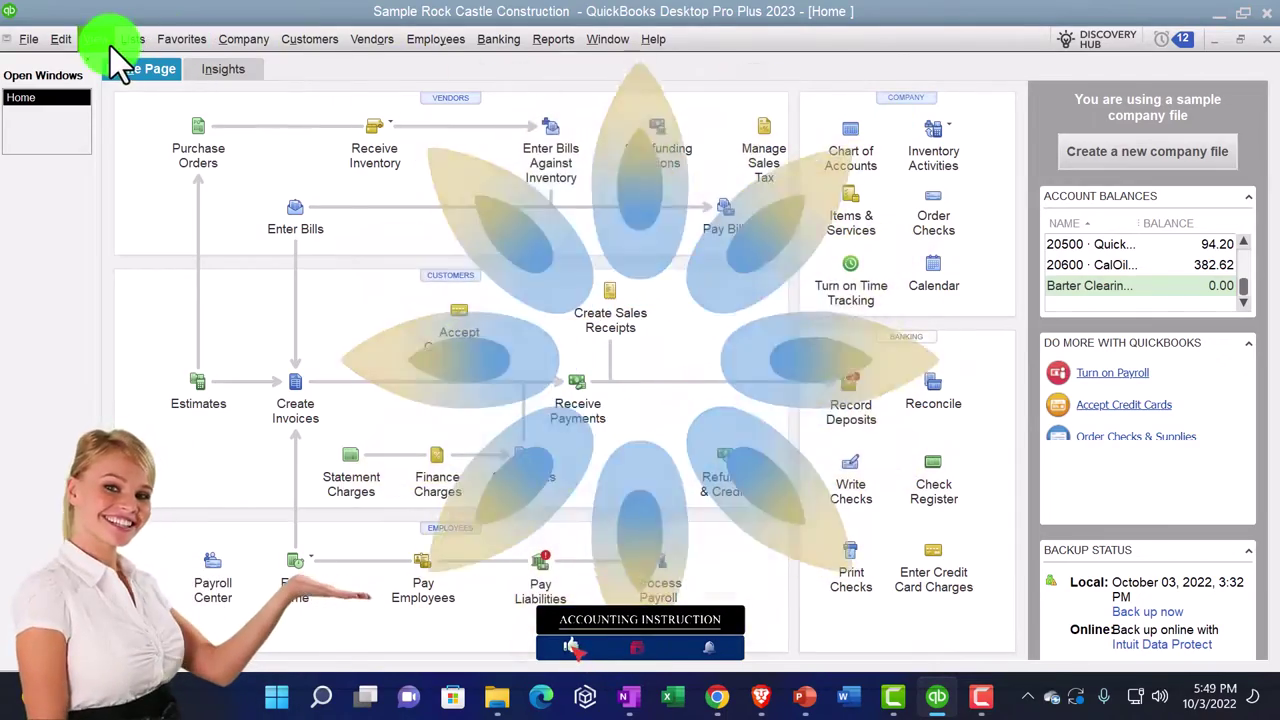
left_click(99, 43)
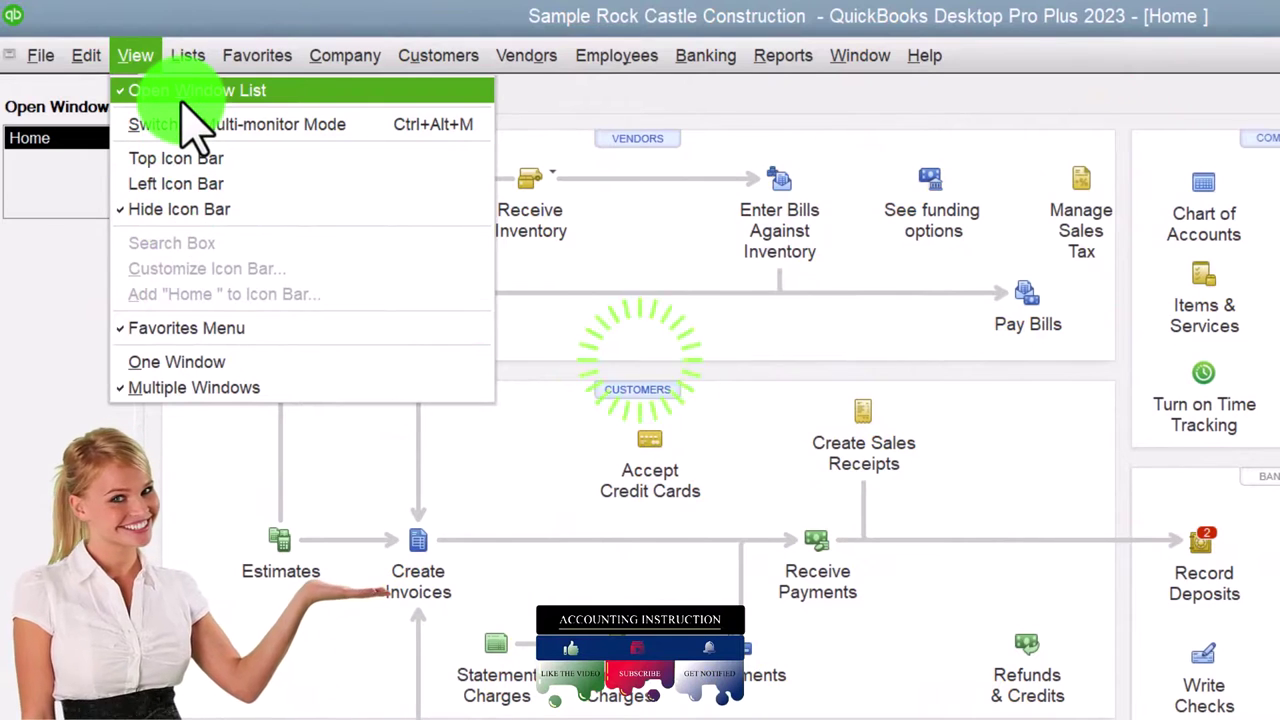
left_click(60, 275)
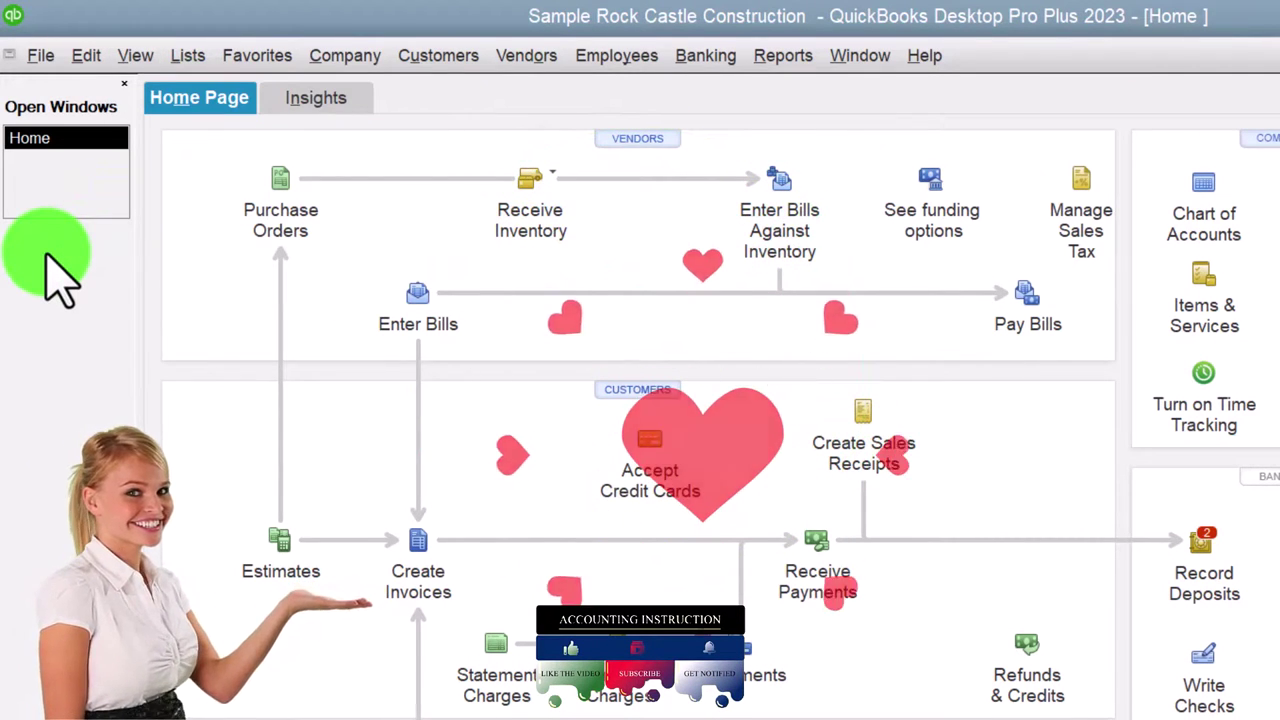
left_click(783, 55)
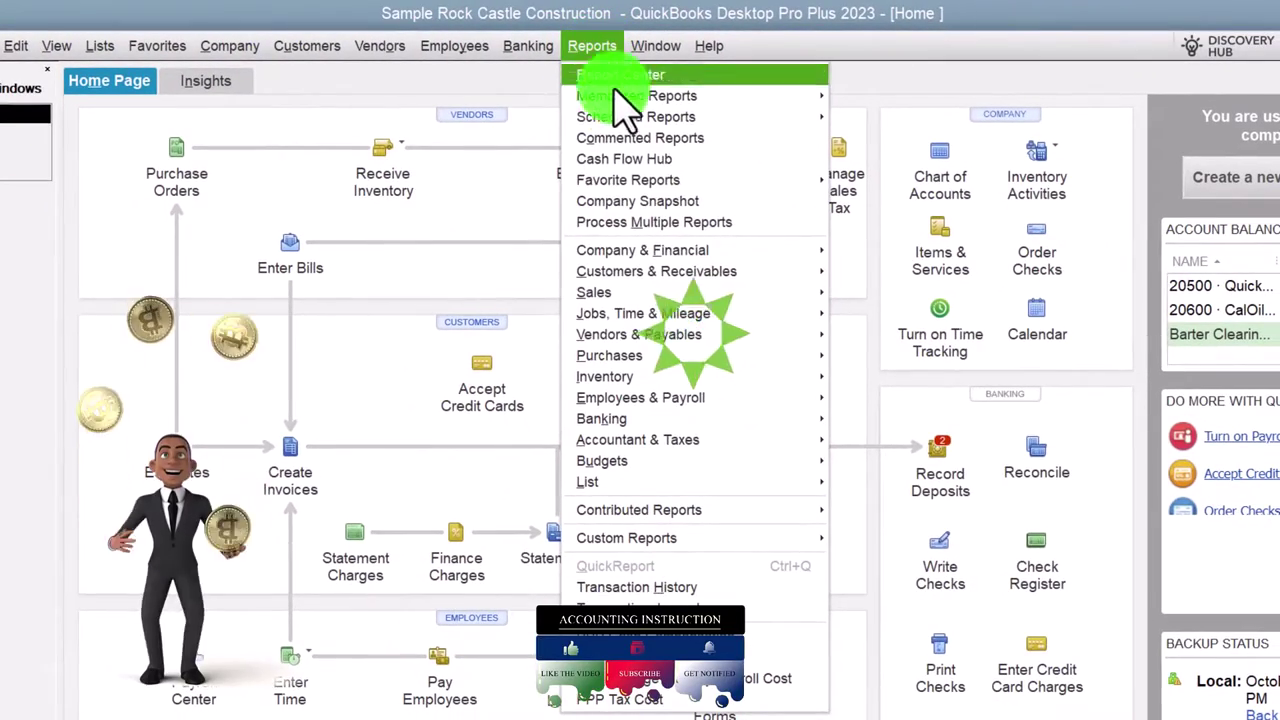
Open the Profit & Loss Standard report for 01/01/2024 through 12/31/2024
mouse_move(648, 256)
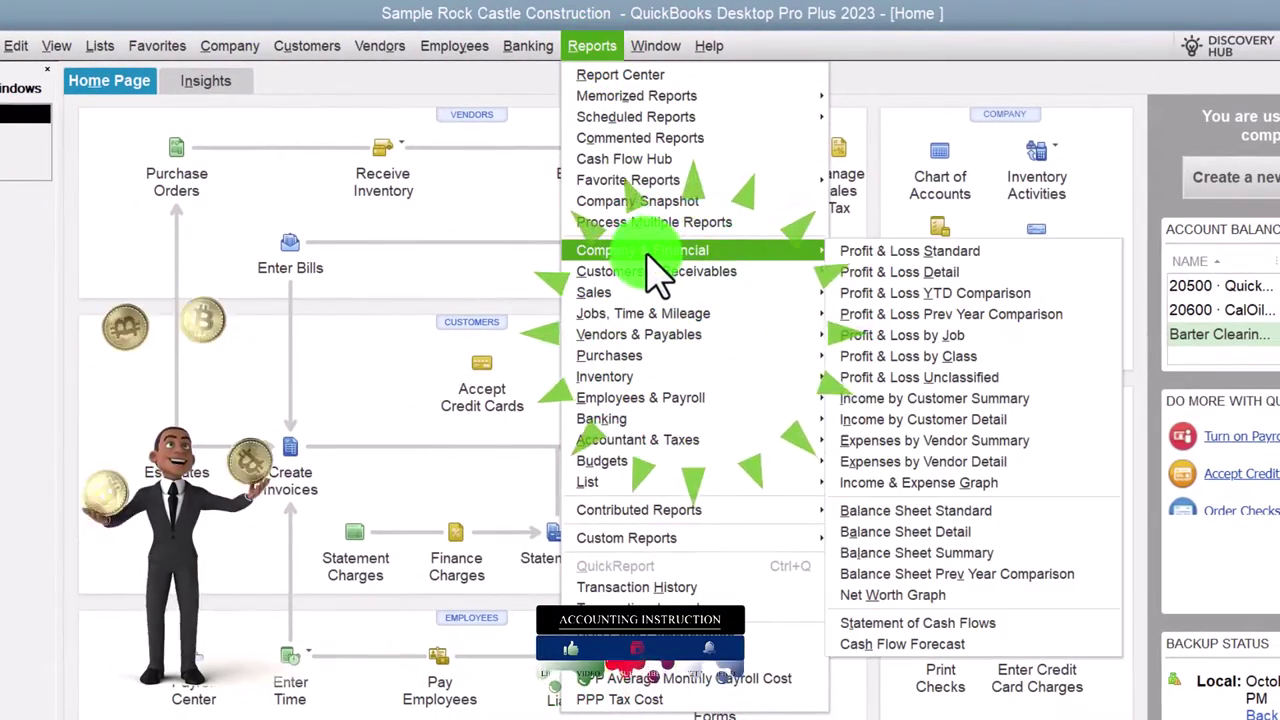
left_click(848, 262)
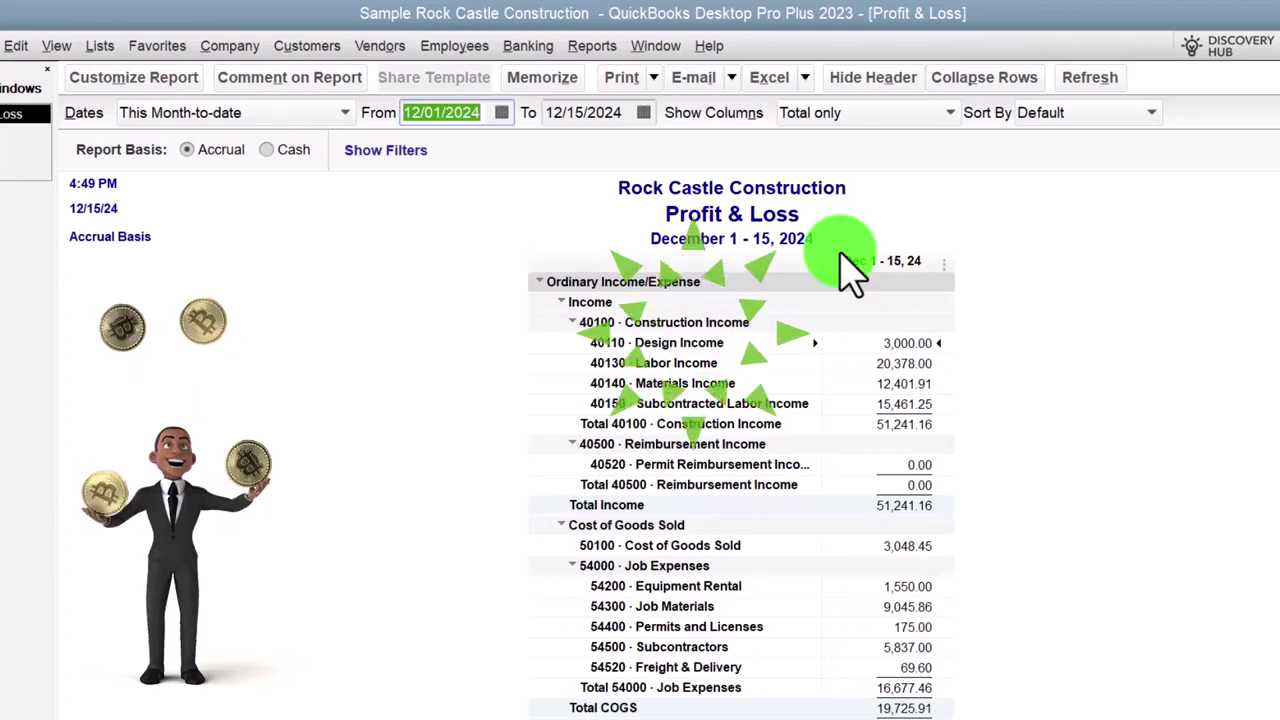
type("01/01")
key("Tab")
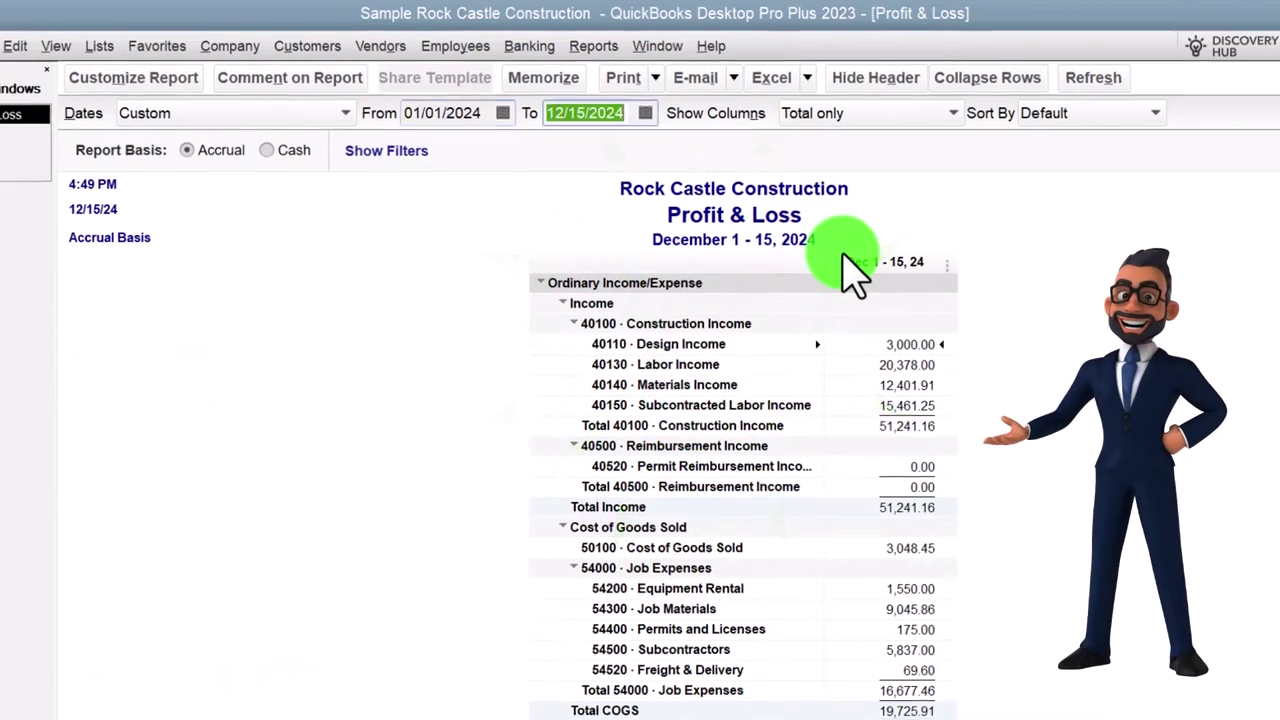
type("12/3")
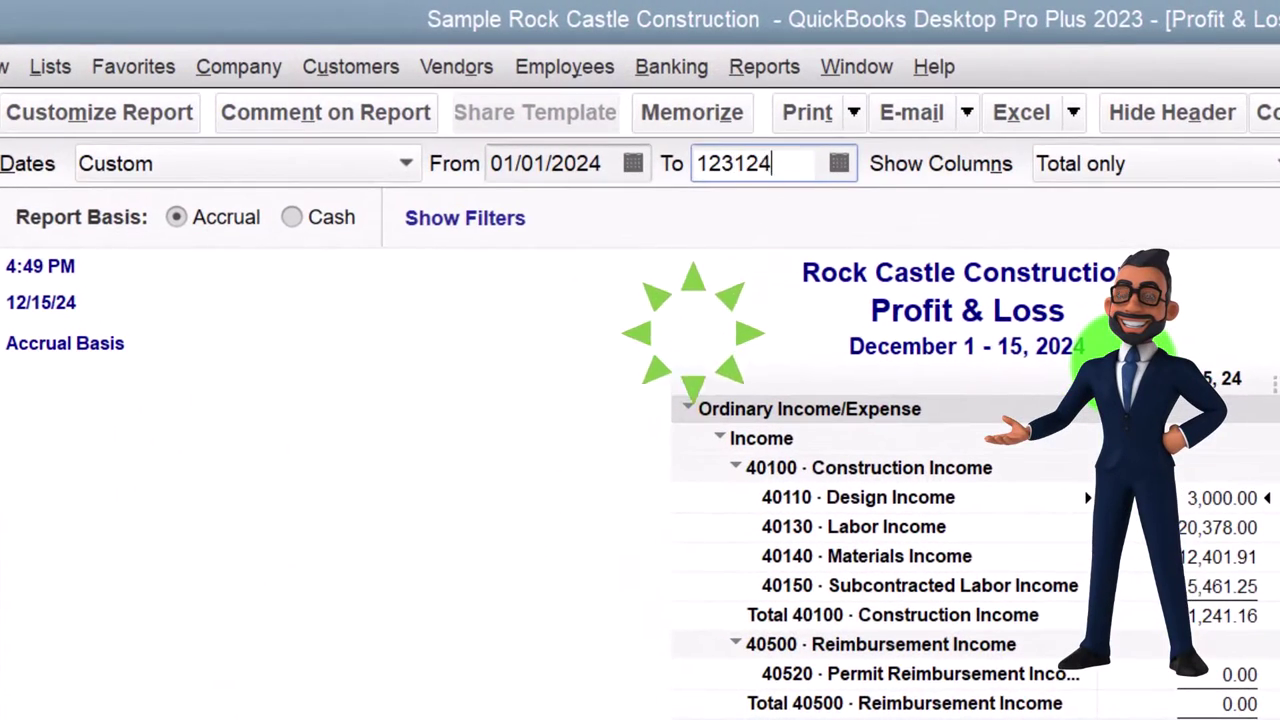
type("1/2024")
key("Tab")
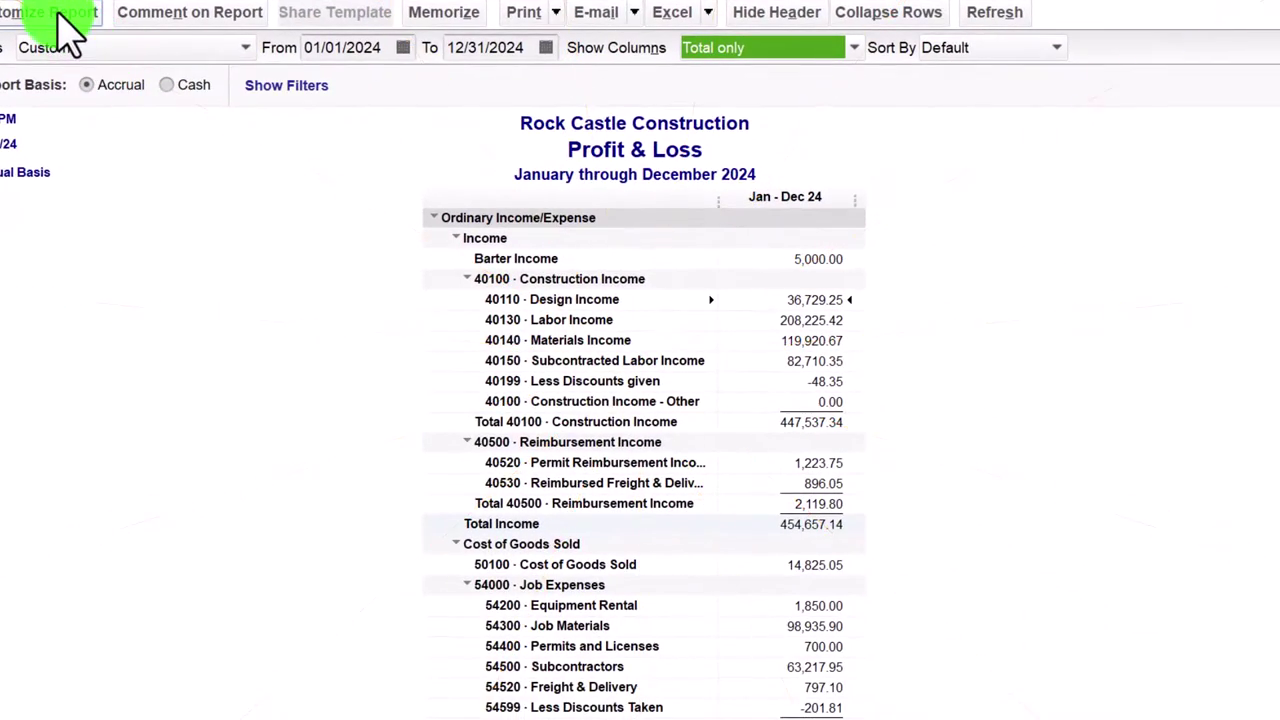
Enlarge the Profit & Loss column label font and apply it to the report
left_click(58, 14)
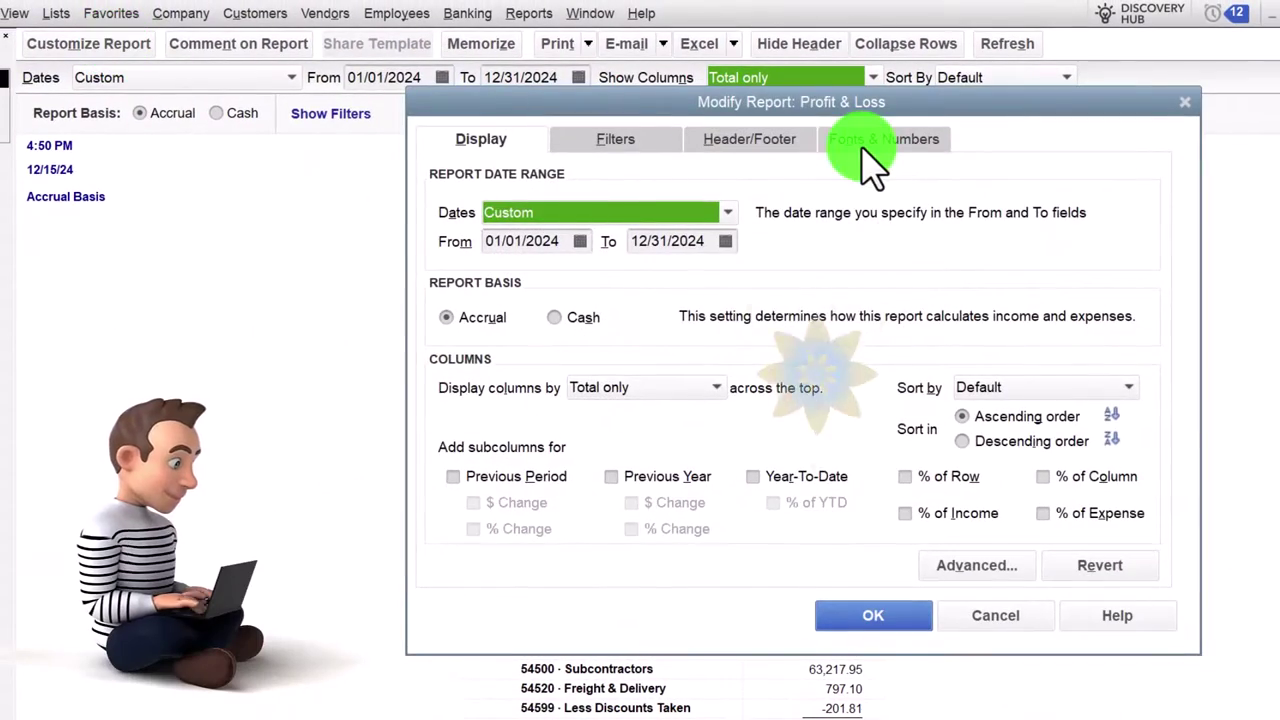
left_click(868, 142)
left_click(762, 424)
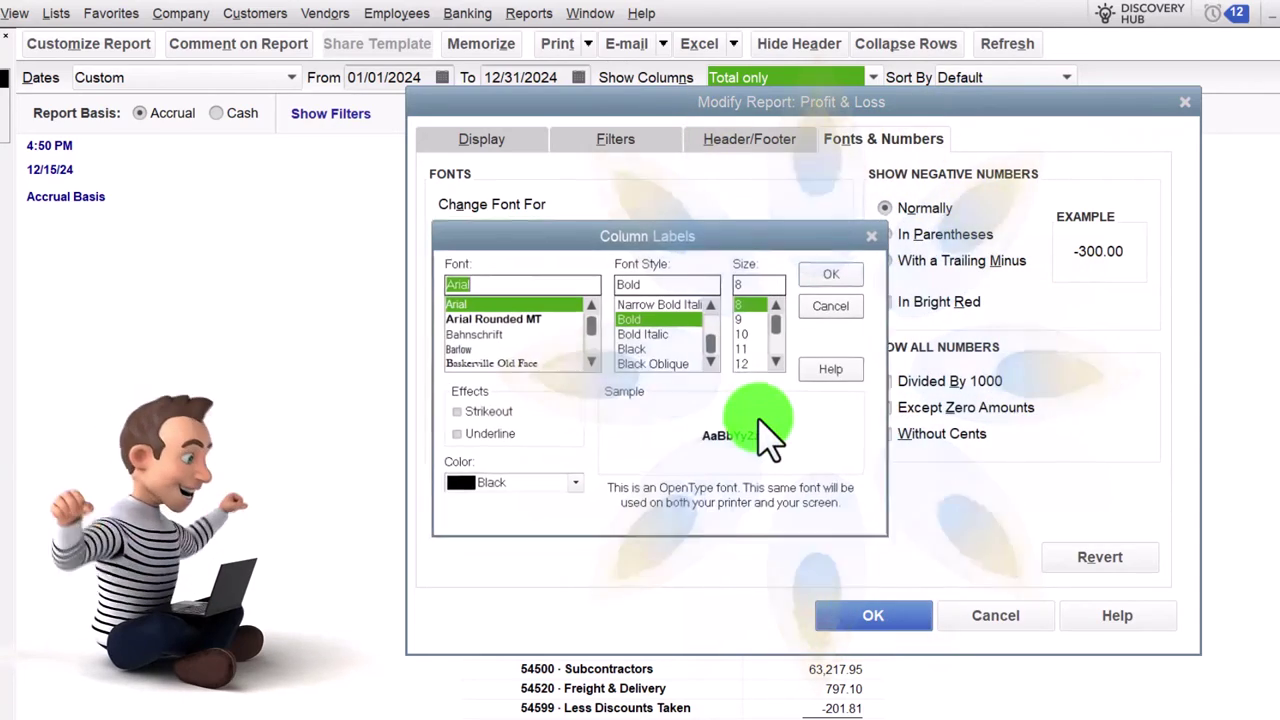
left_click(830, 274)
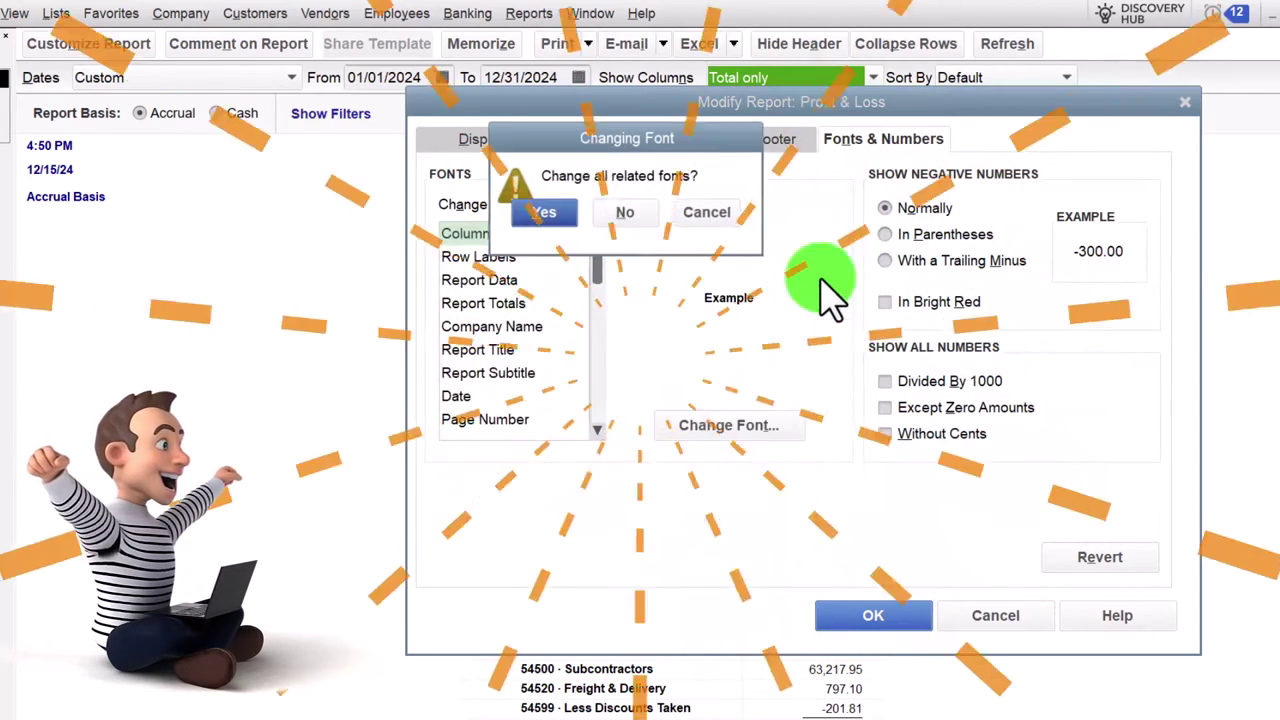
left_click(875, 615)
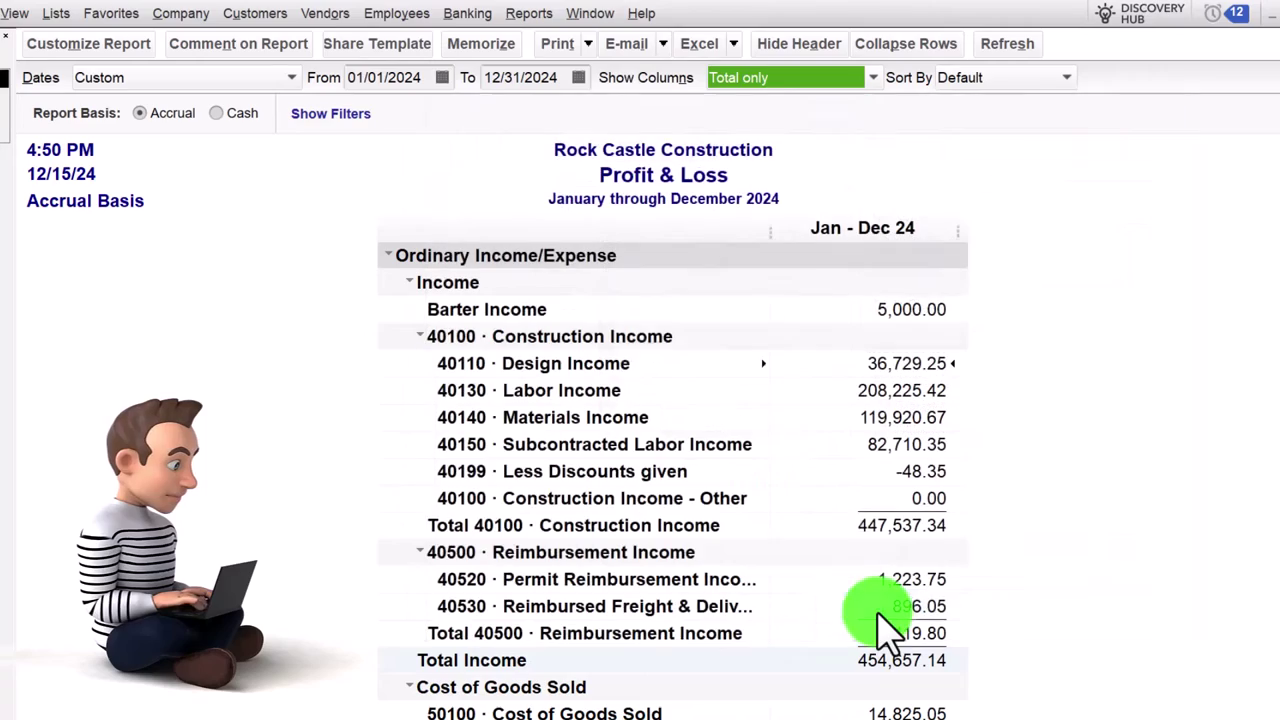
Open the Balance Sheet Standard report with the date range set to This Fiscal Year
left_click(530, 13)
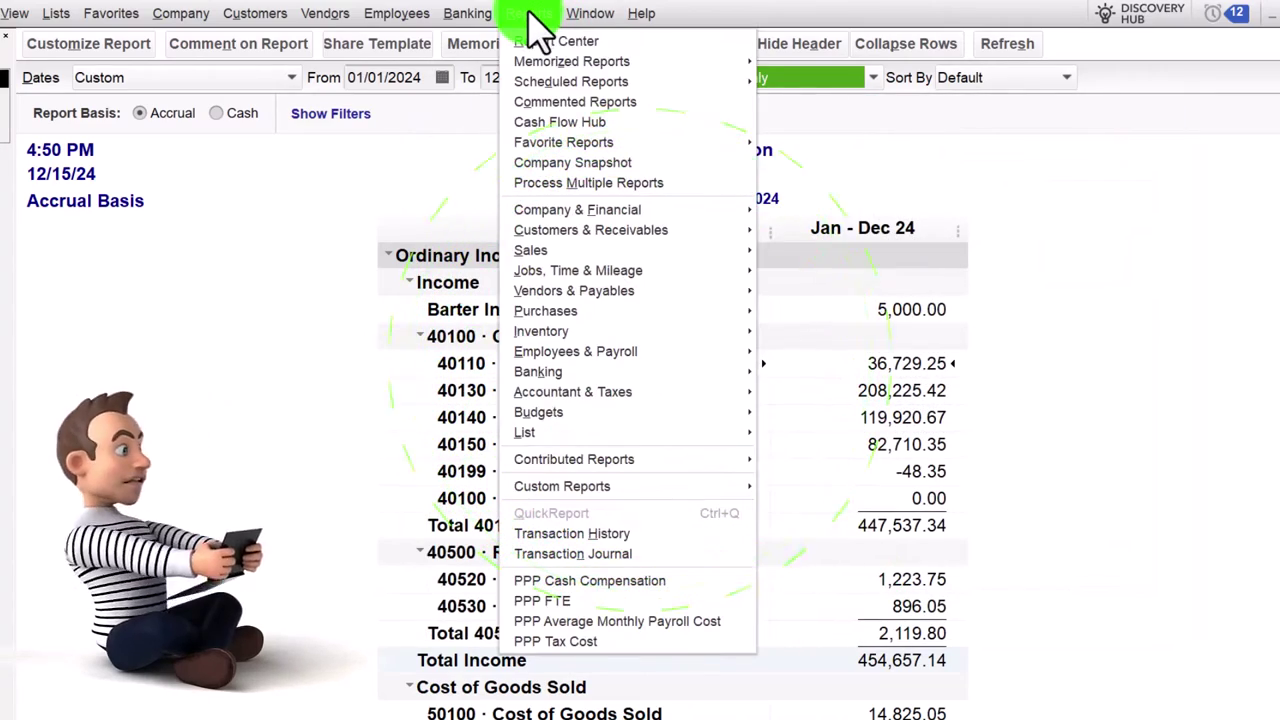
mouse_move(610, 214)
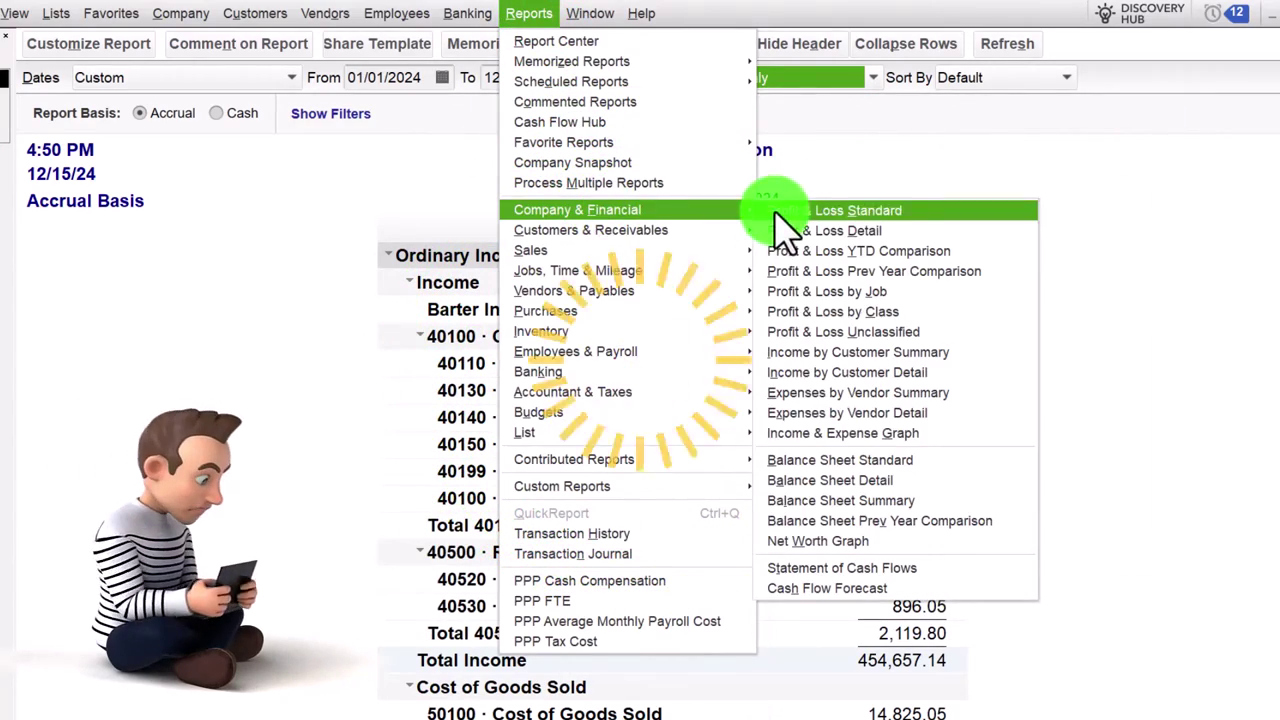
left_click(825, 462)
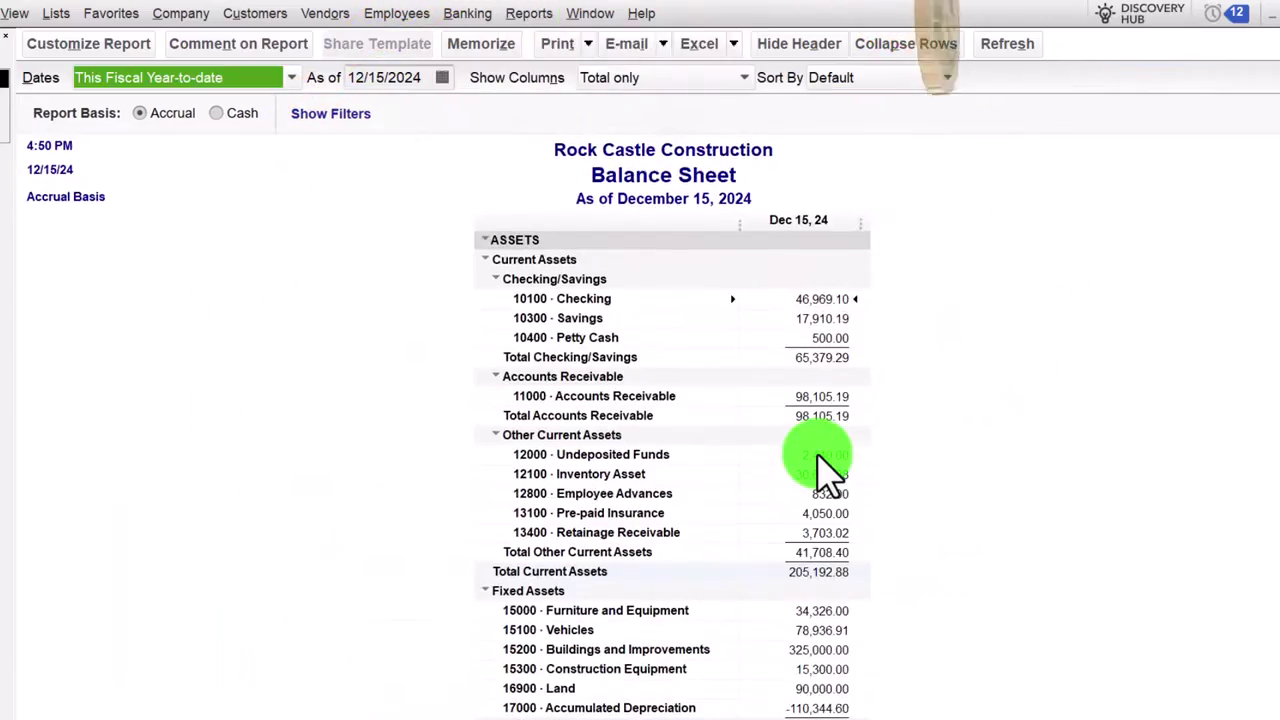
left_click(290, 76)
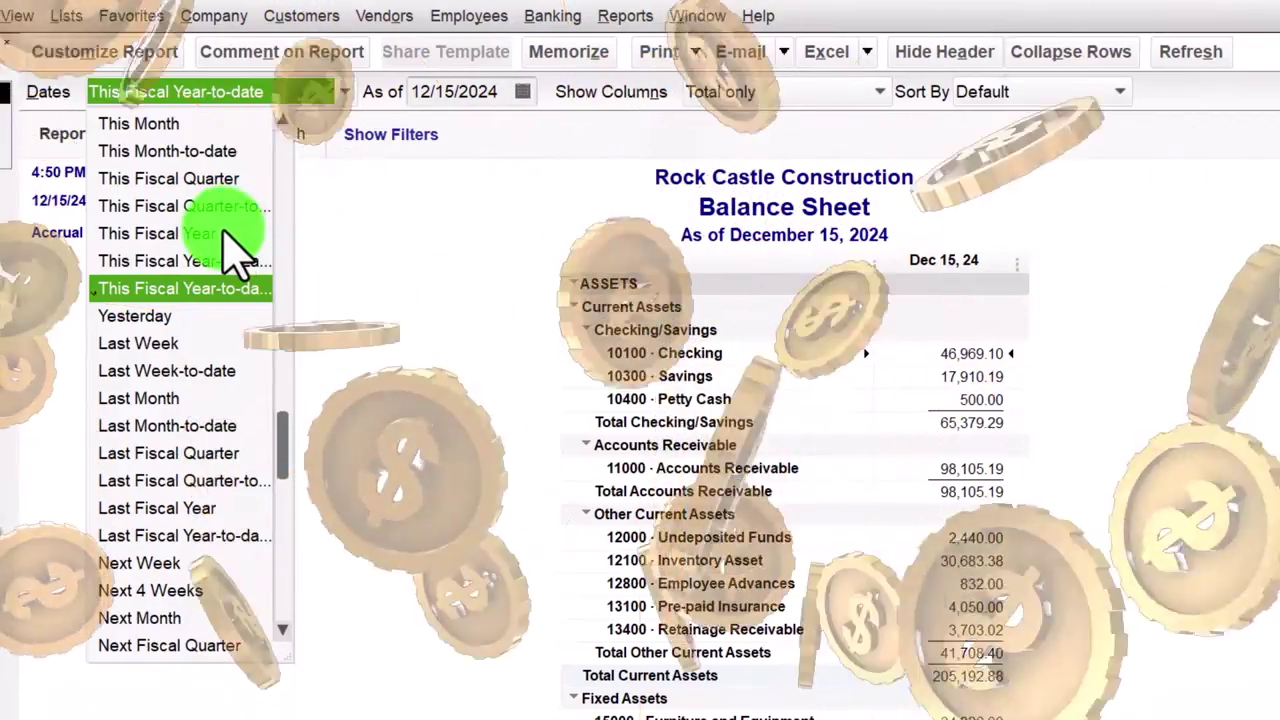
left_click(232, 235)
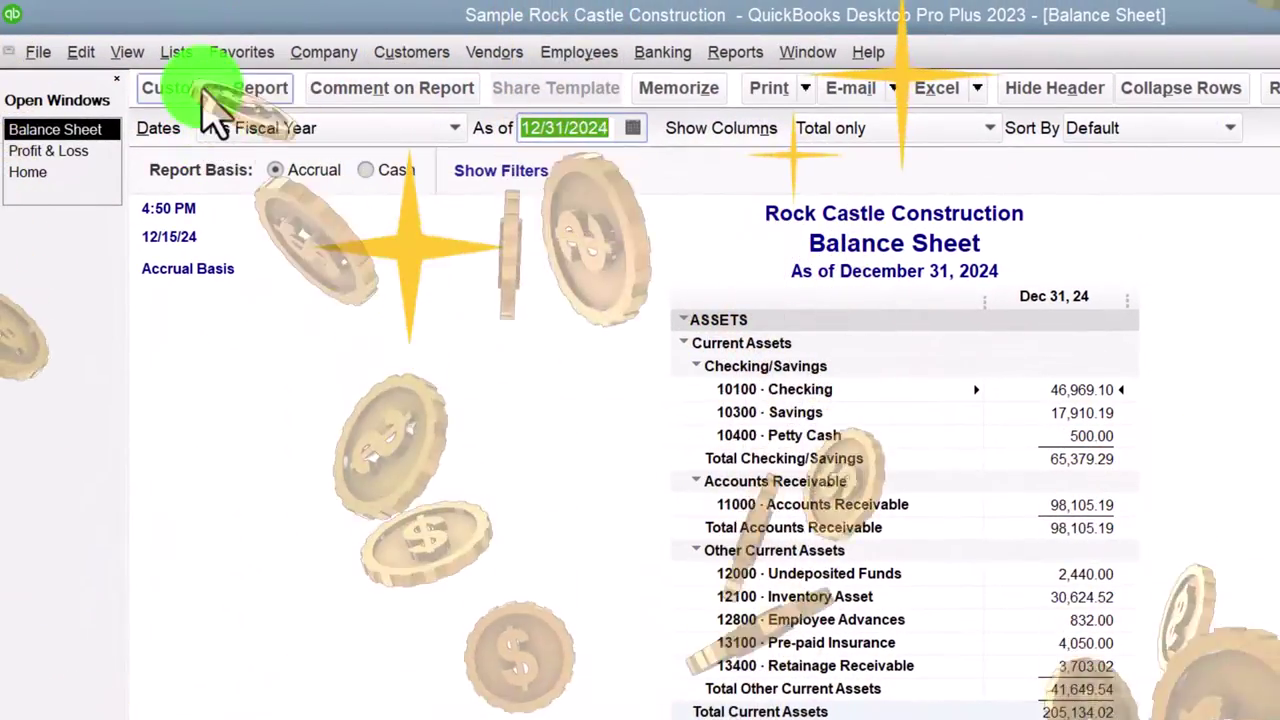
Enlarge the Balance Sheet column label font and apply it to all related fonts
left_click(103, 56)
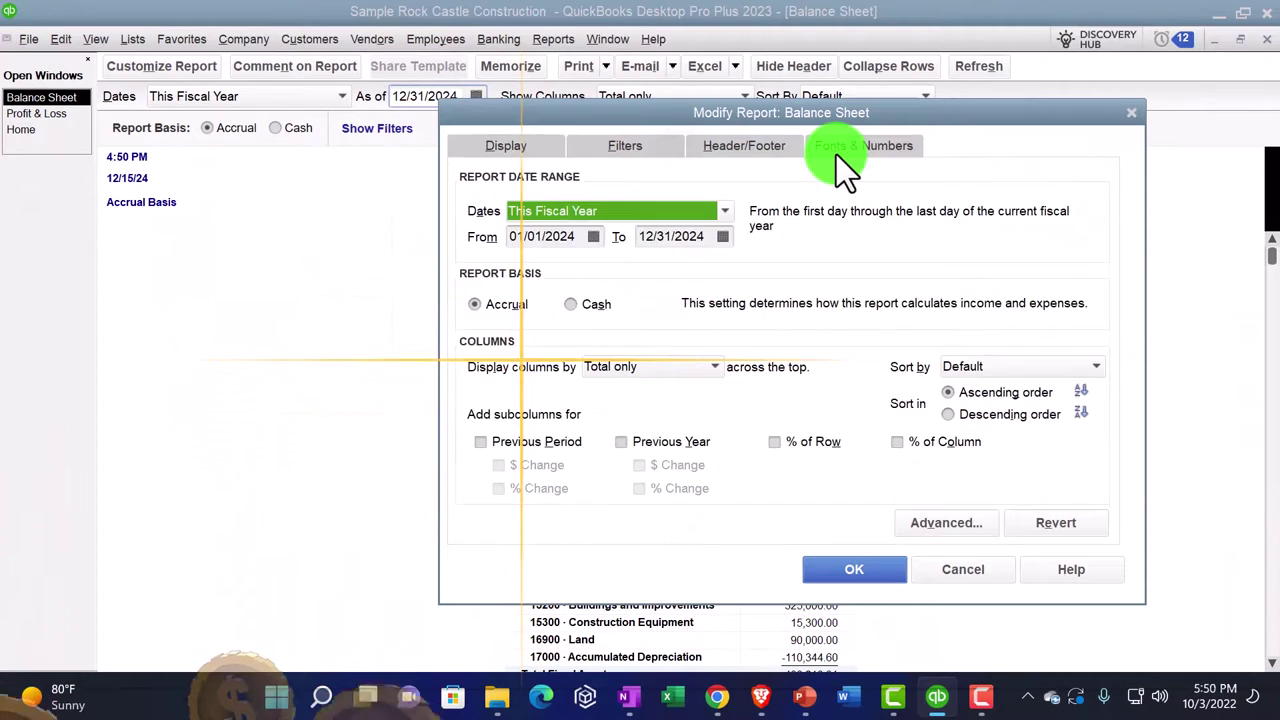
left_click(1101, 204)
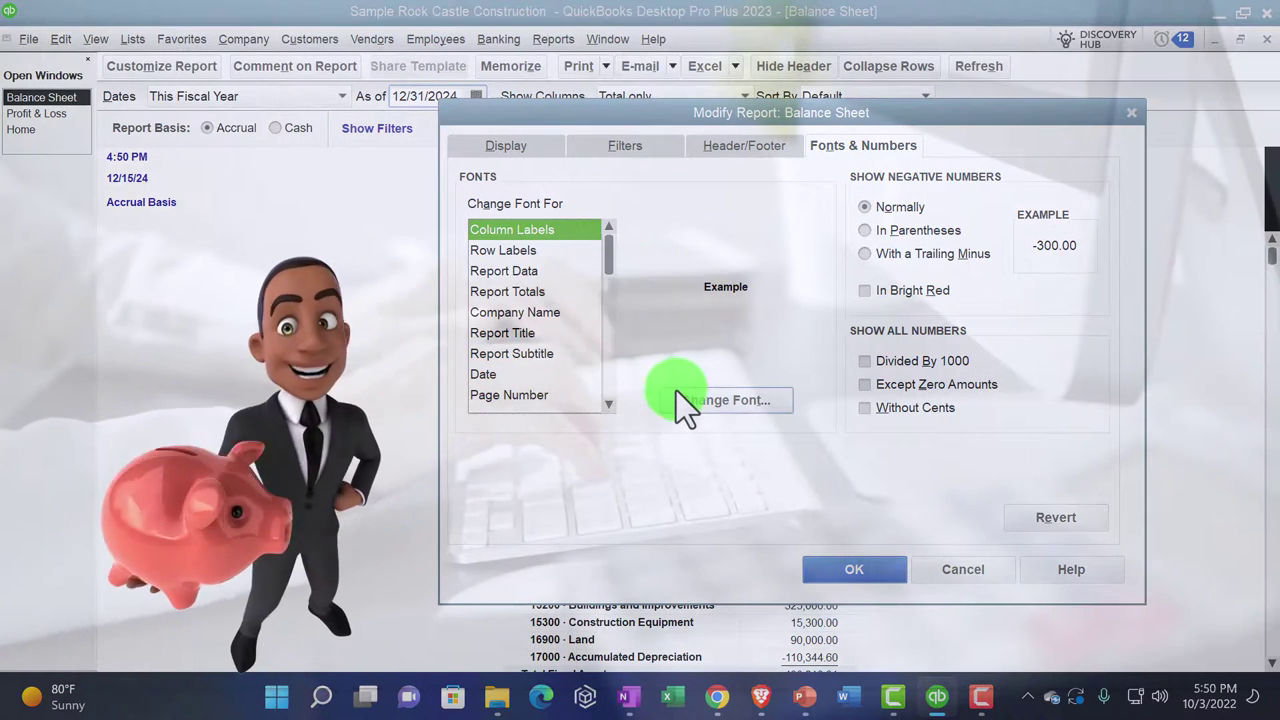
left_click(678, 395)
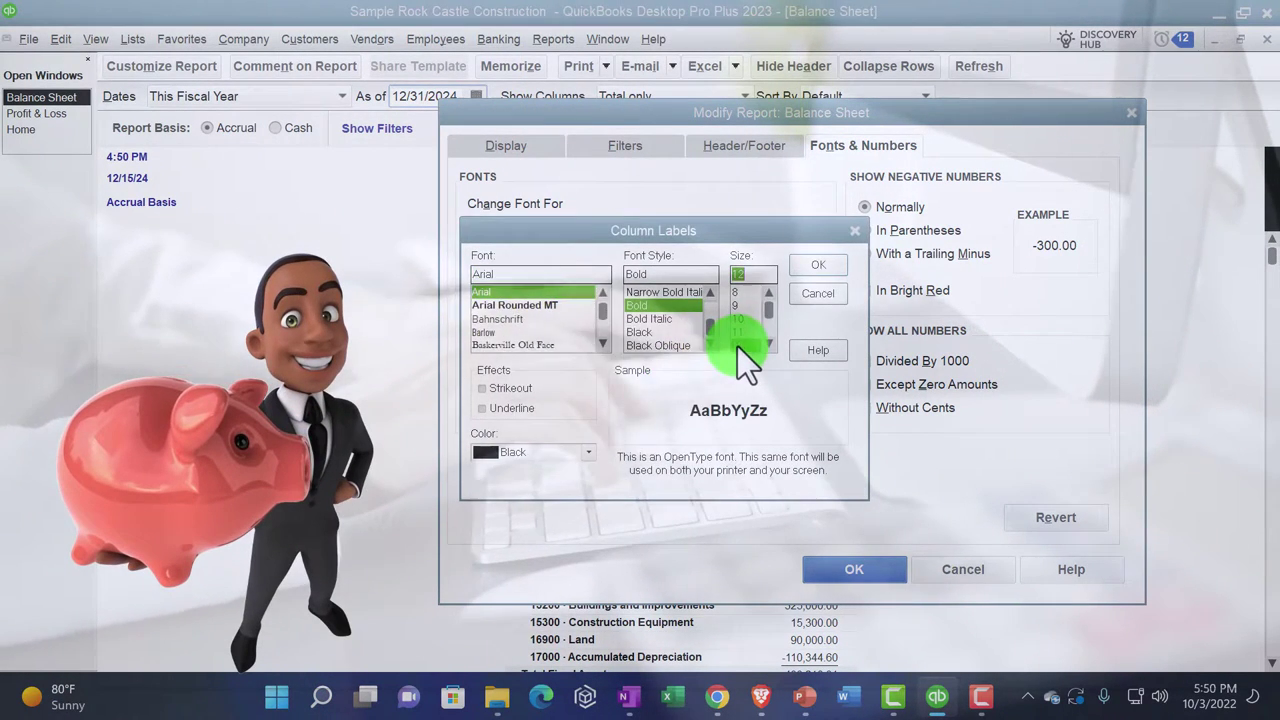
left_click(815, 268)
left_click(582, 220)
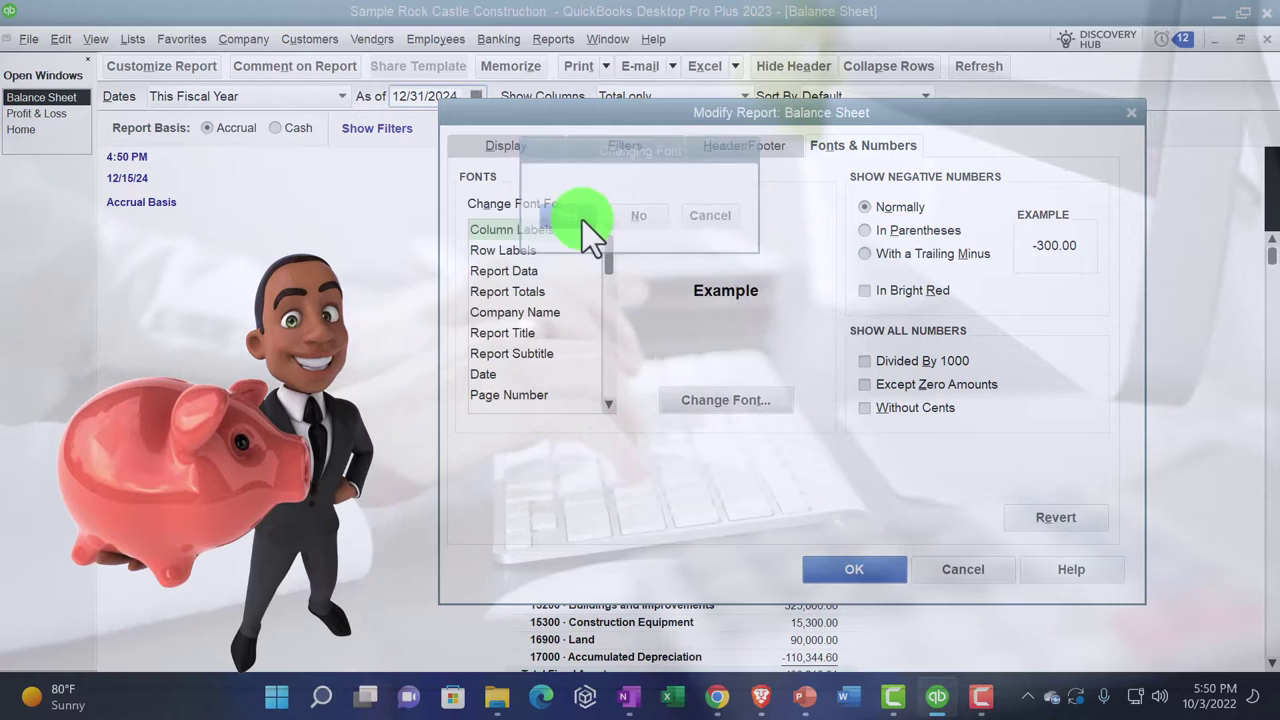
left_click(860, 571)
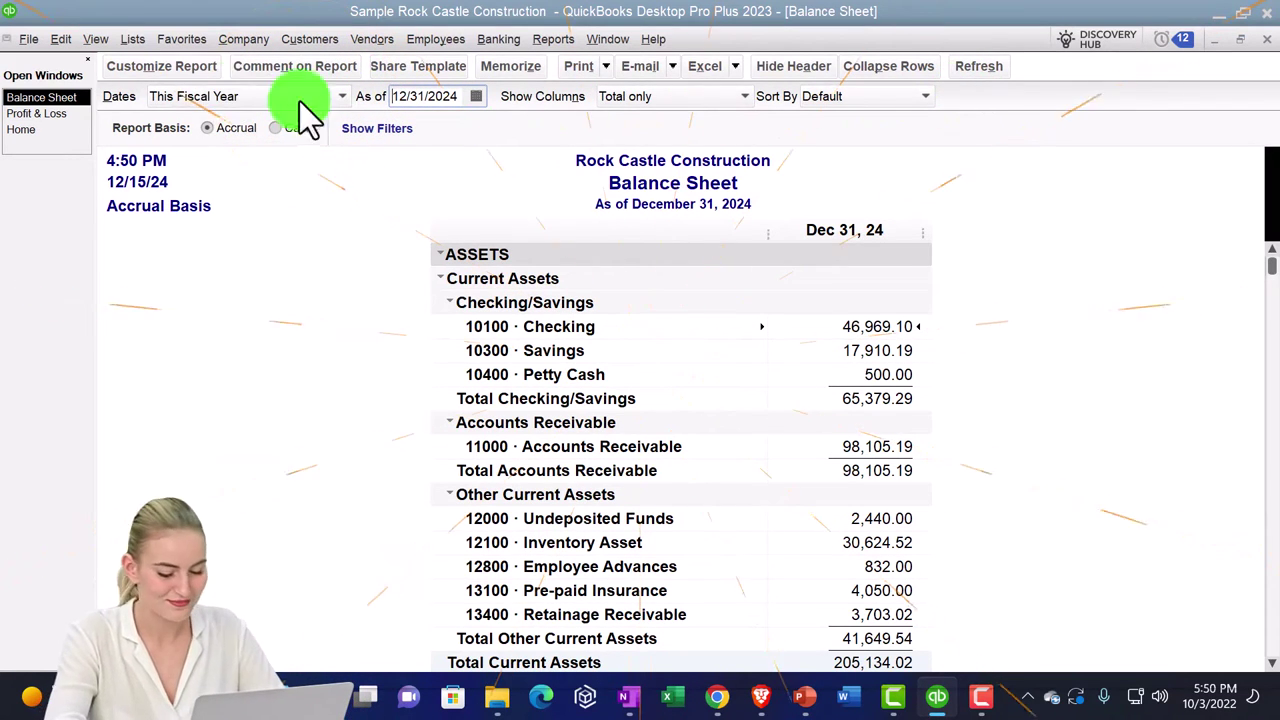
left_click(195, 75)
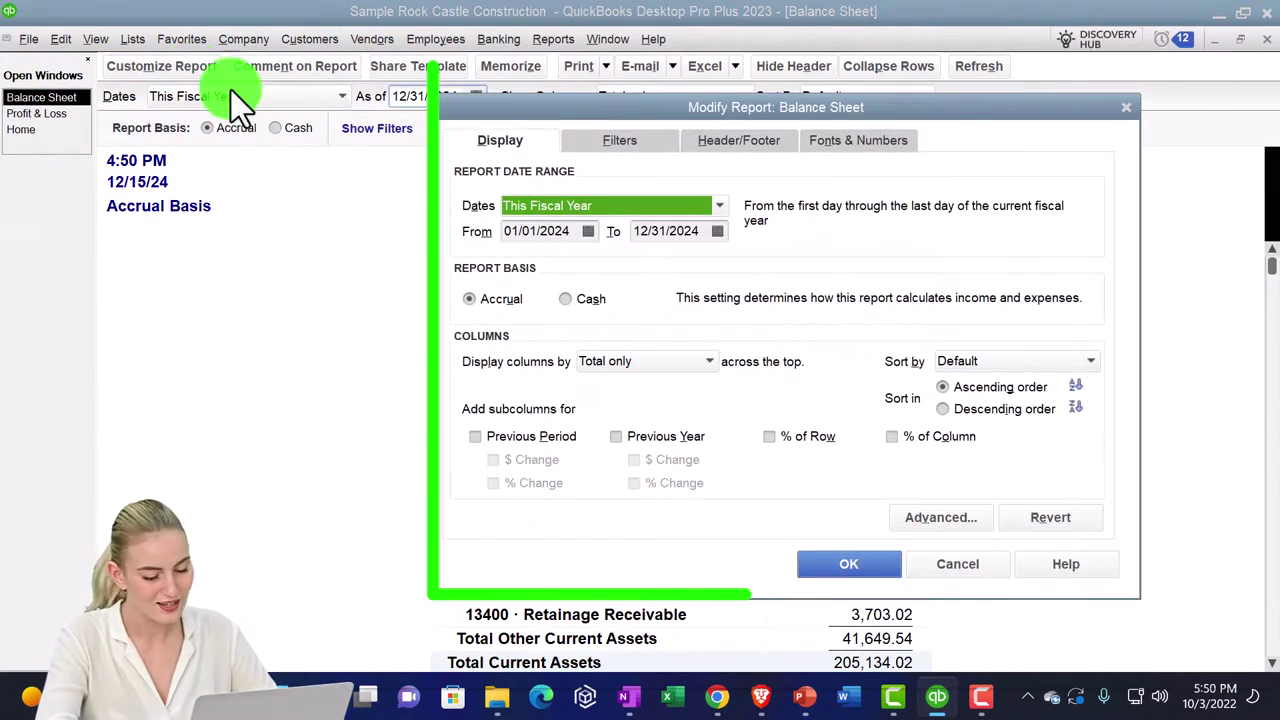
left_click_drag(659, 118, 721, 244)
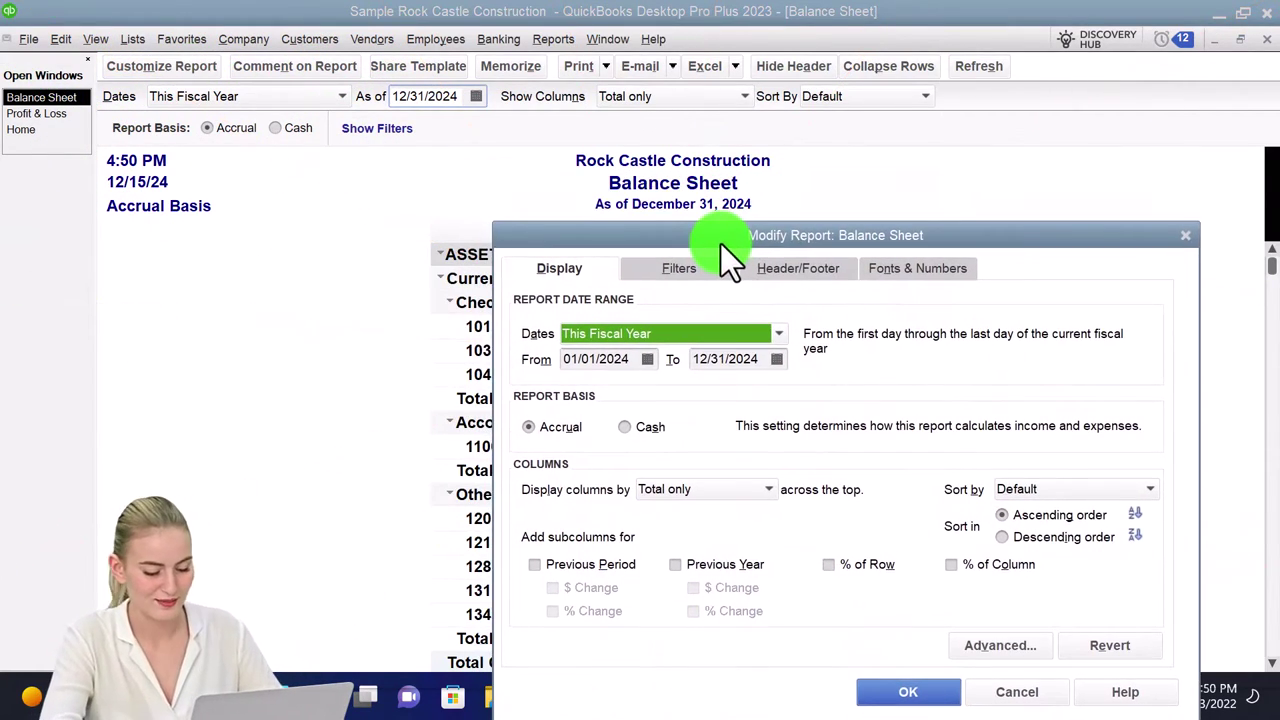
left_click(801, 272)
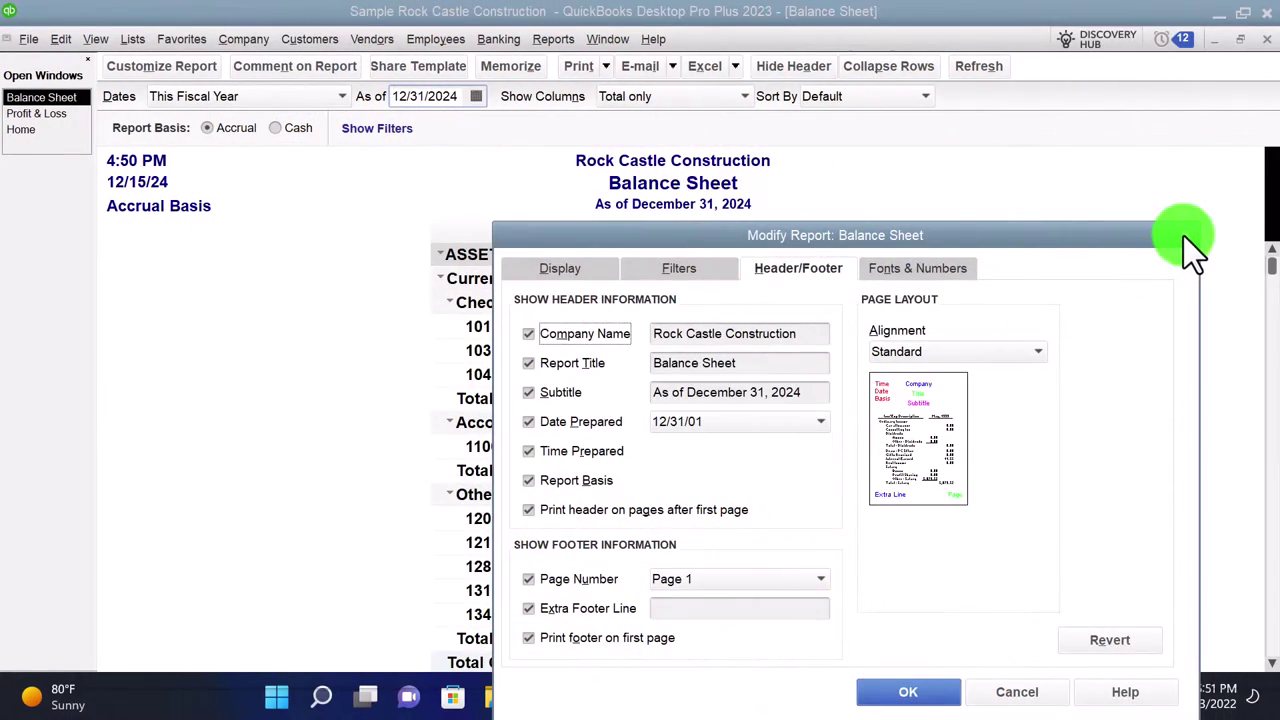
left_click(1183, 235)
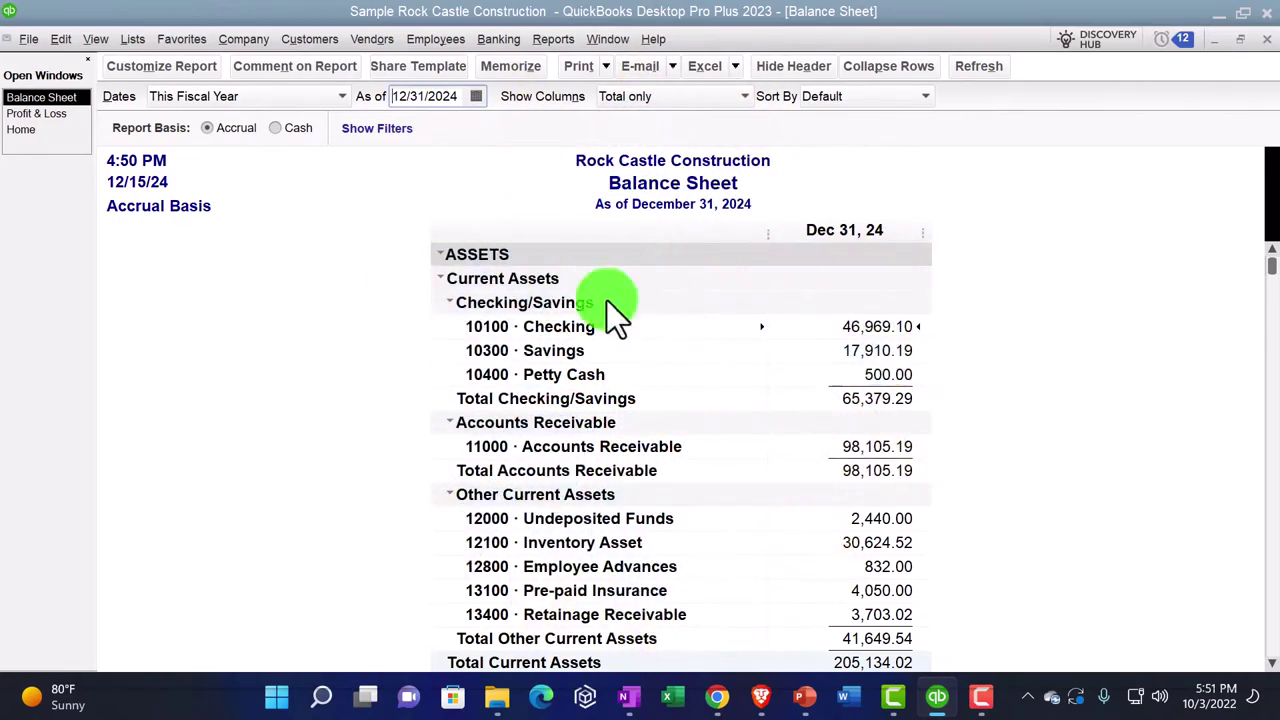
scroll(607, 301, "down", 15)
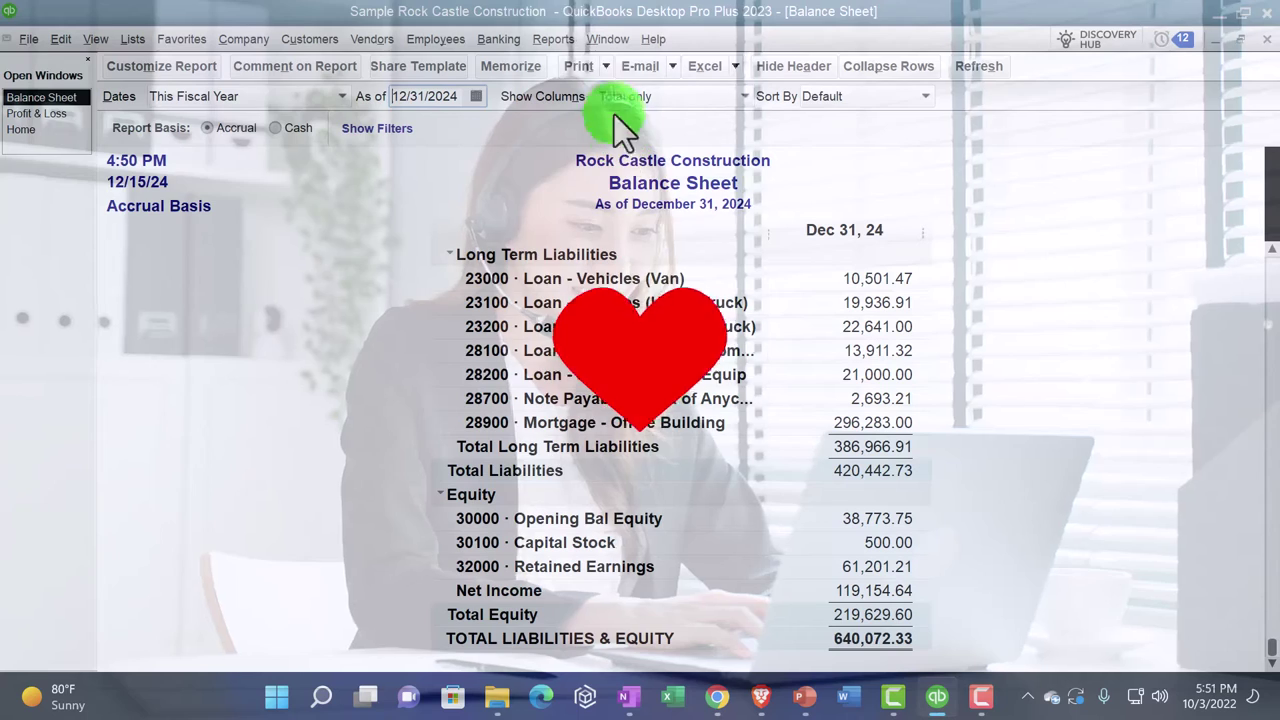
left_click(605, 66)
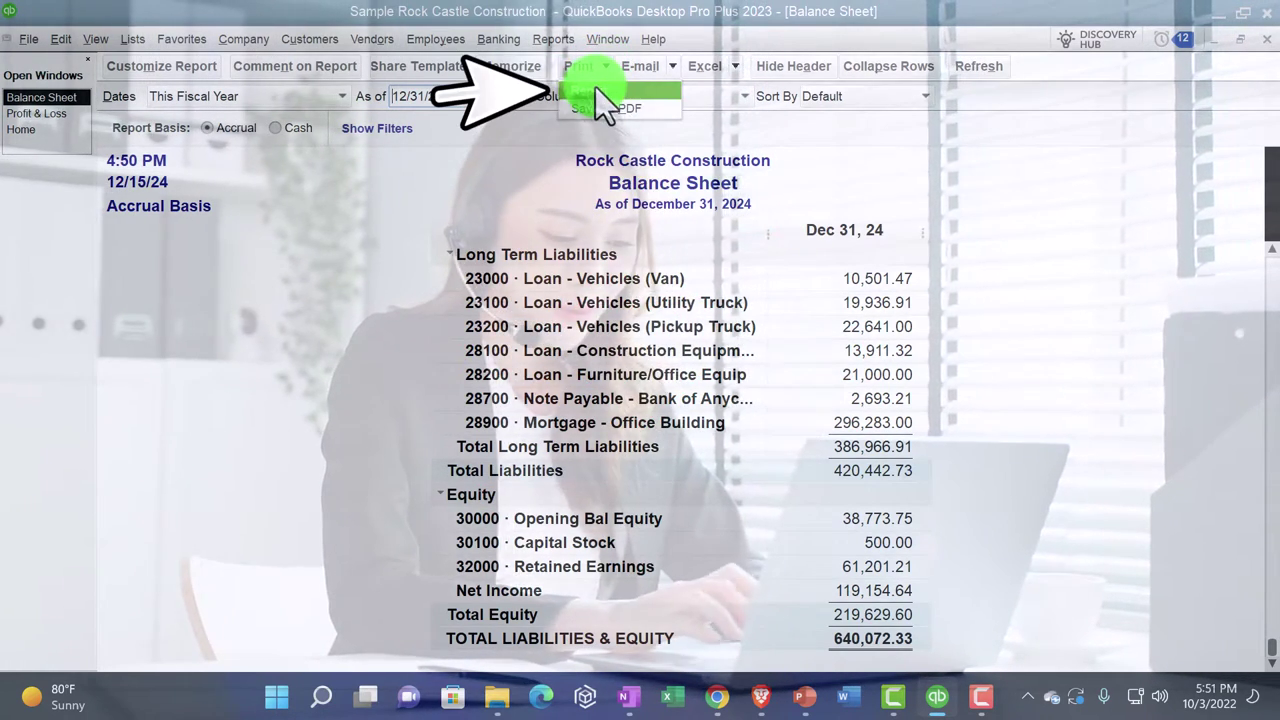
left_click(597, 90)
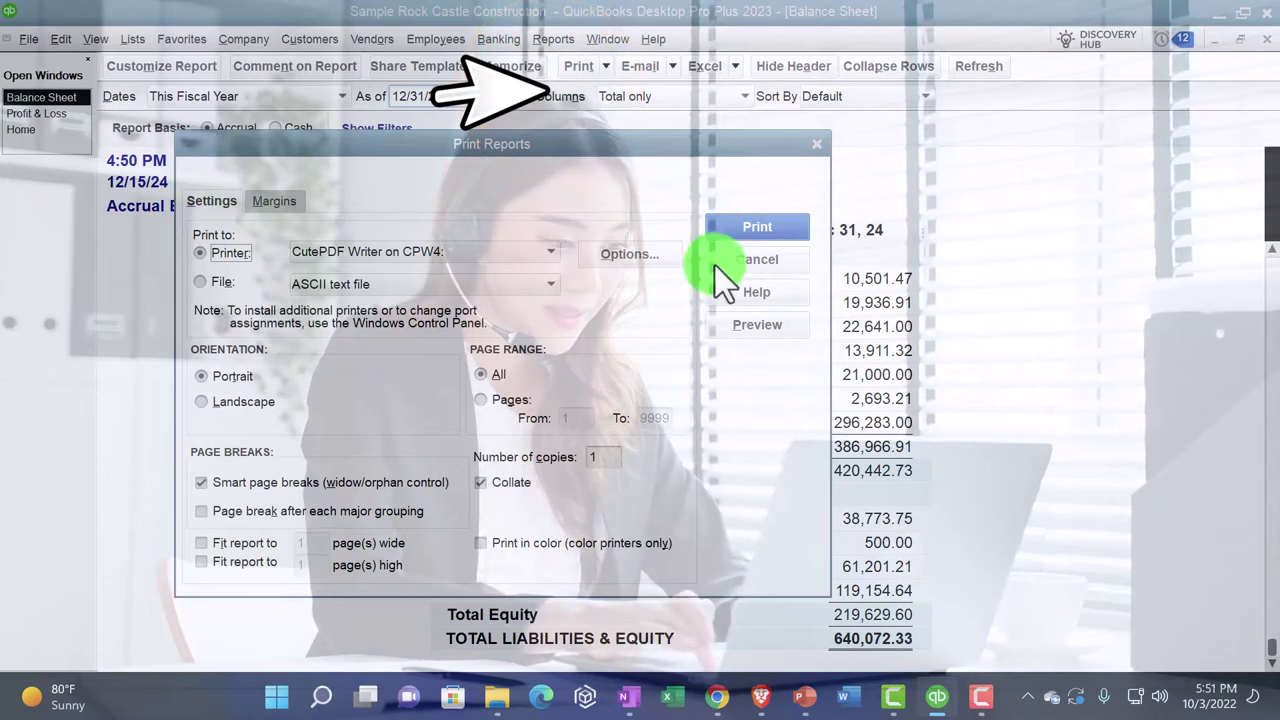
left_click(737, 328)
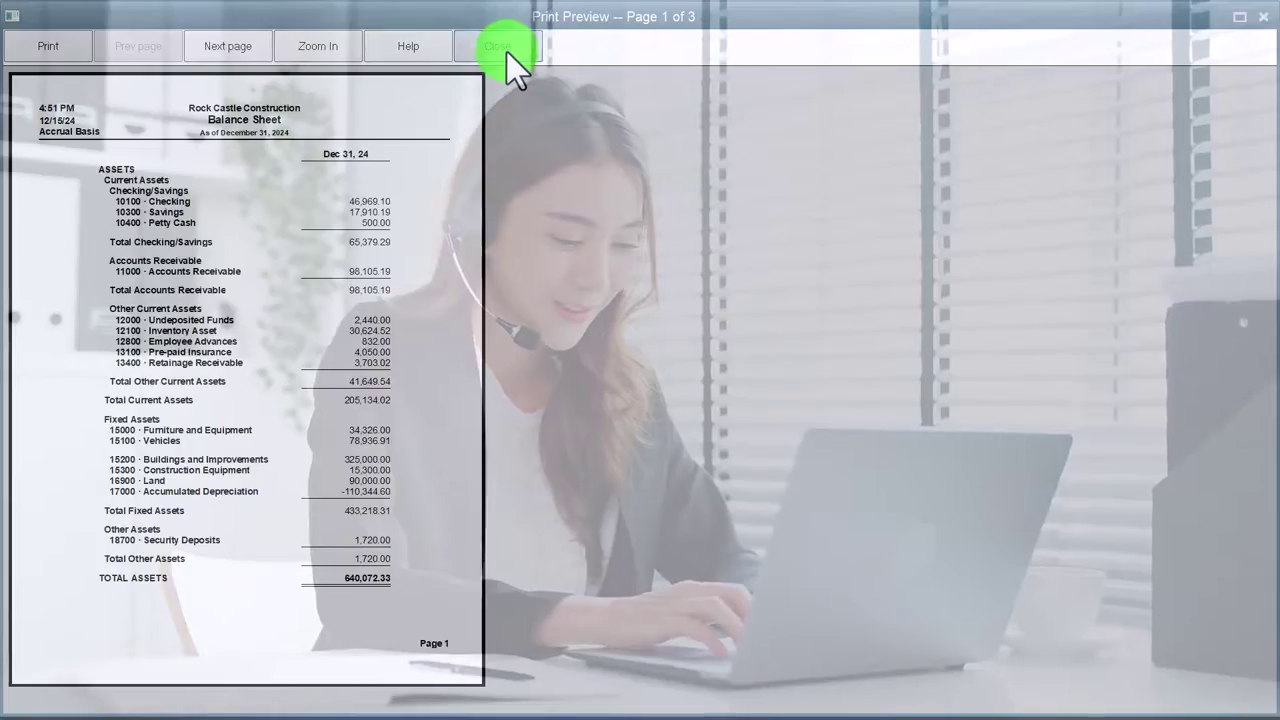
left_click(507, 52)
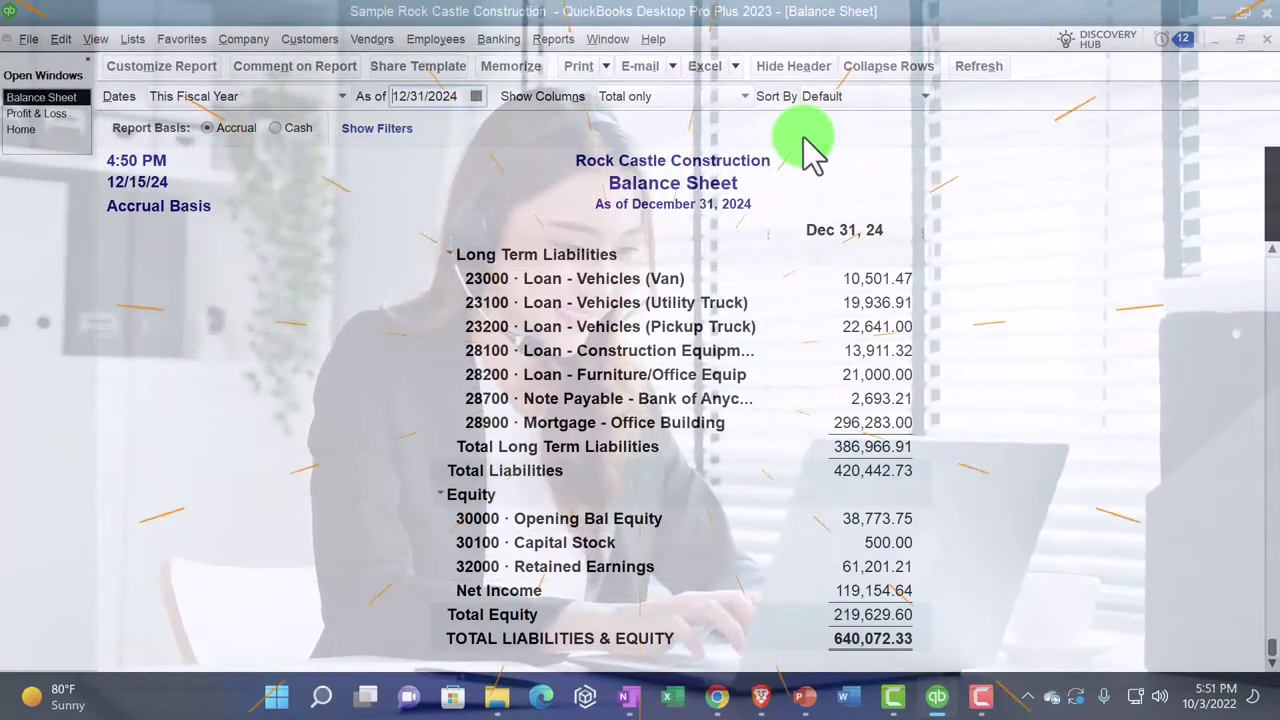
left_click(200, 70)
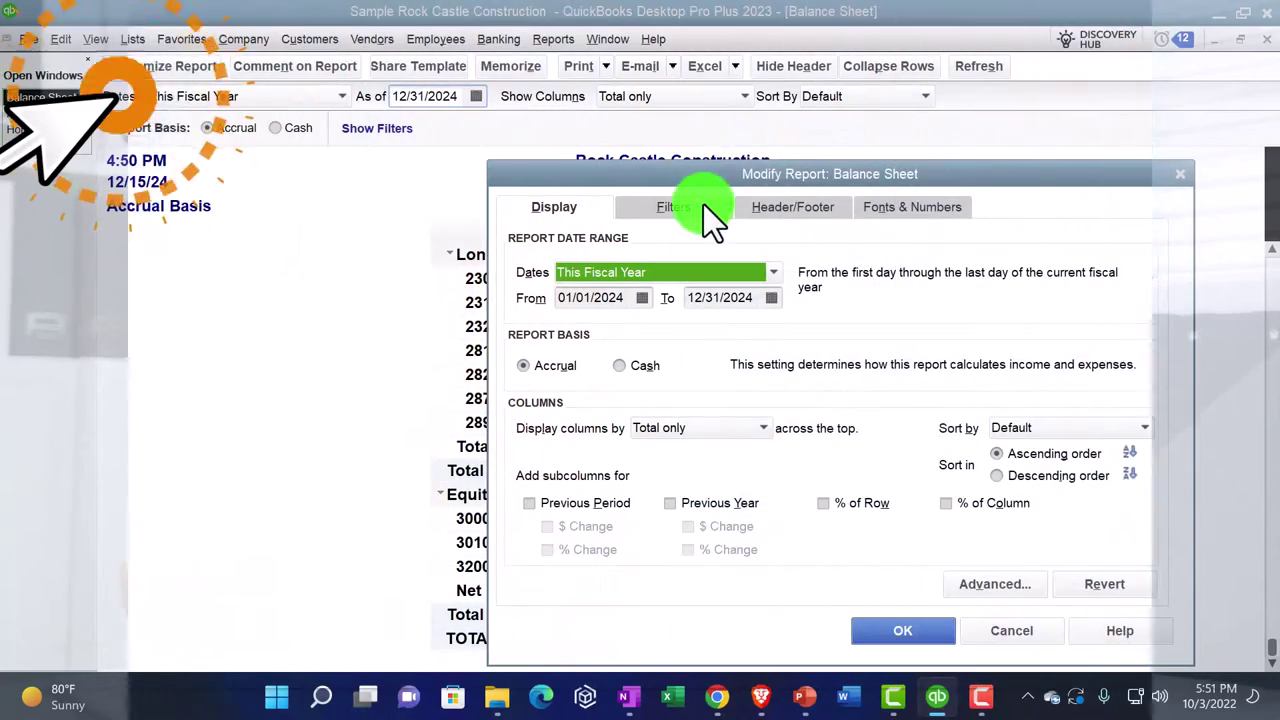
left_click_drag(709, 177, 727, 241)
left_click(757, 238)
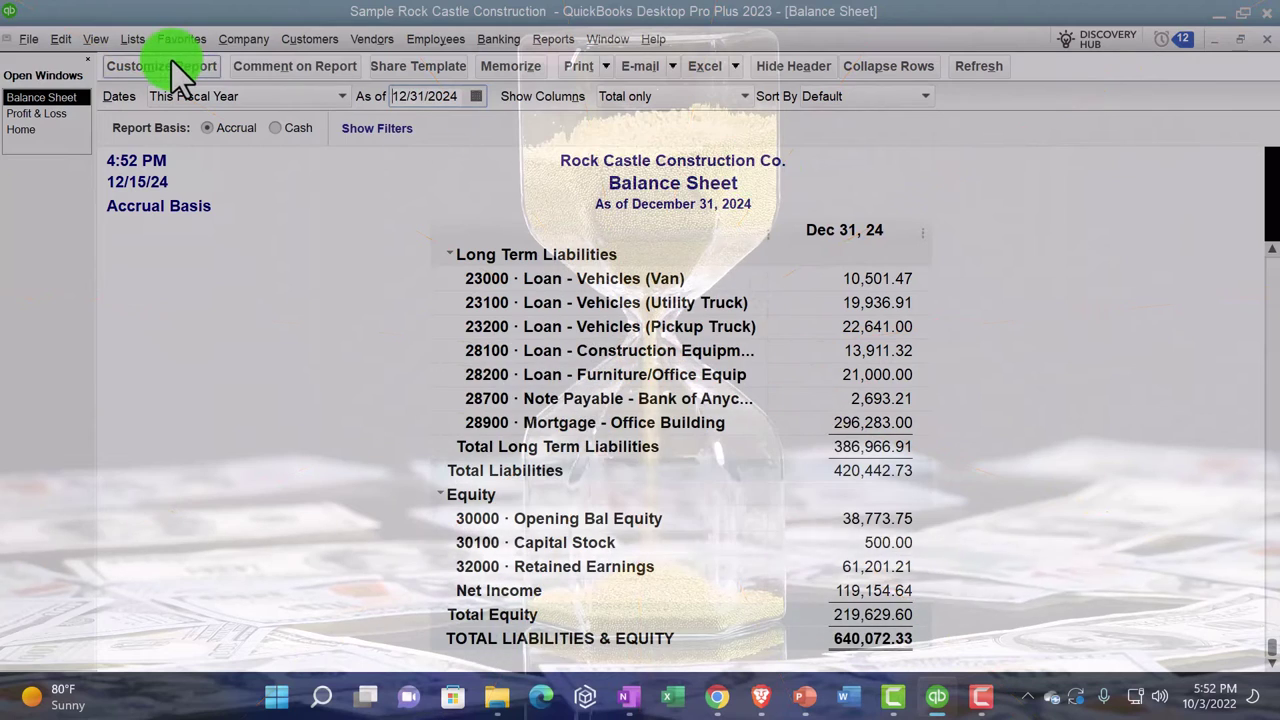
left_click(171, 62)
left_click(768, 207)
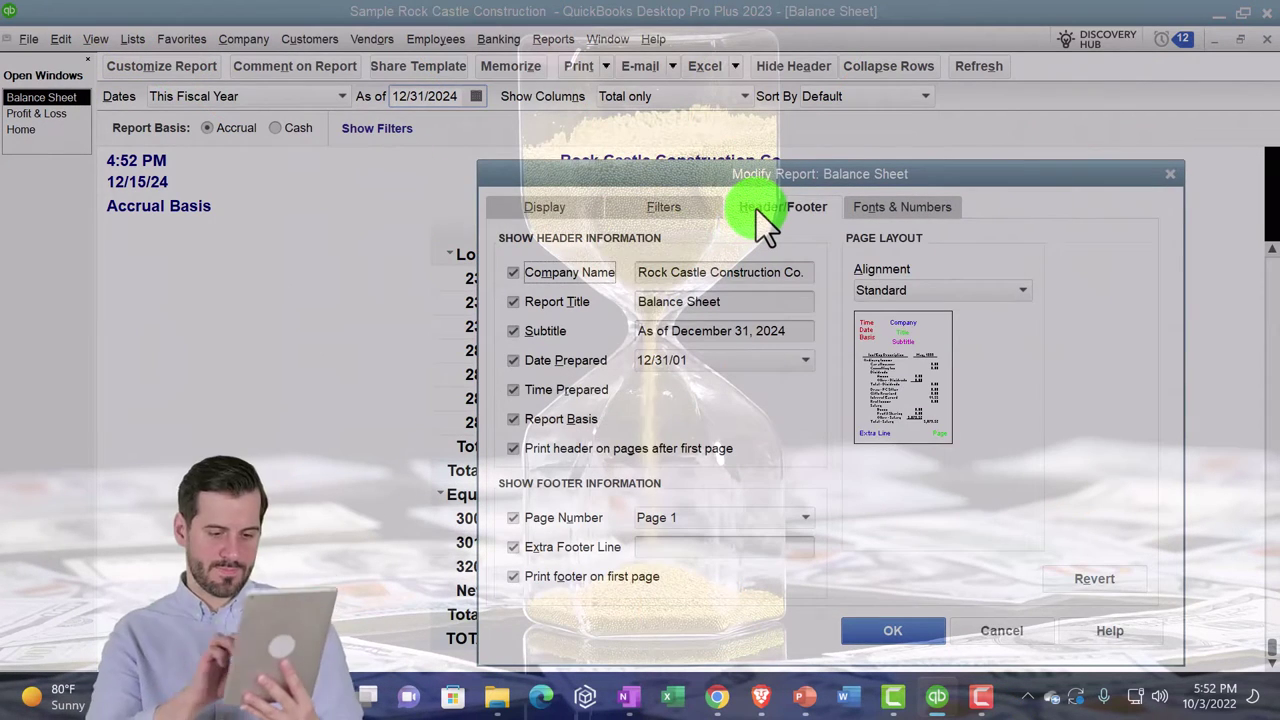
left_click(515, 273)
left_click_drag(637, 173, 636, 222)
left_click(915, 686)
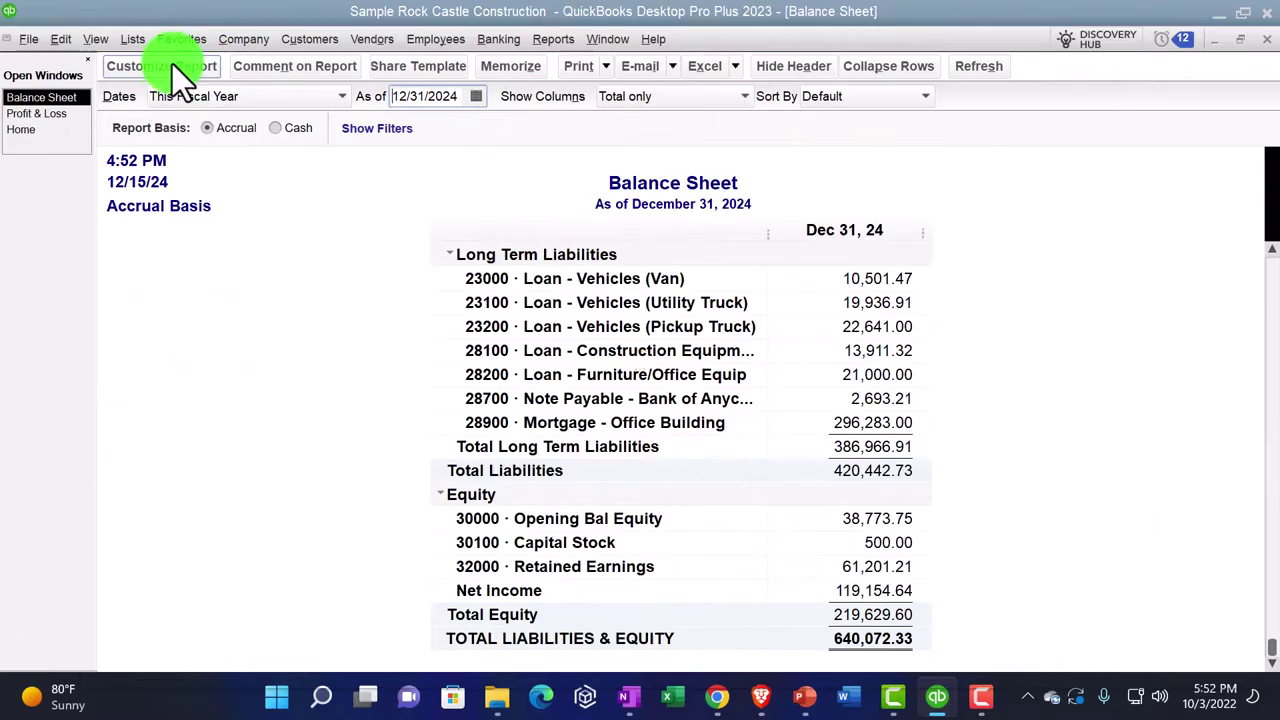
left_click(172, 64)
left_click(738, 210)
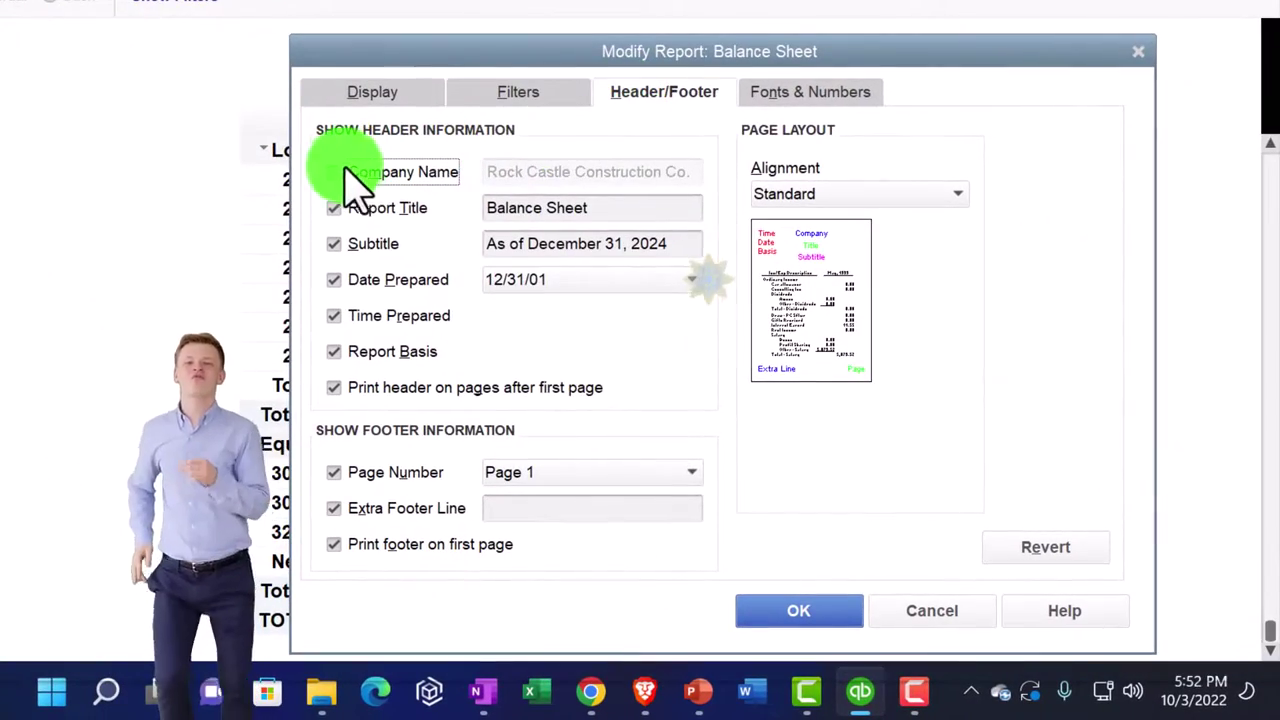
left_click(340, 176)
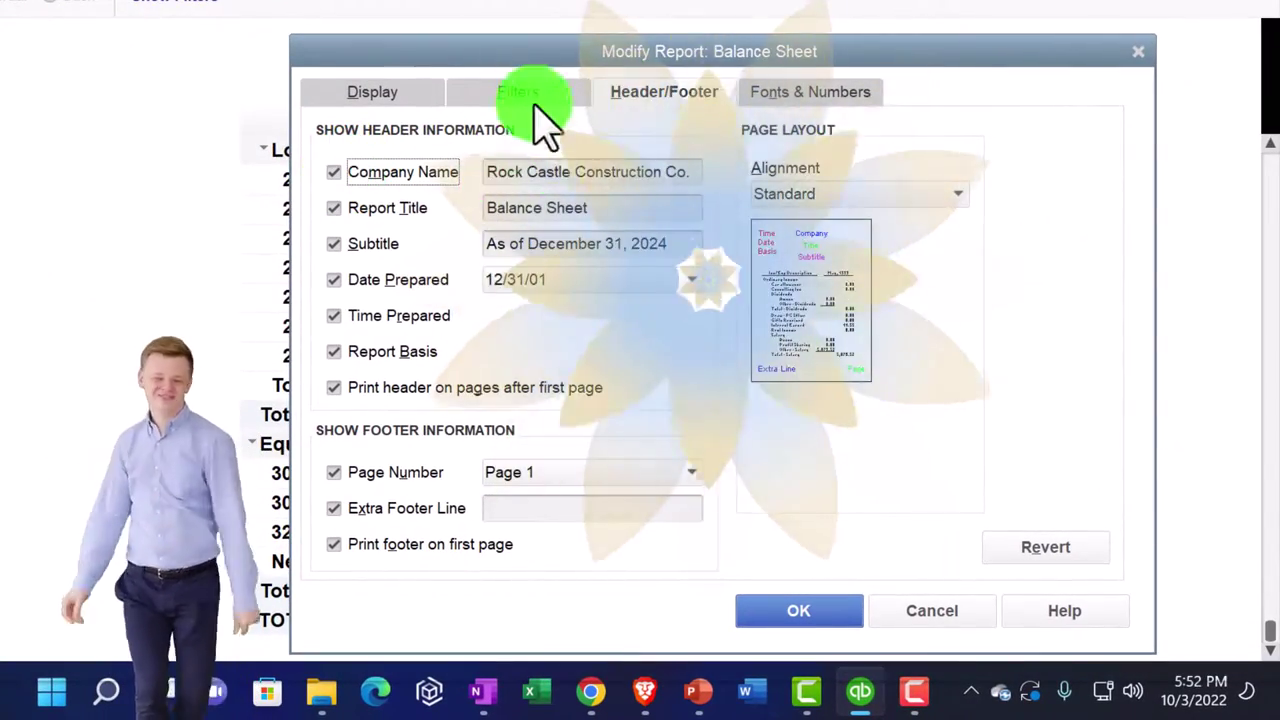
left_click_drag(548, 52, 548, 110)
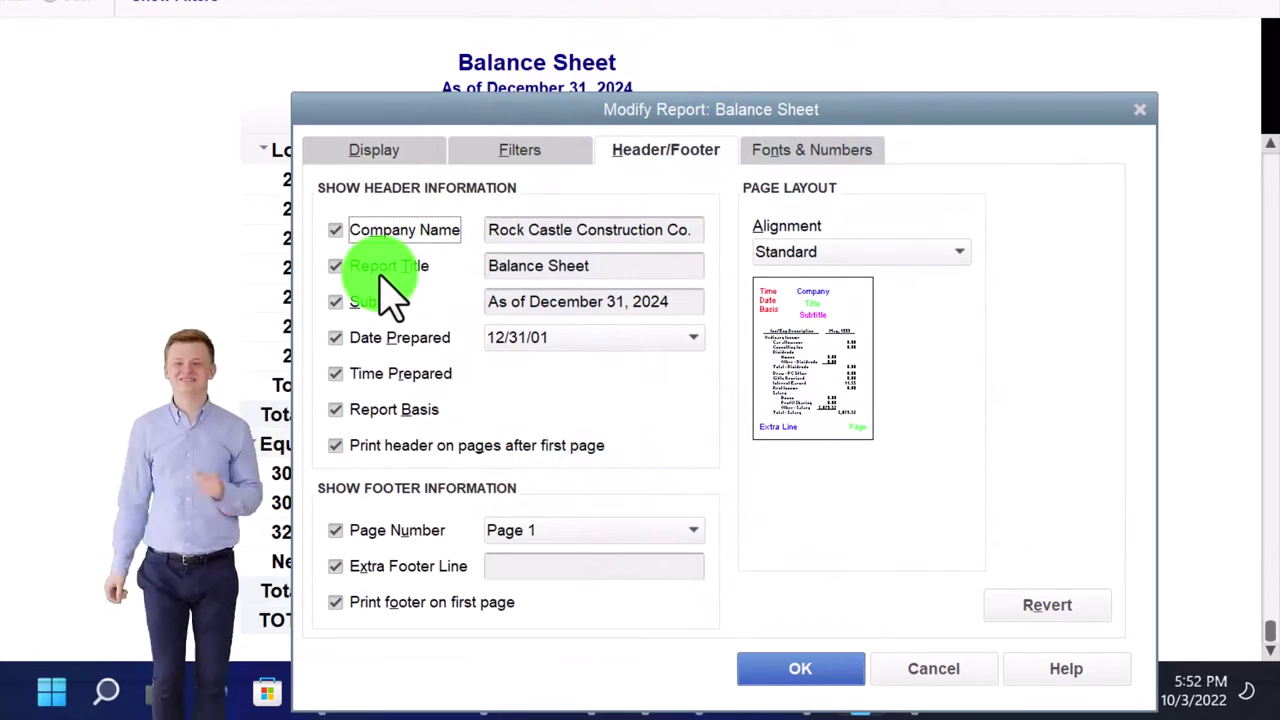
left_click(1040, 607)
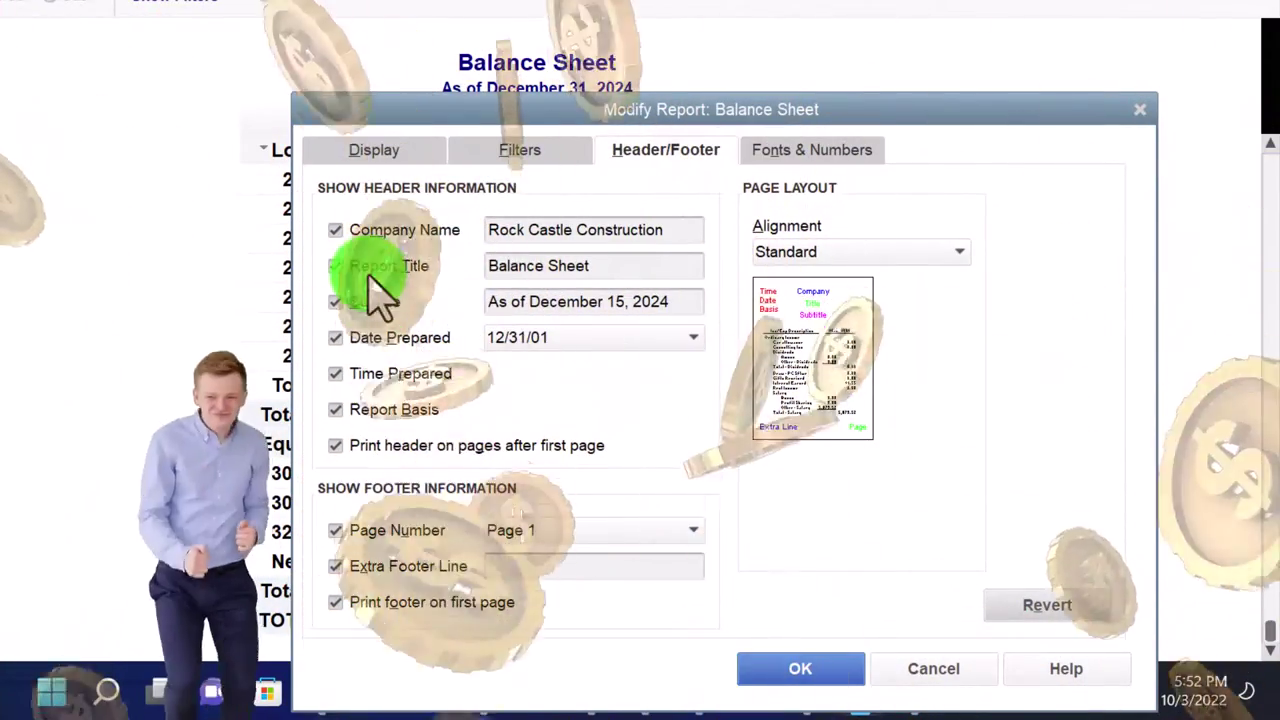
left_click_drag(484, 110, 491, 139)
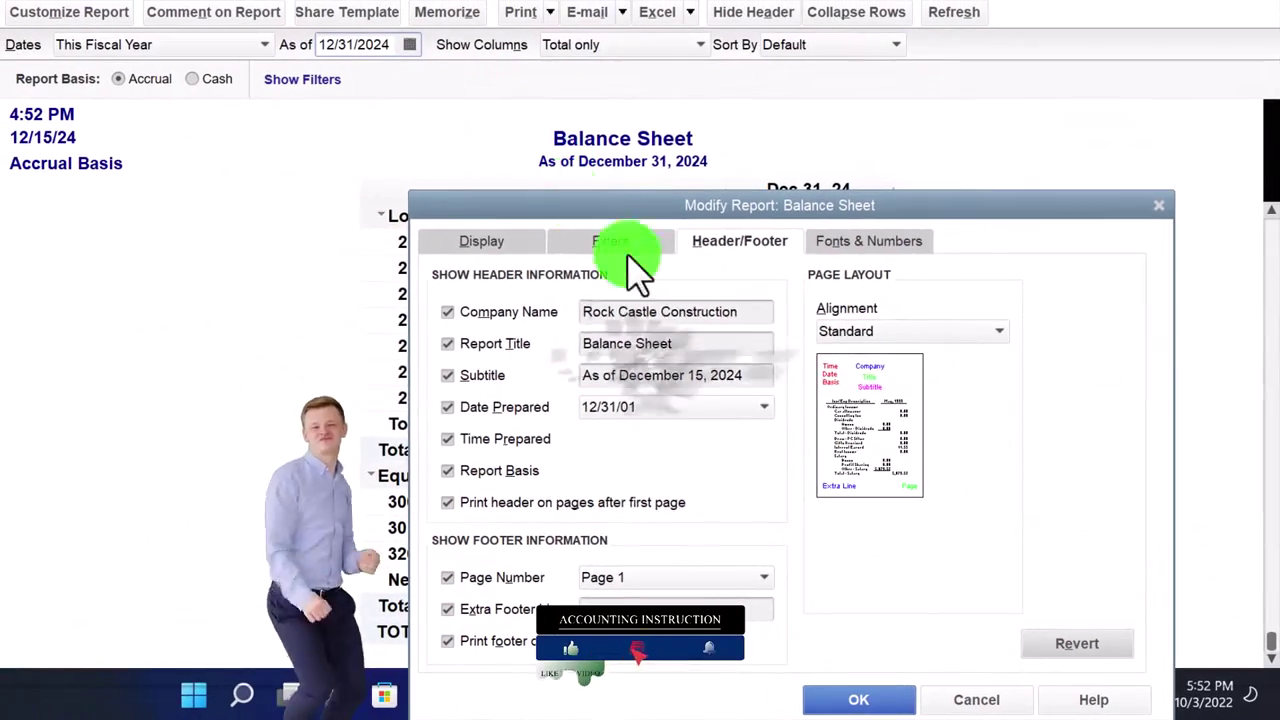
left_click(865, 702)
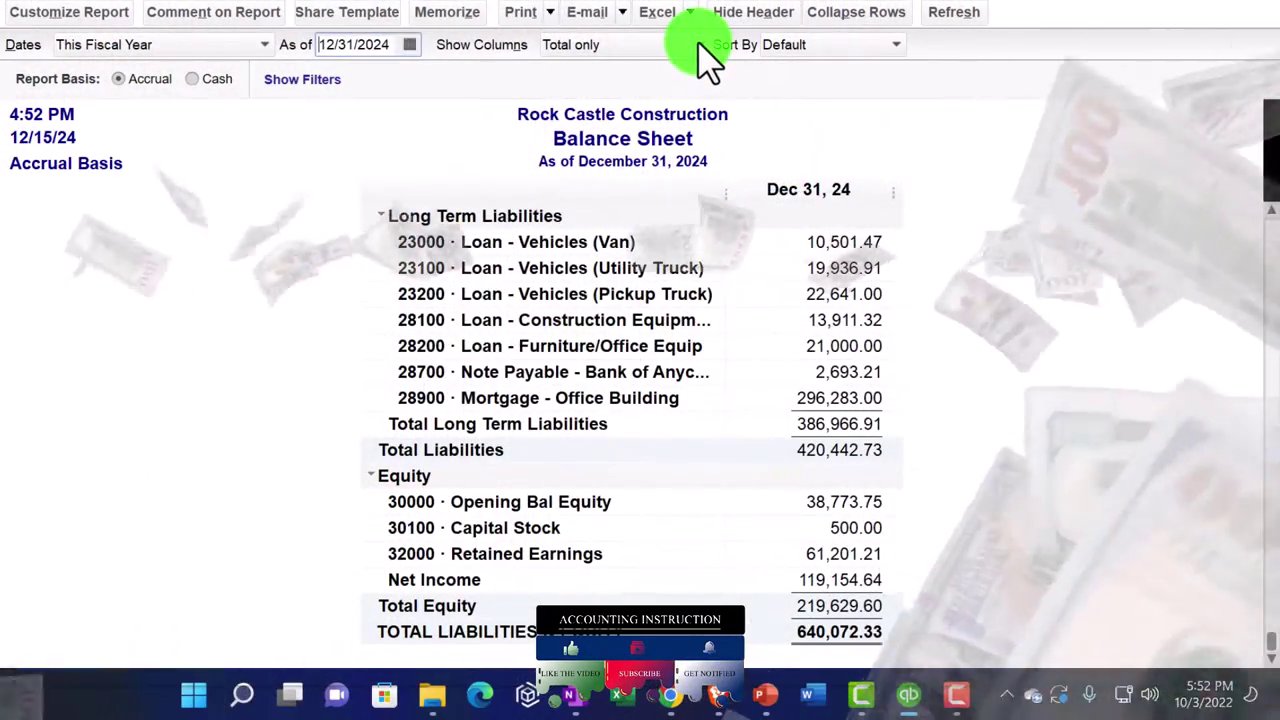
Set the Balance Sheet's Show Columns option to Quarter
left_click(702, 46)
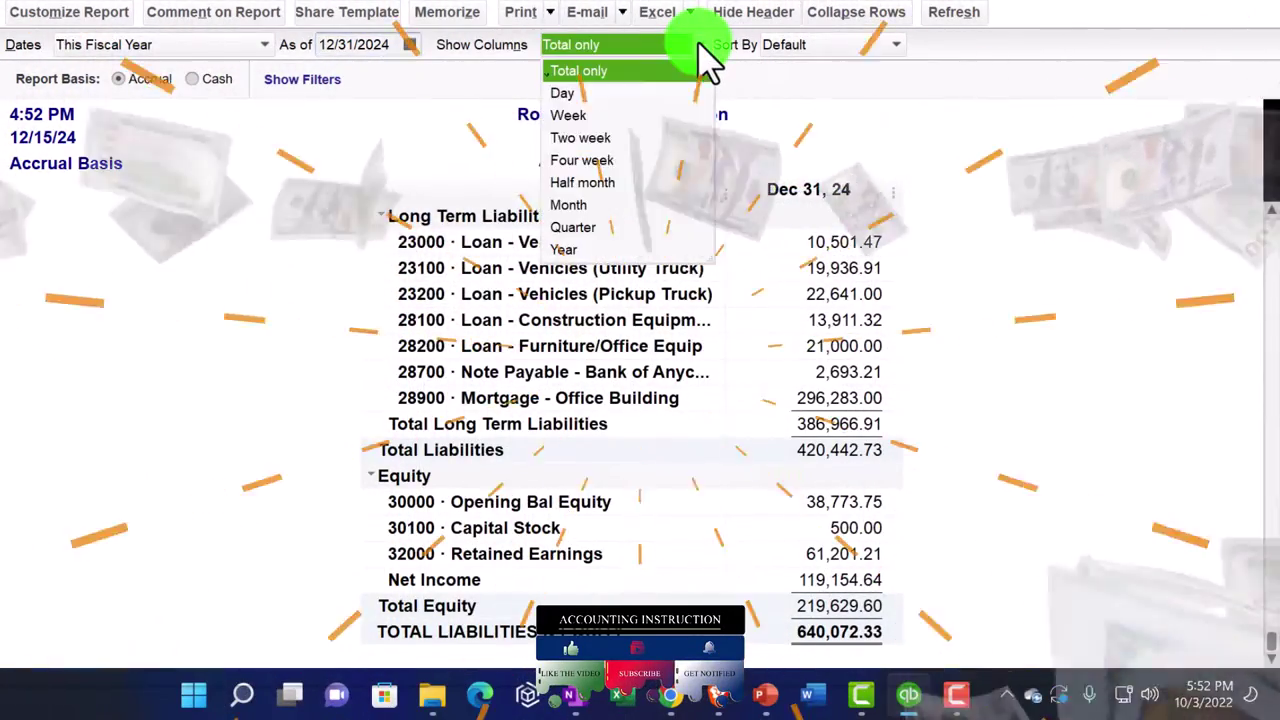
left_click(573, 227)
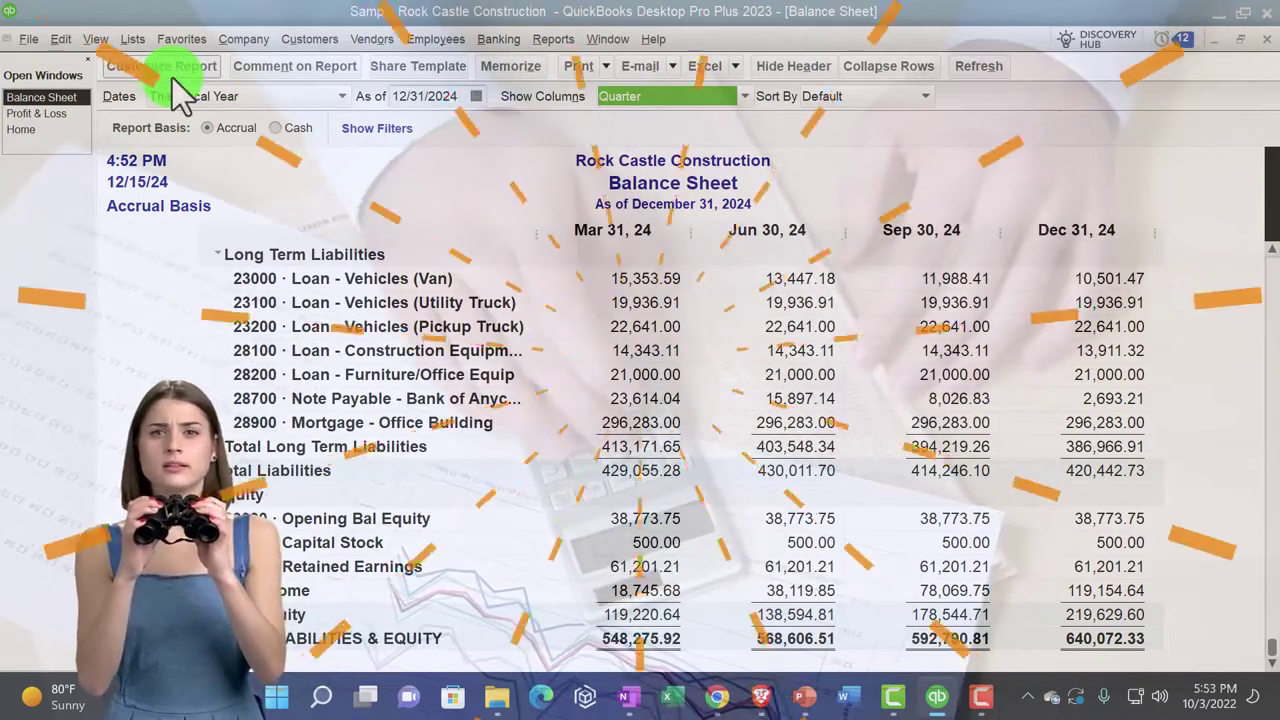
Retitle the quarterly Balance Sheet to 'Balance Sheet by QT'
left_click(171, 75)
left_click(765, 207)
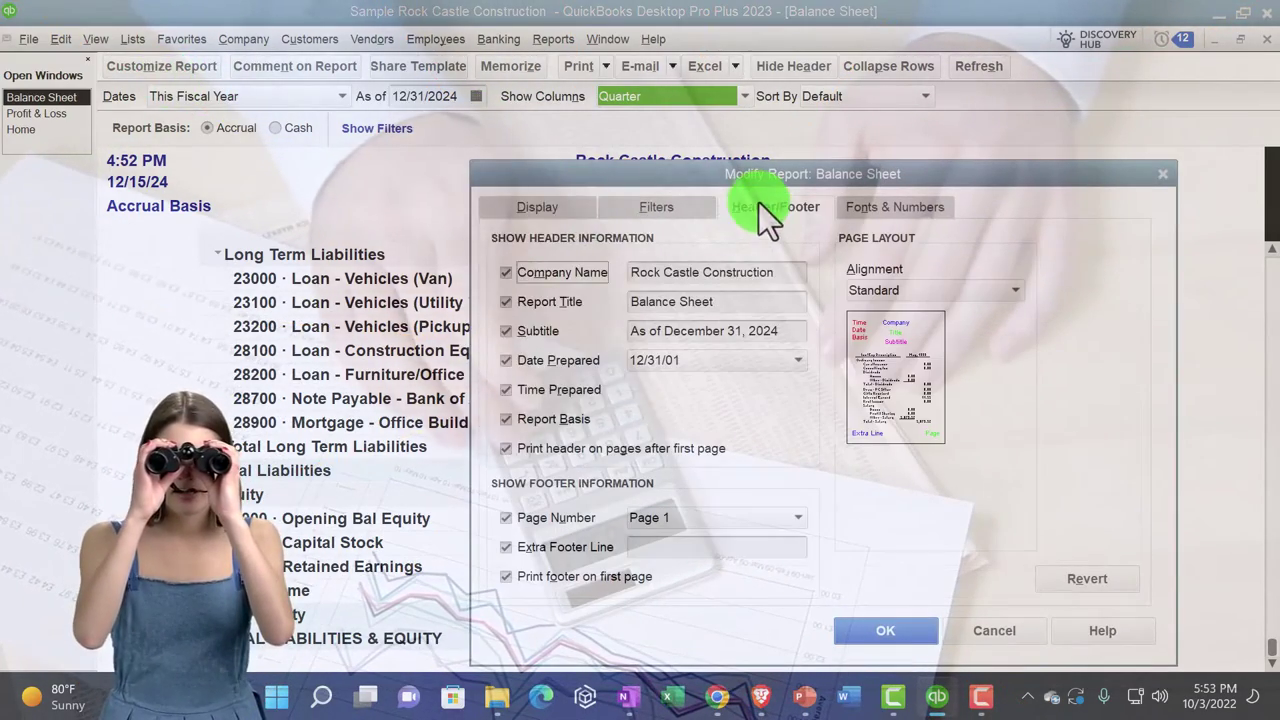
type("by QT")
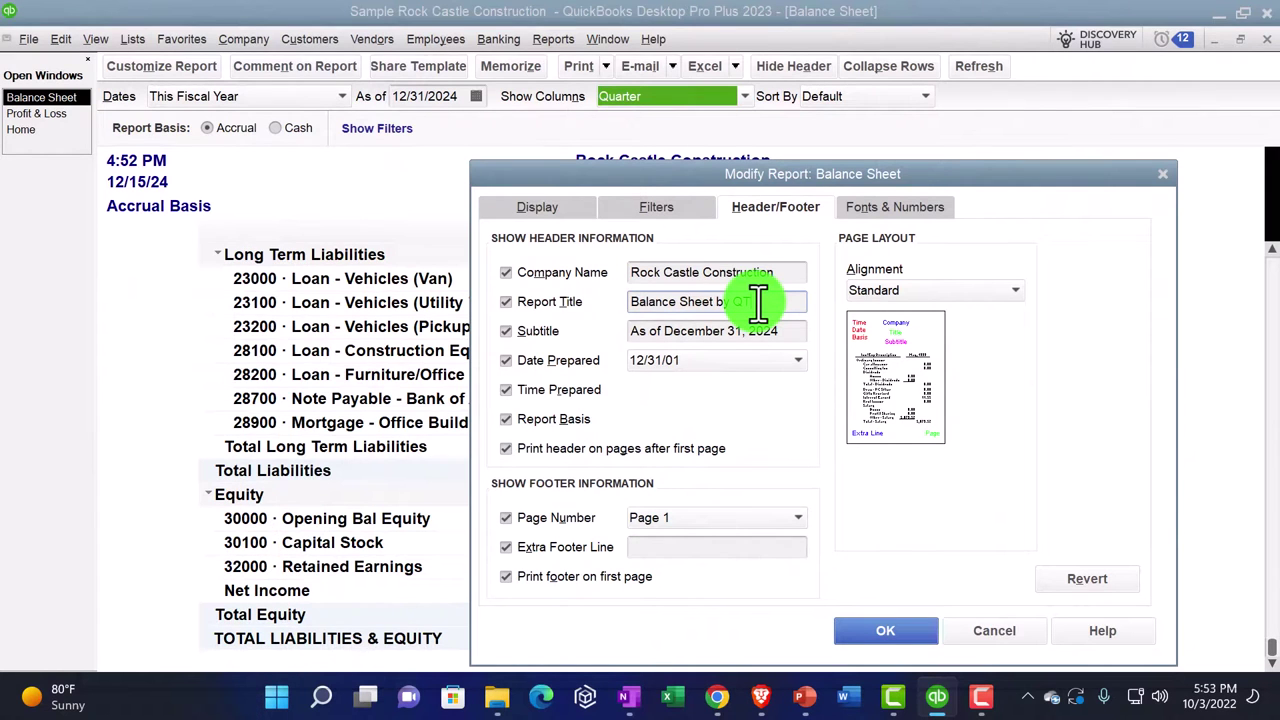
left_click(863, 622)
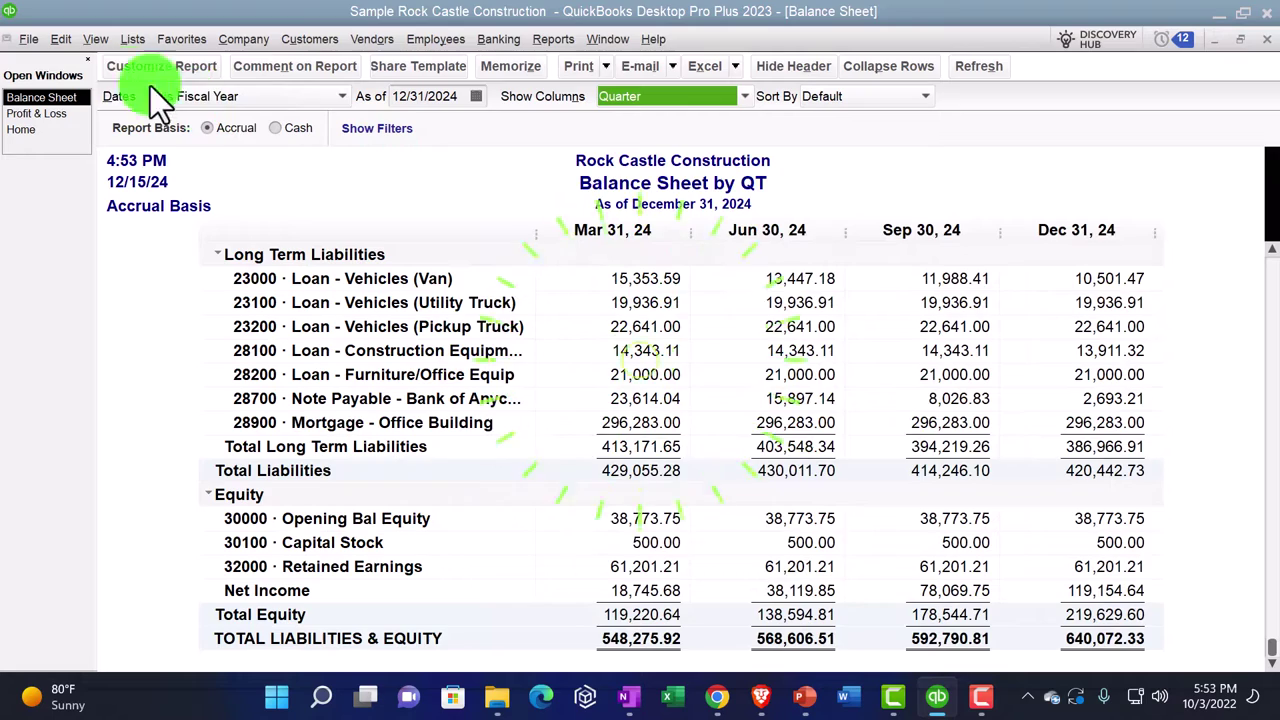
Hide the company name from the Balance Sheet header
left_click(125, 70)
left_click(762, 203)
left_click_drag(760, 172, 759, 217)
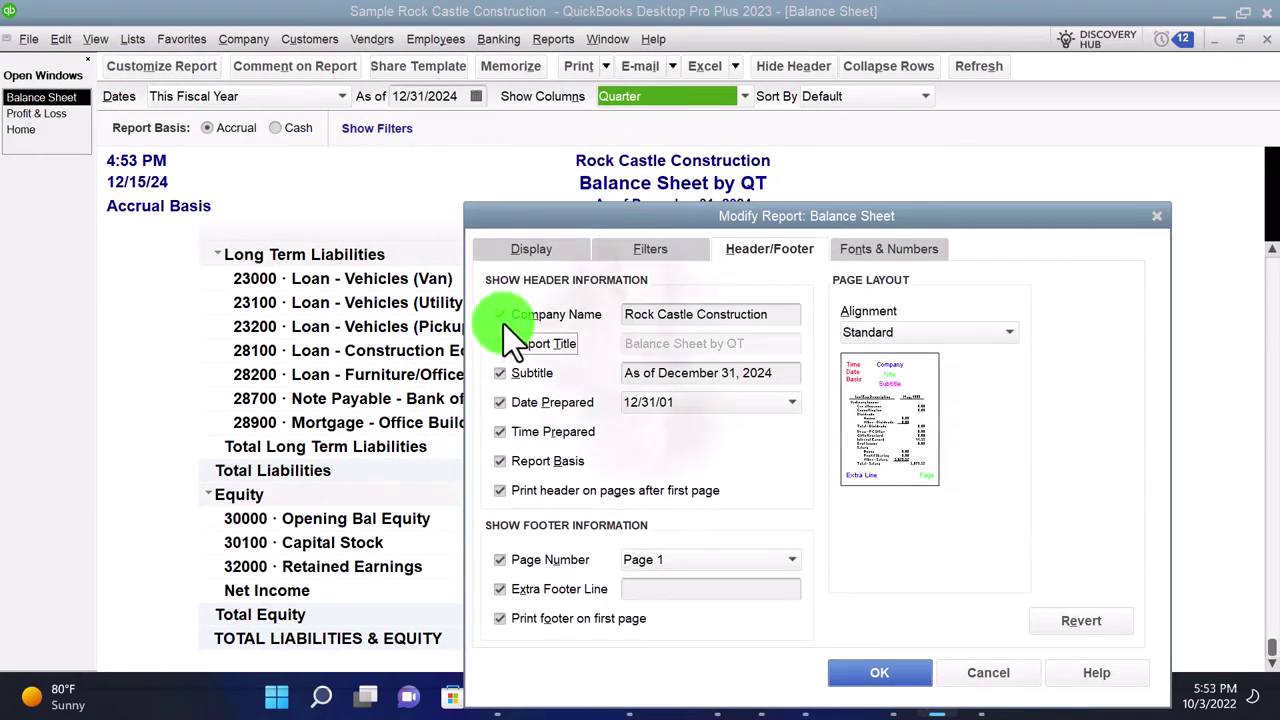
left_click(500, 314)
left_click(858, 669)
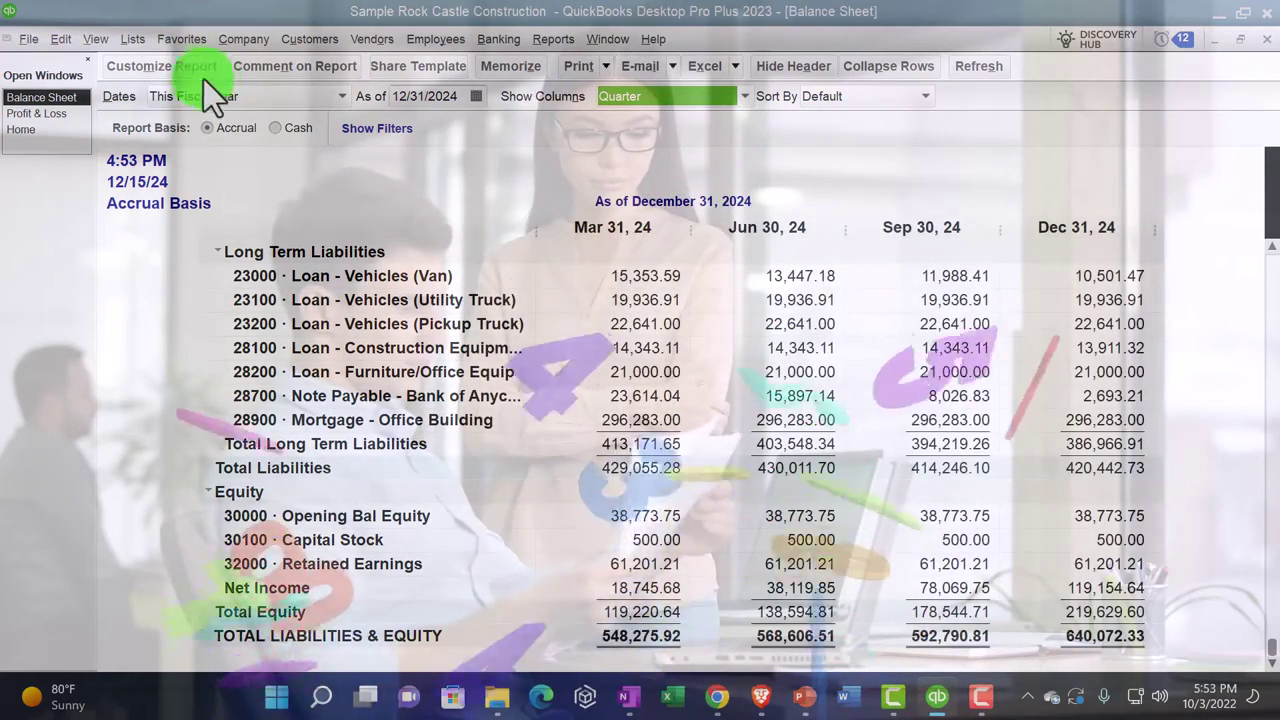
Revert the header and footer settings to their defaults
left_click(189, 68)
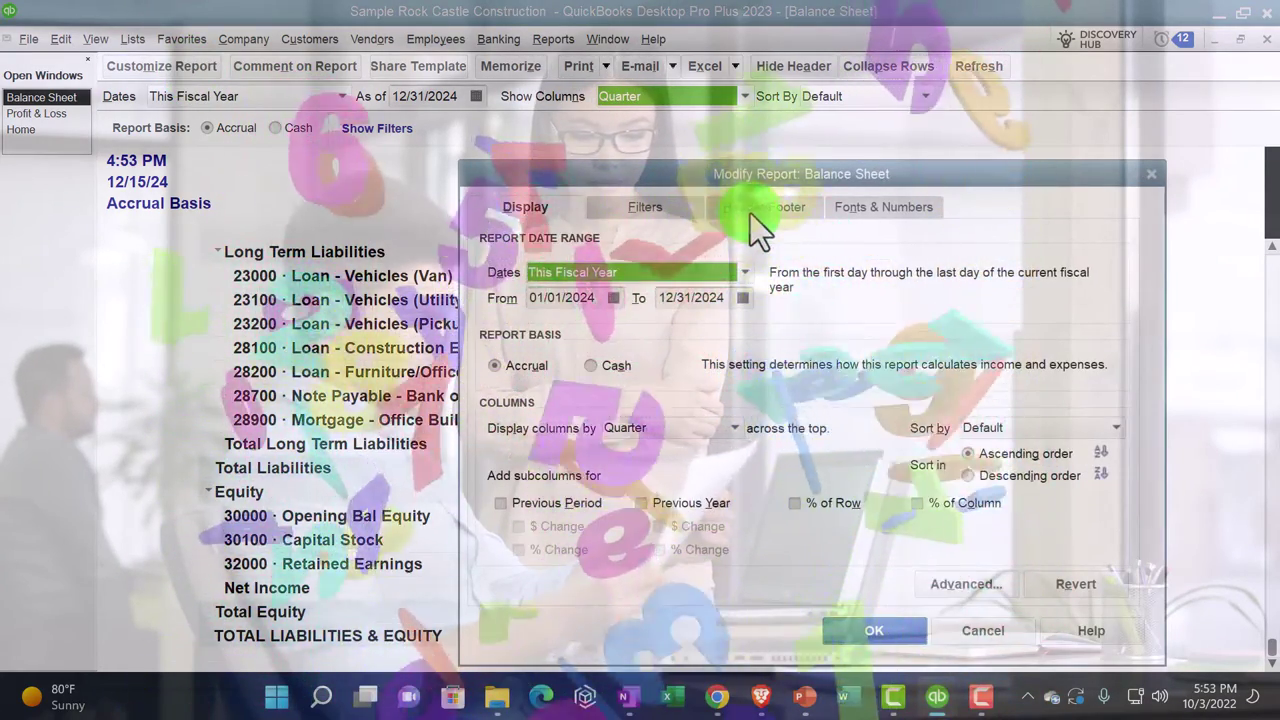
left_click(750, 213)
left_click(1066, 575)
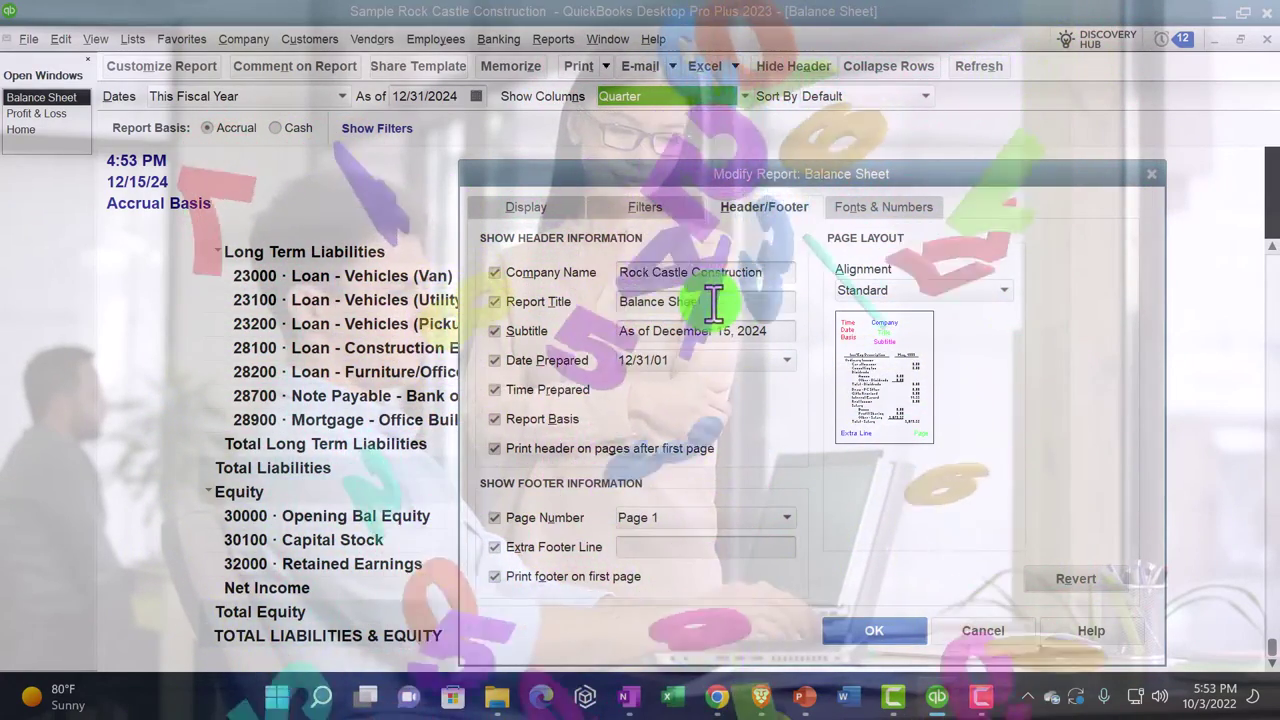
Shorten the report subtitle to just '2024' and apply it
left_click_drag(608, 179, 603, 241)
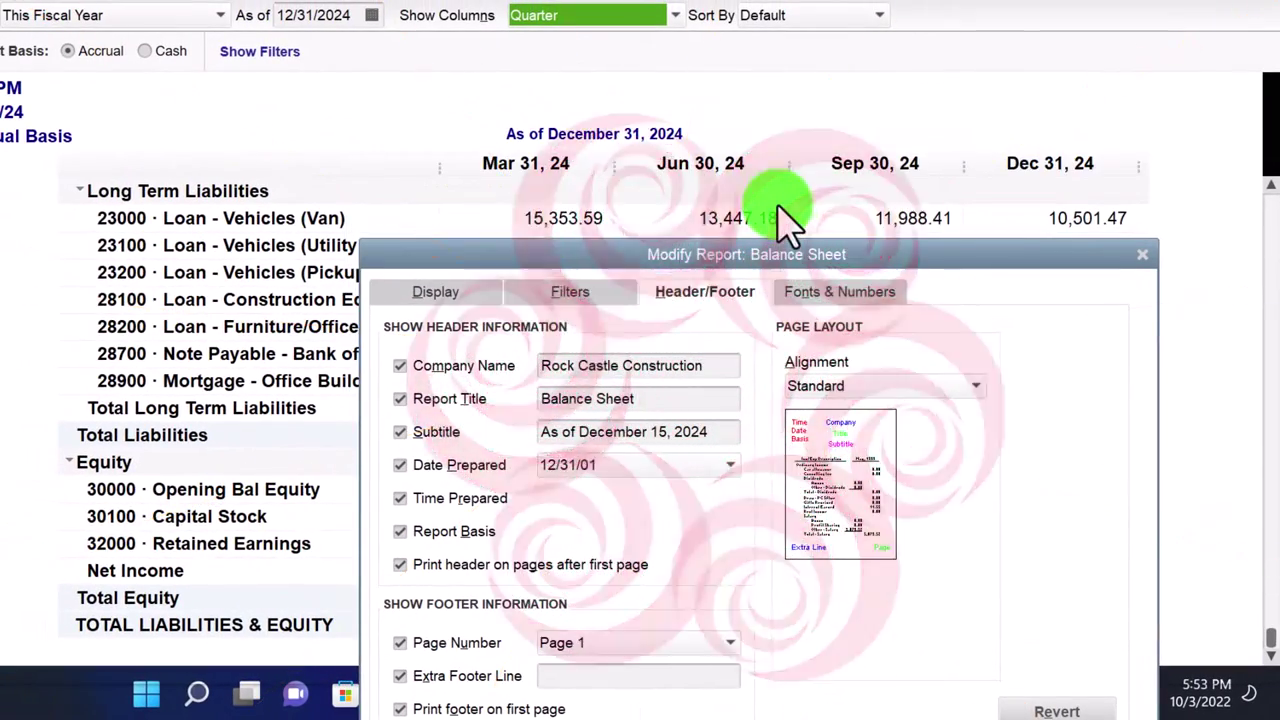
left_click_drag(700, 265, 686, 245)
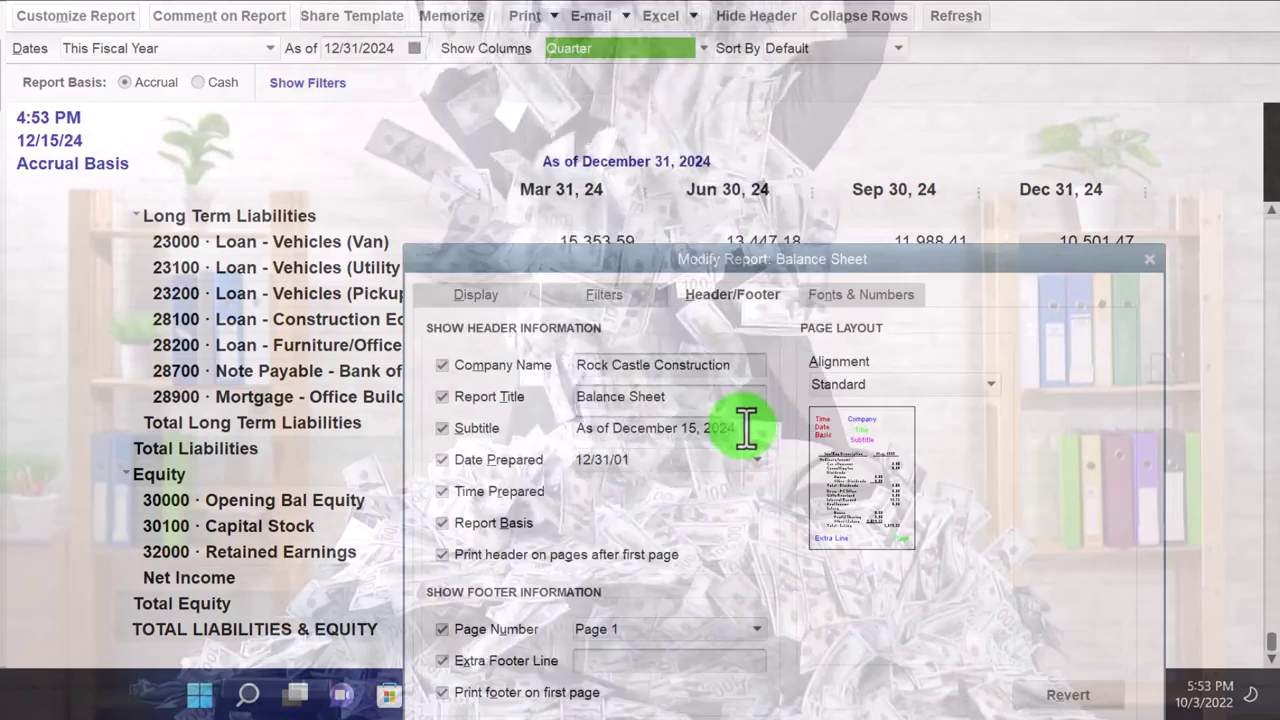
left_click_drag(745, 428, 565, 425)
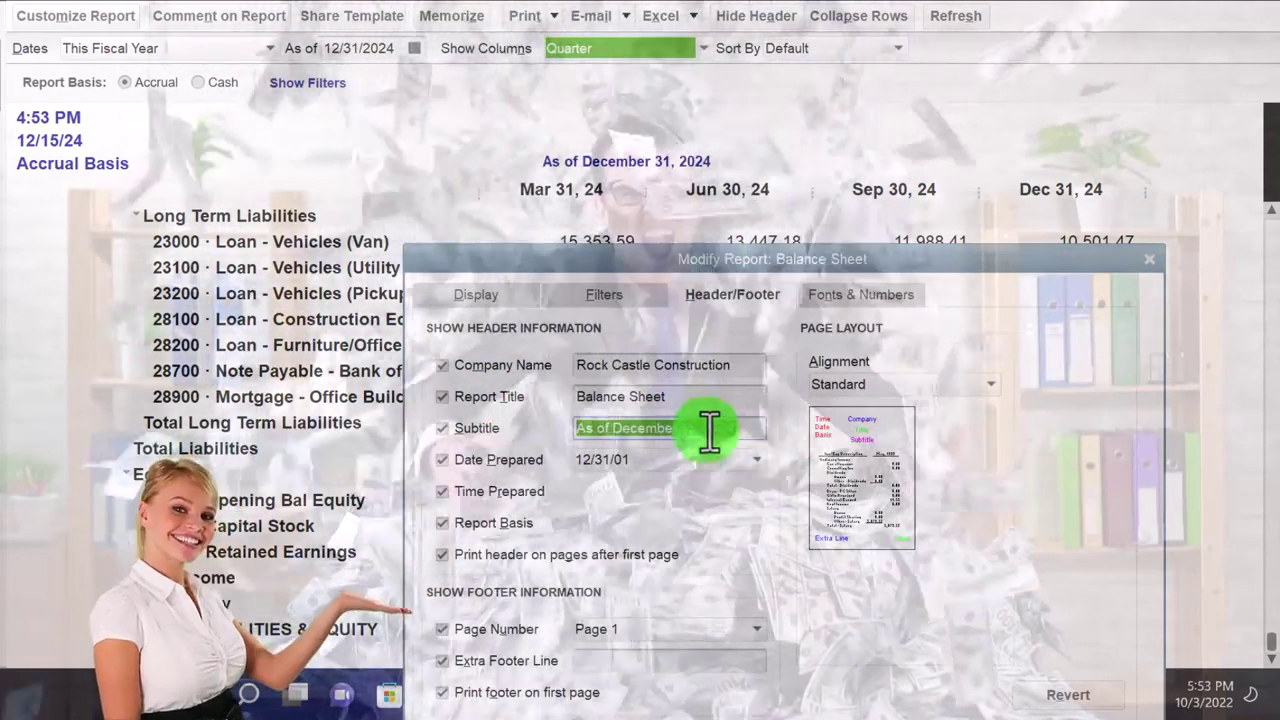
left_click(707, 432)
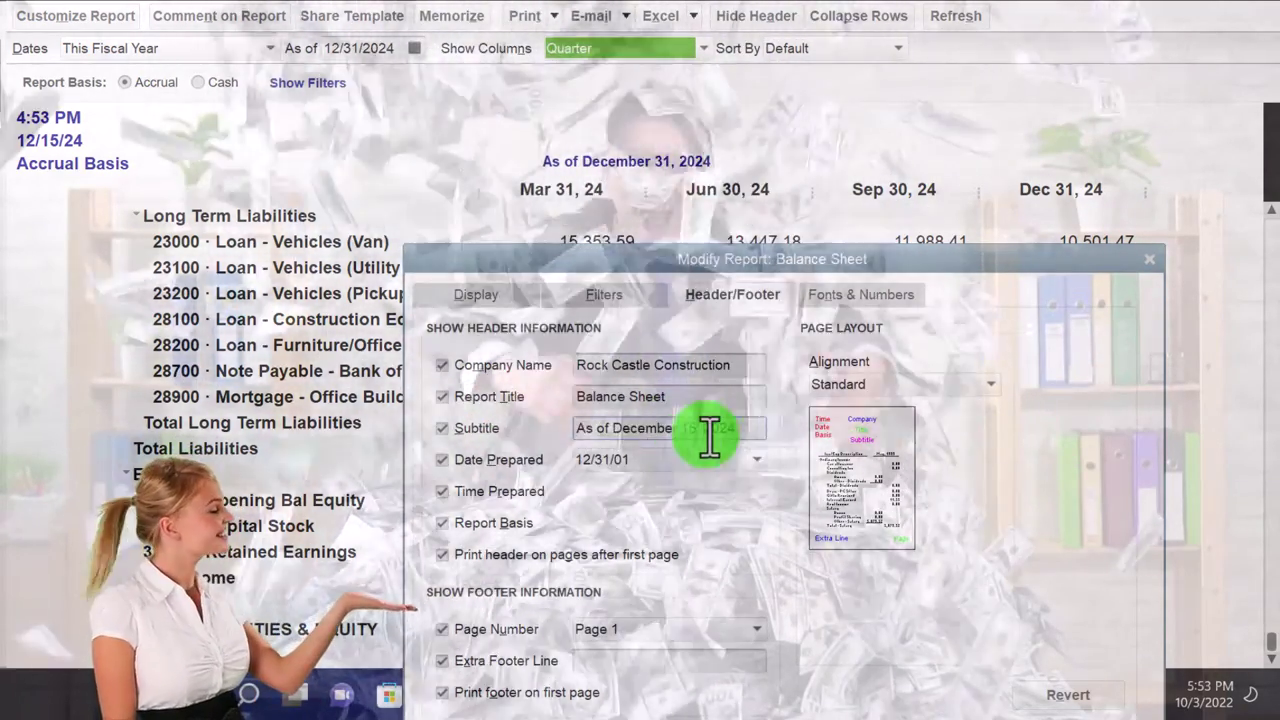
key("shift+Home")
key("BackSpace")
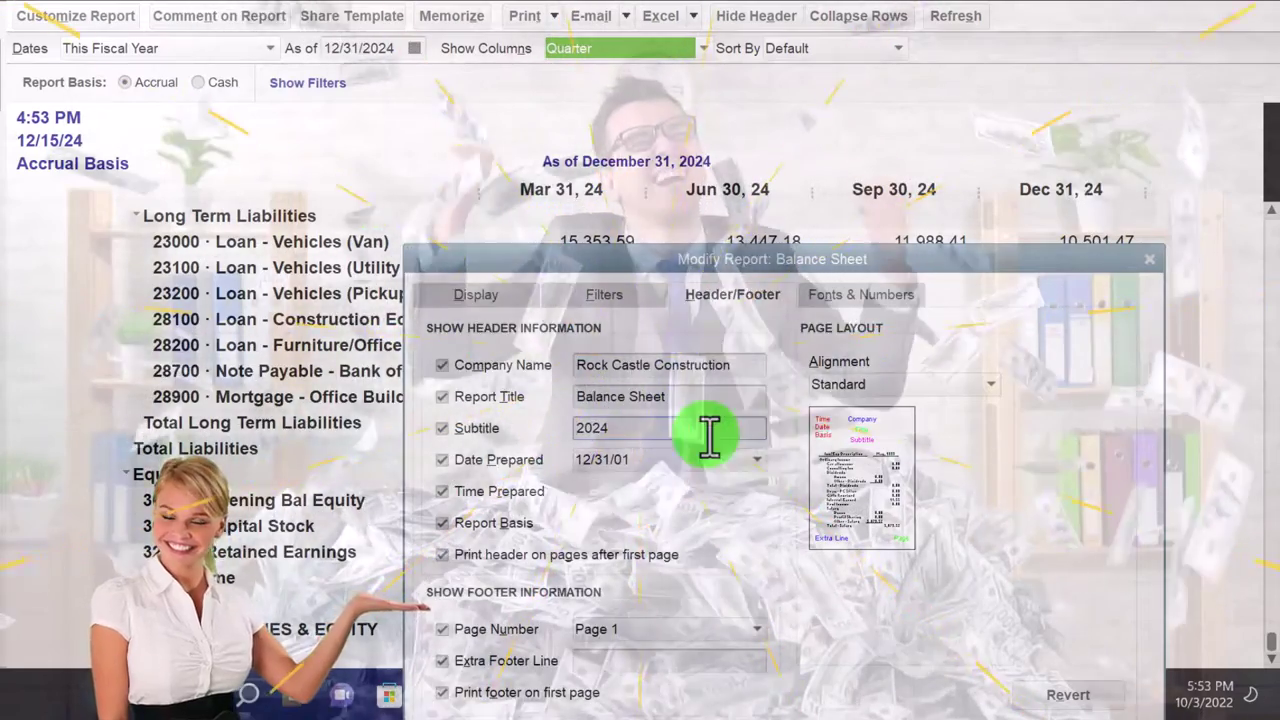
left_click_drag(749, 266, 733, 165)
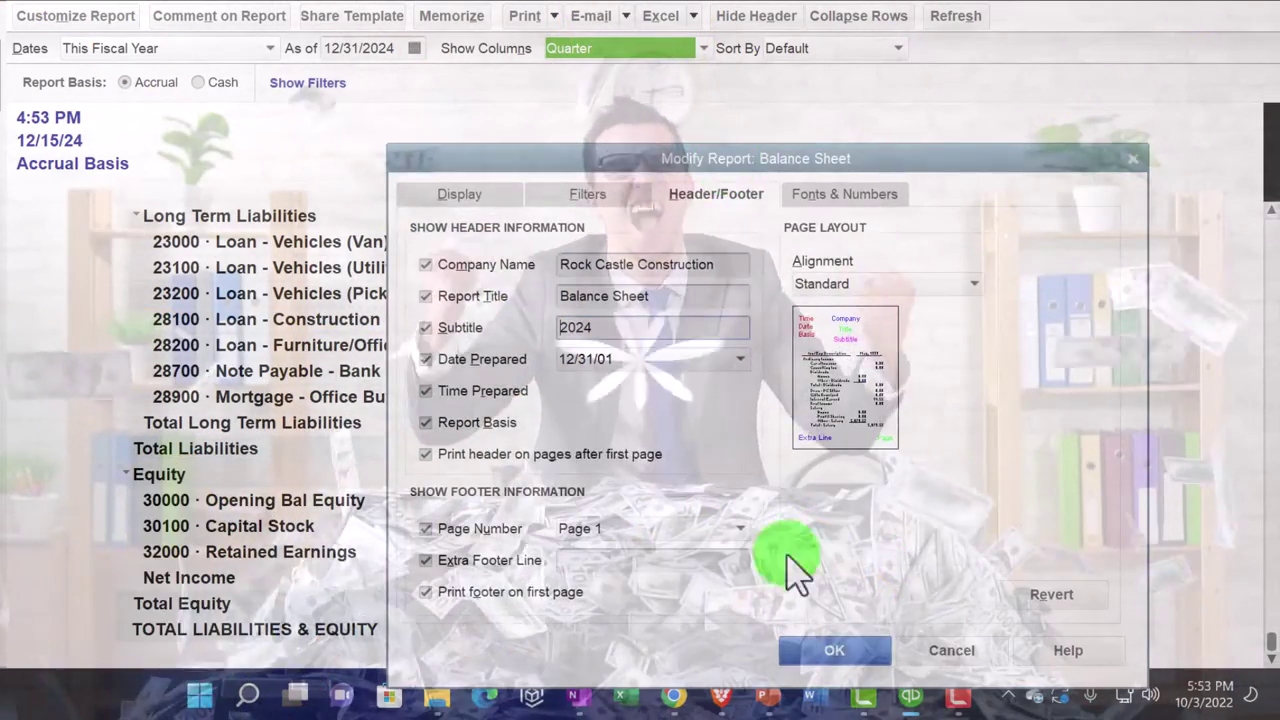
left_click(836, 652)
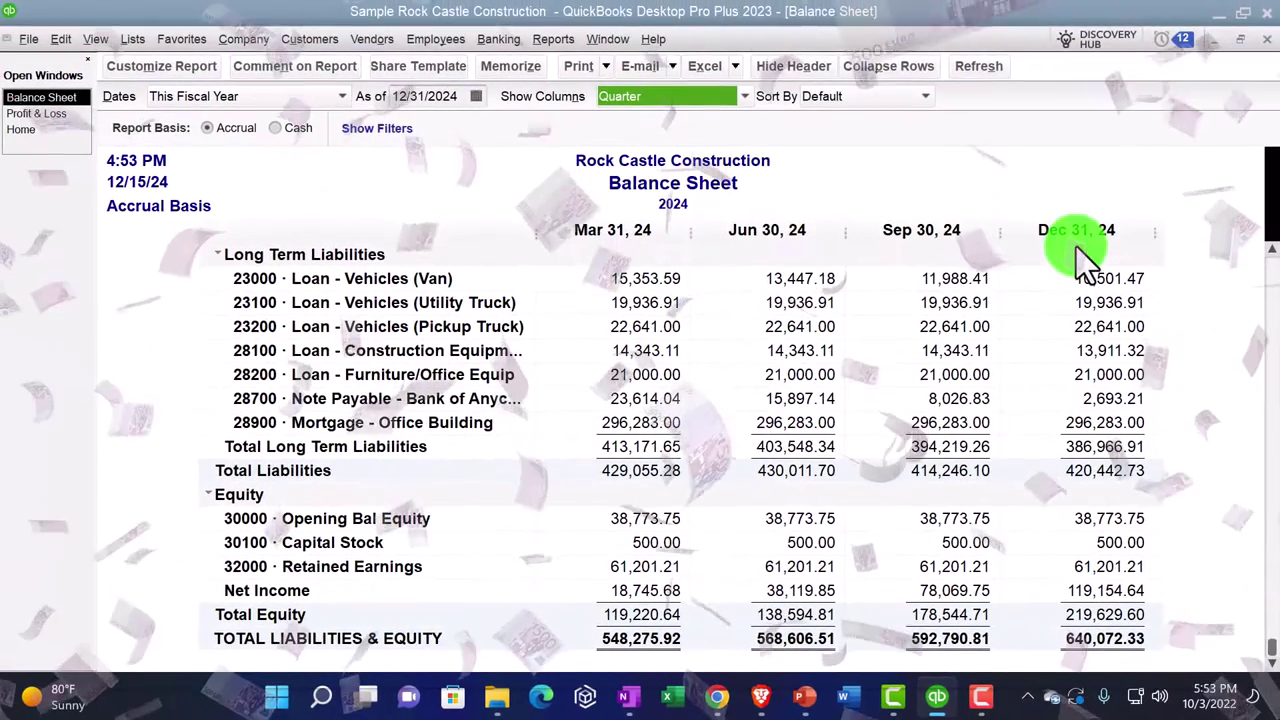
left_click(189, 66)
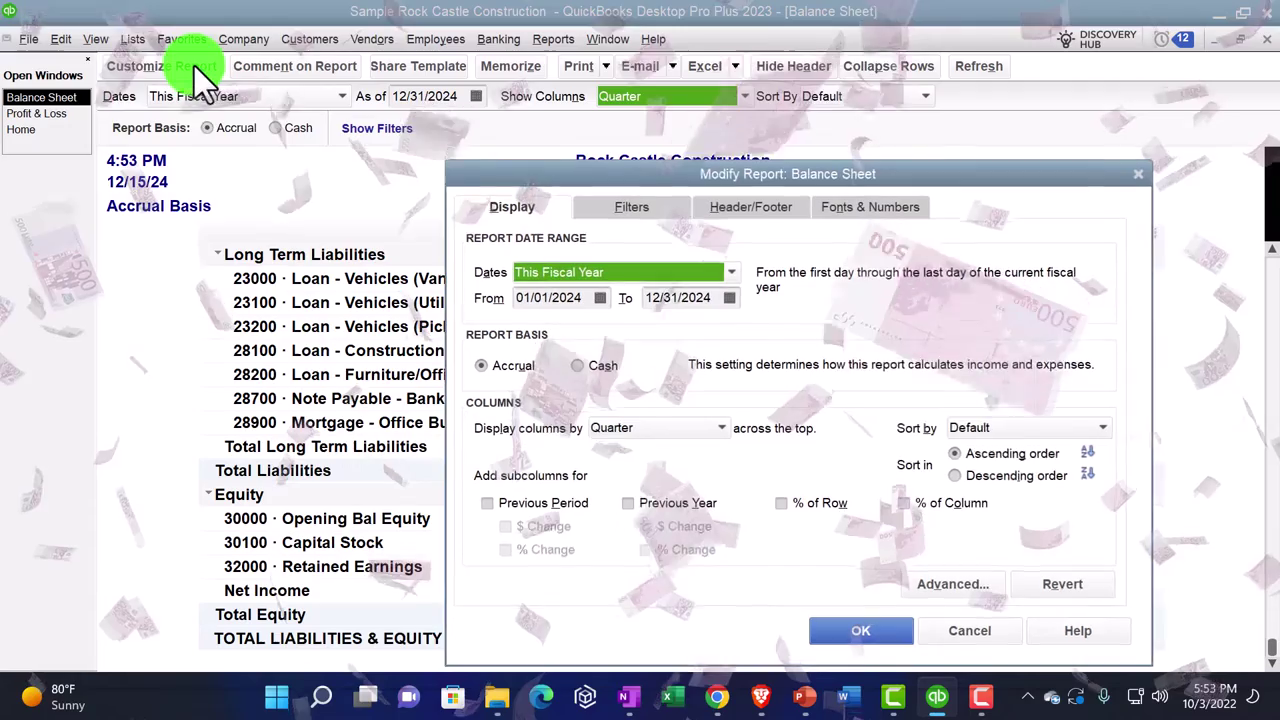
Hide the company name, report title and subtitle from the header
left_click(749, 205)
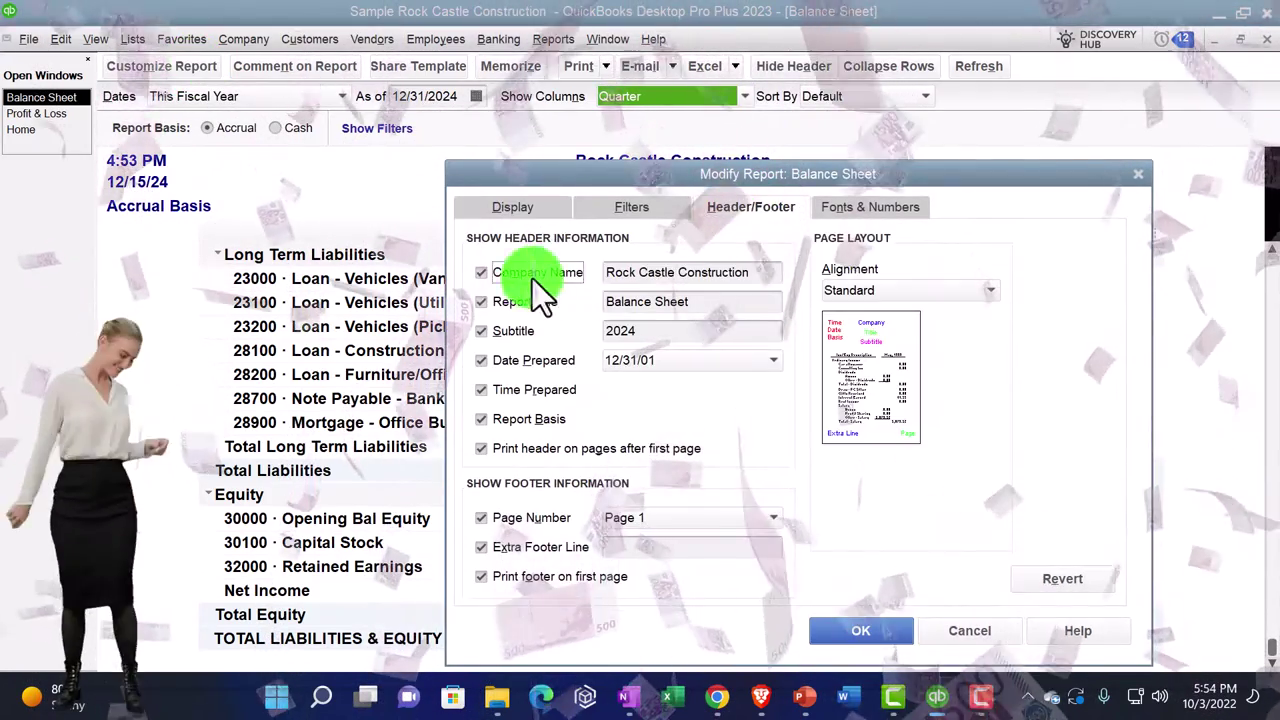
left_click(483, 274)
left_click(483, 302)
left_click(482, 330)
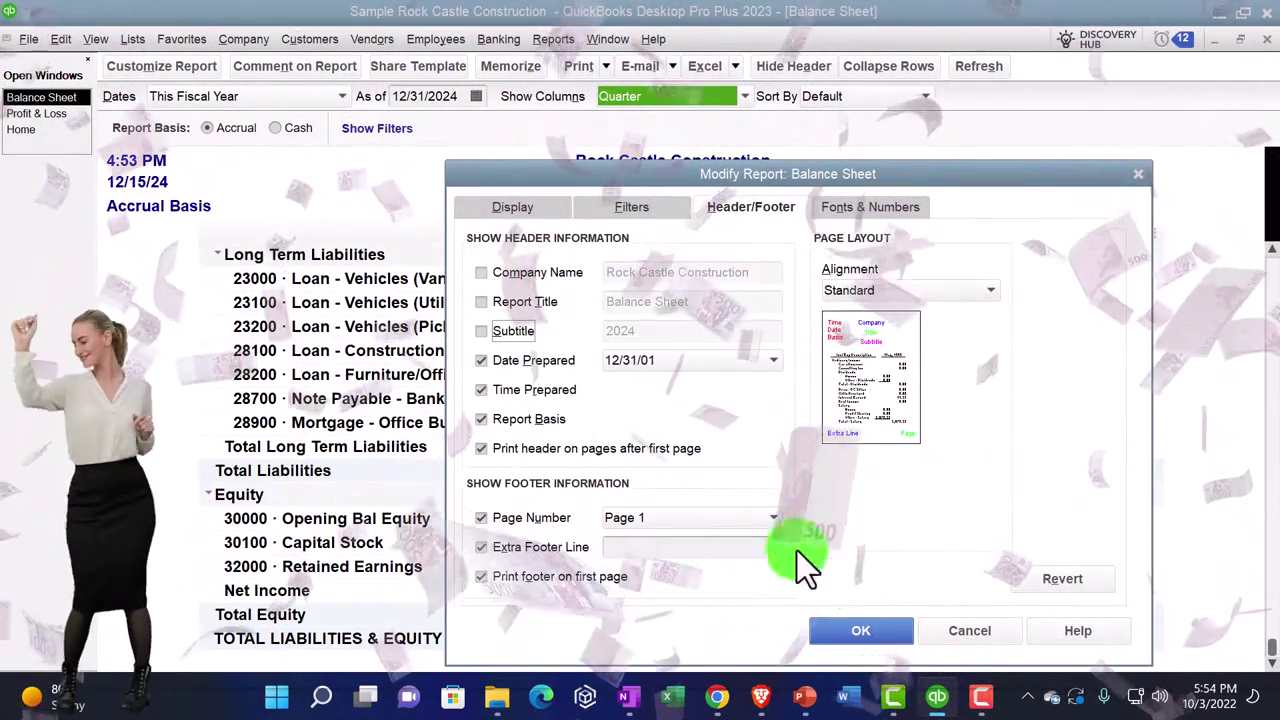
left_click(857, 622)
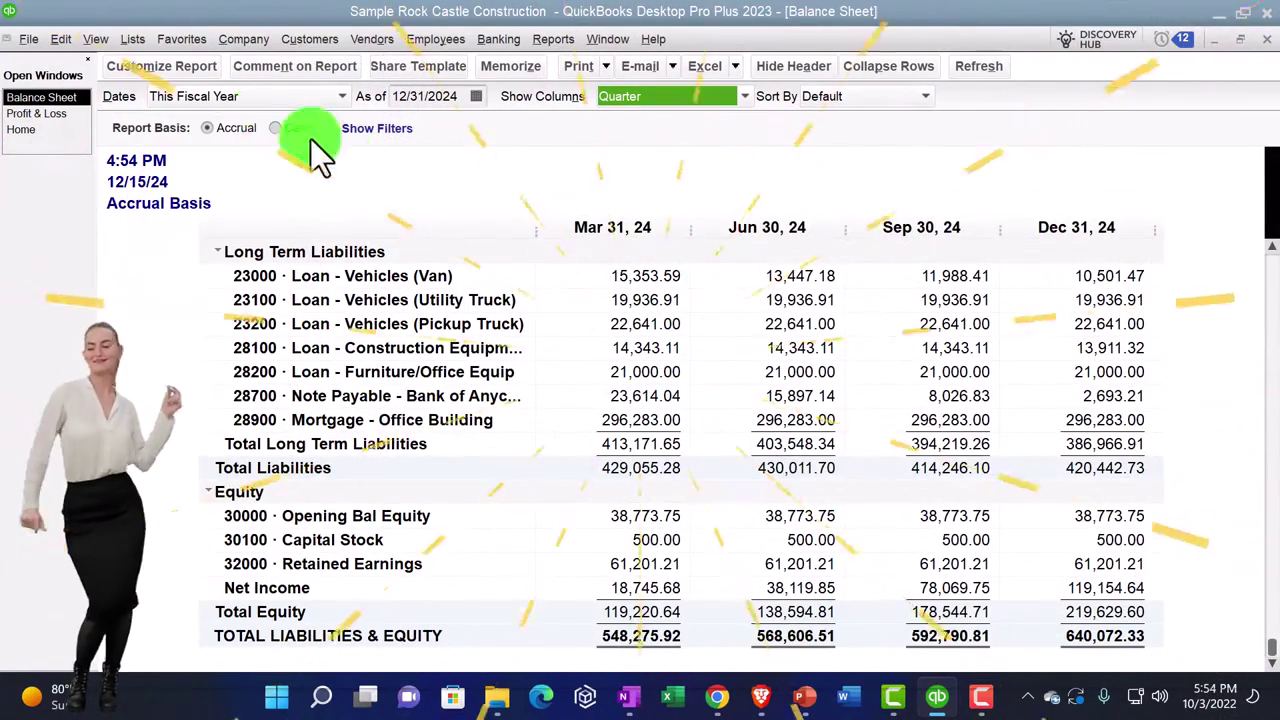
Restore the default company name, title and subtitle in the header
left_click(169, 68)
left_click(772, 202)
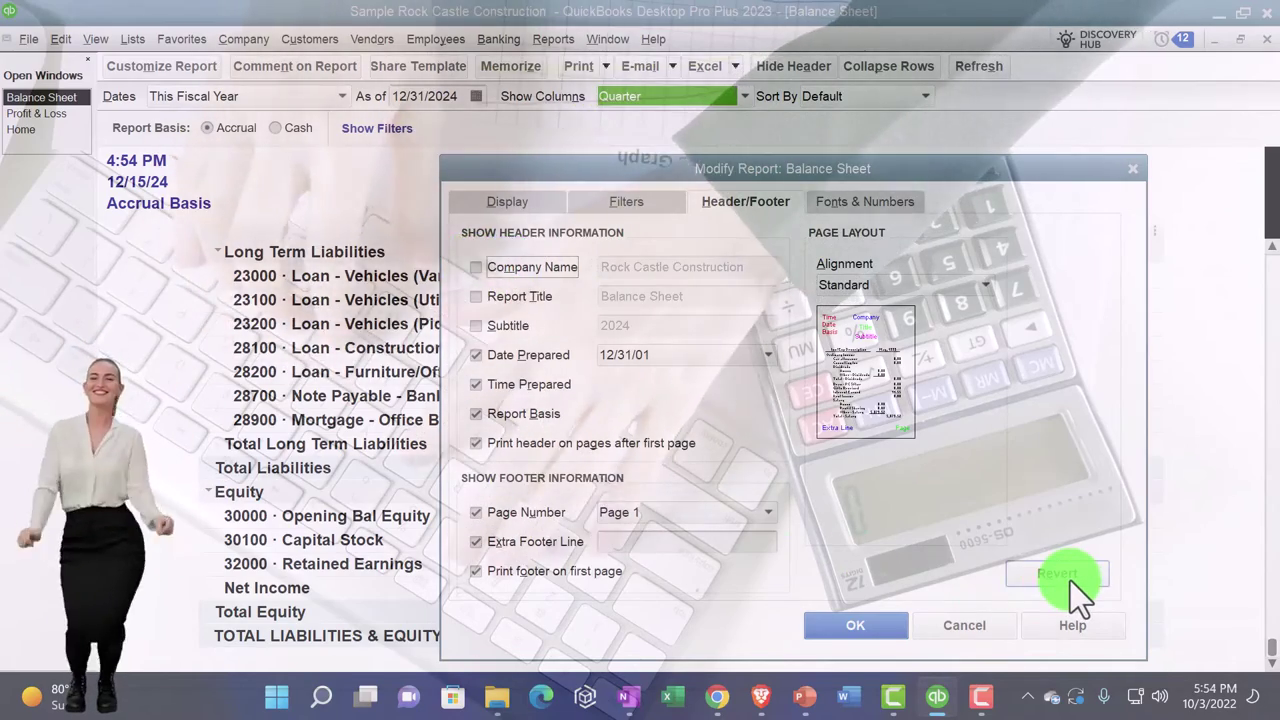
left_click(1071, 581)
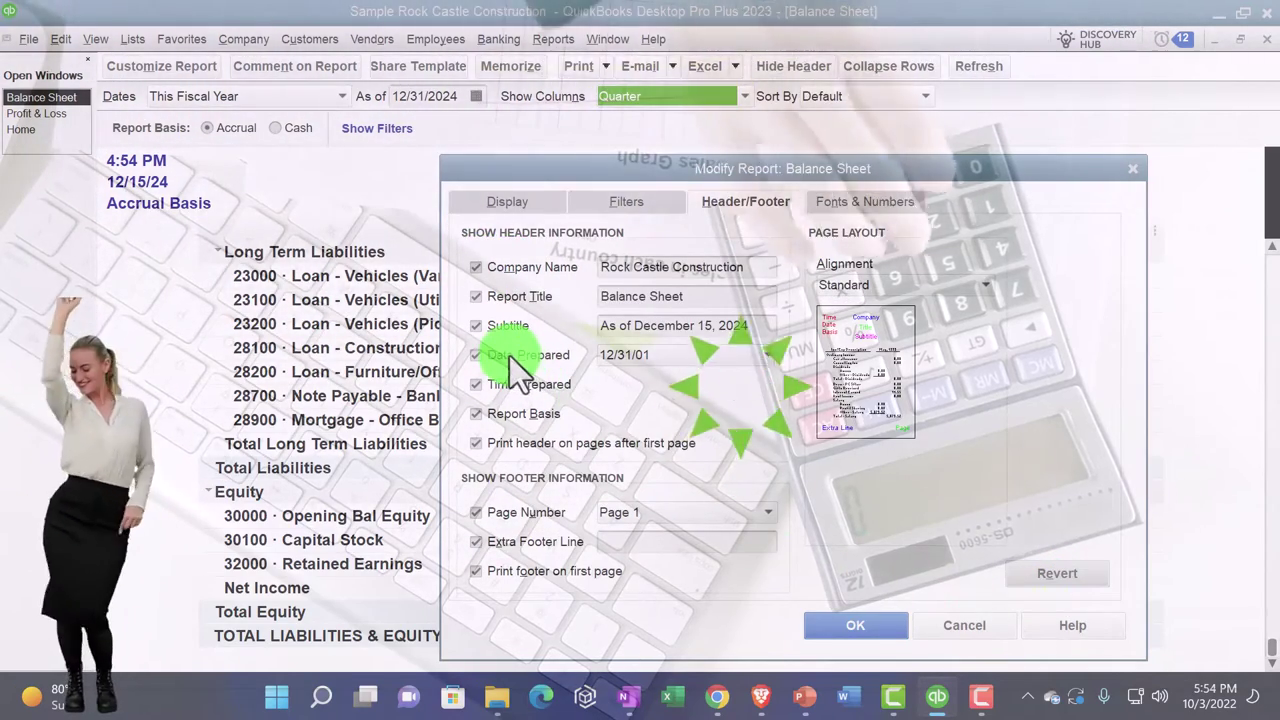
Hide Date Prepared, Time Prepared and Report Basis from the header
left_click(766, 356)
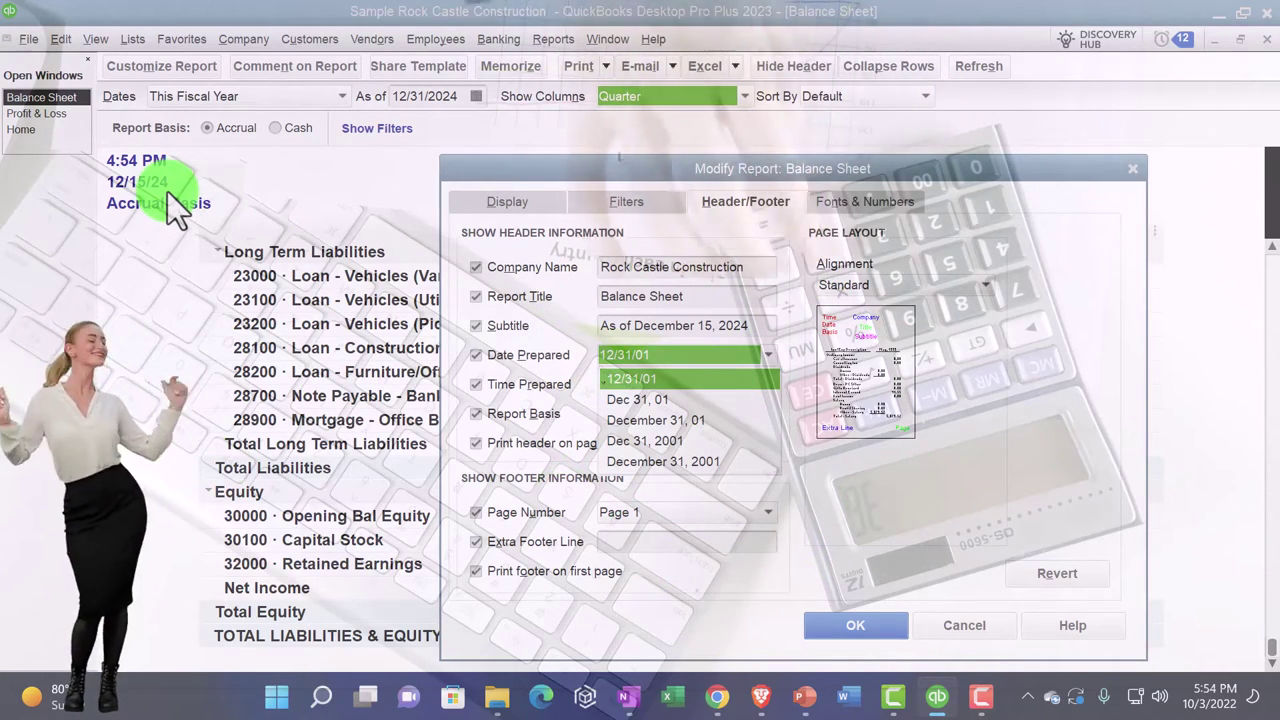
left_click(471, 362)
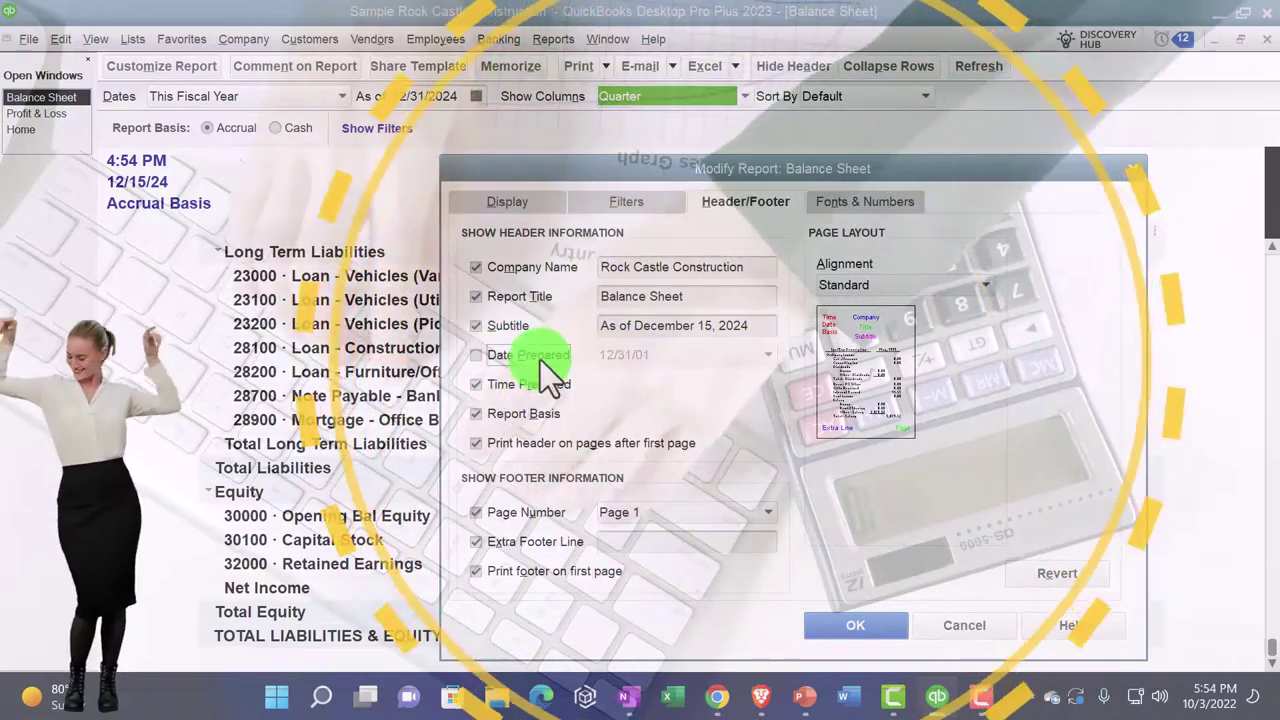
left_click(497, 358)
left_click(473, 358)
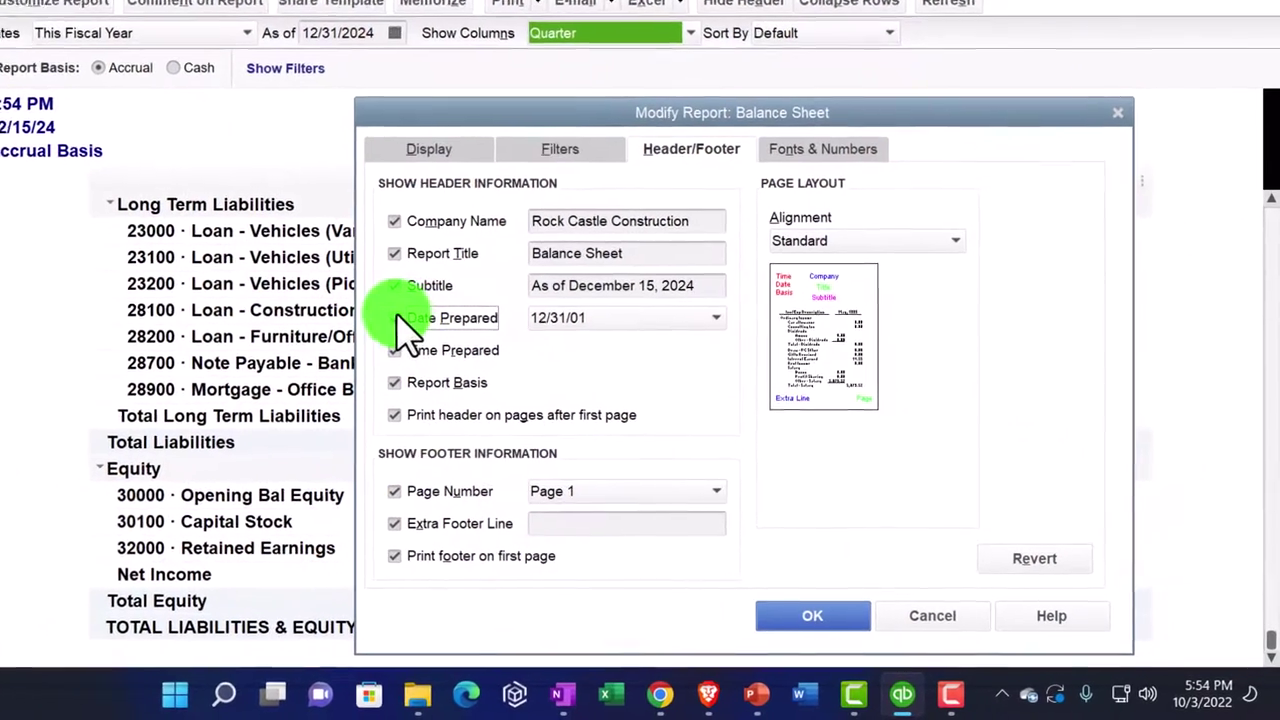
left_click(475, 358)
left_click(398, 377)
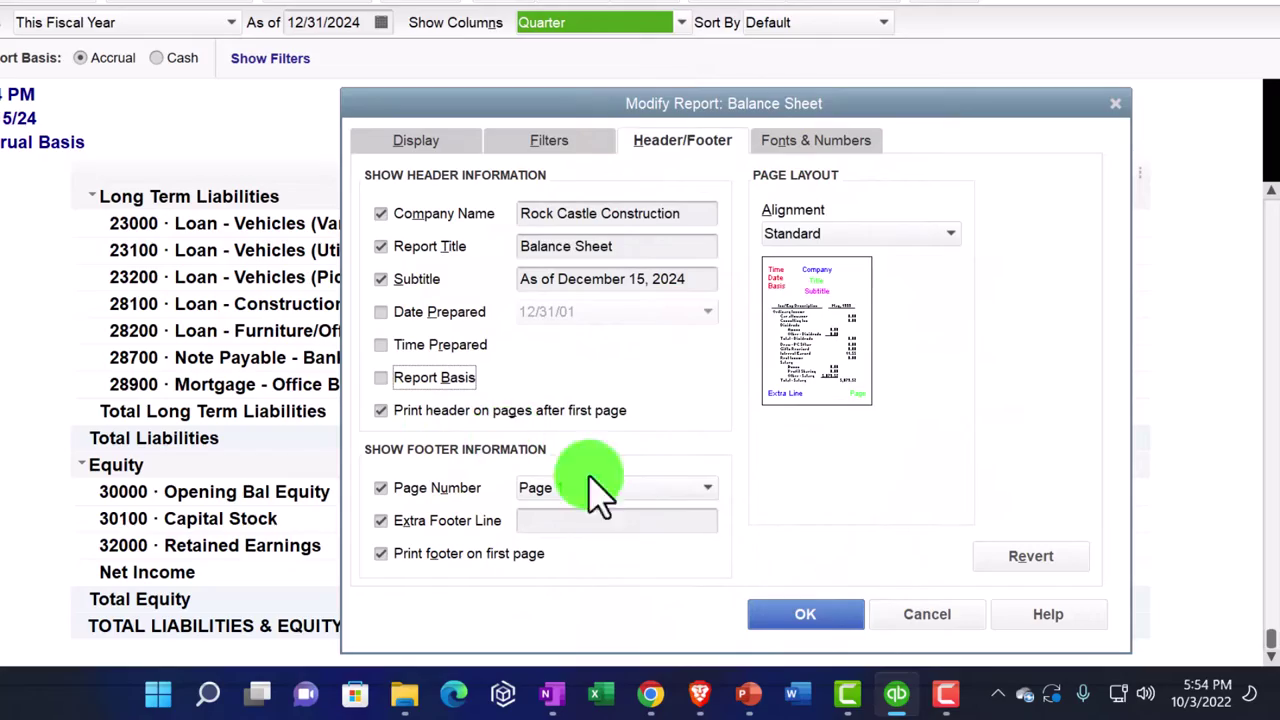
left_click(806, 614)
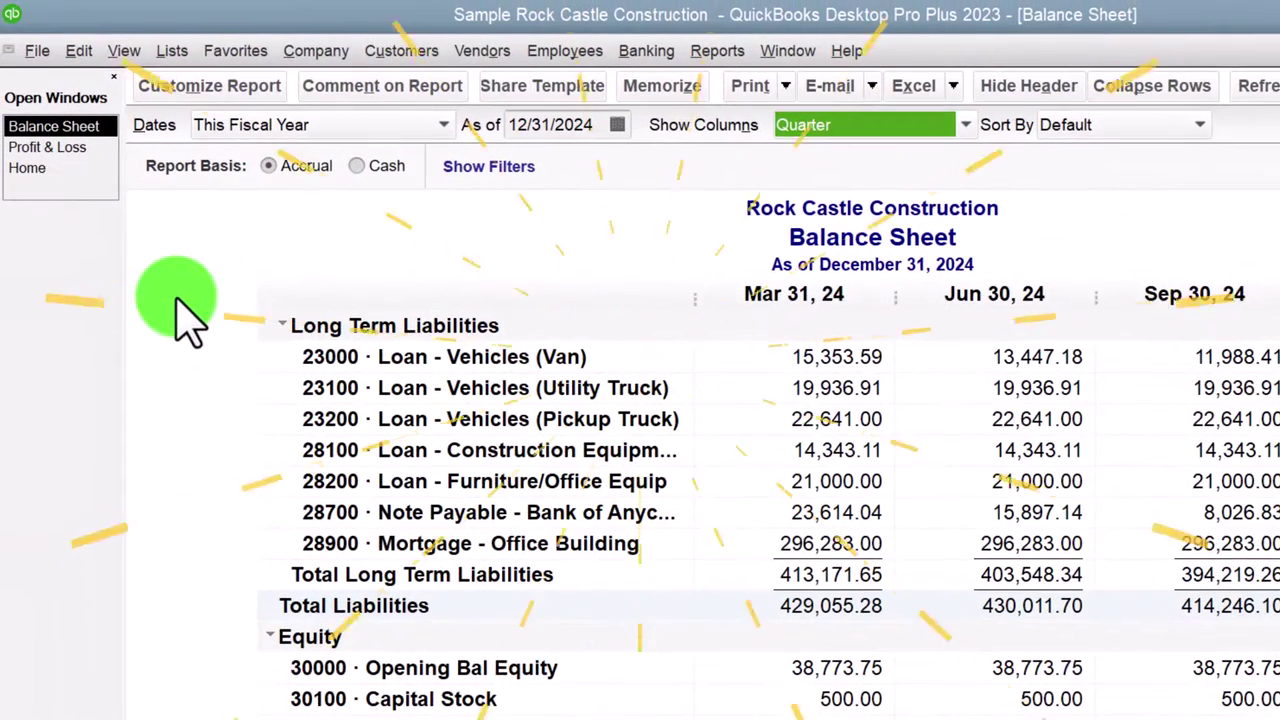
left_click(209, 85)
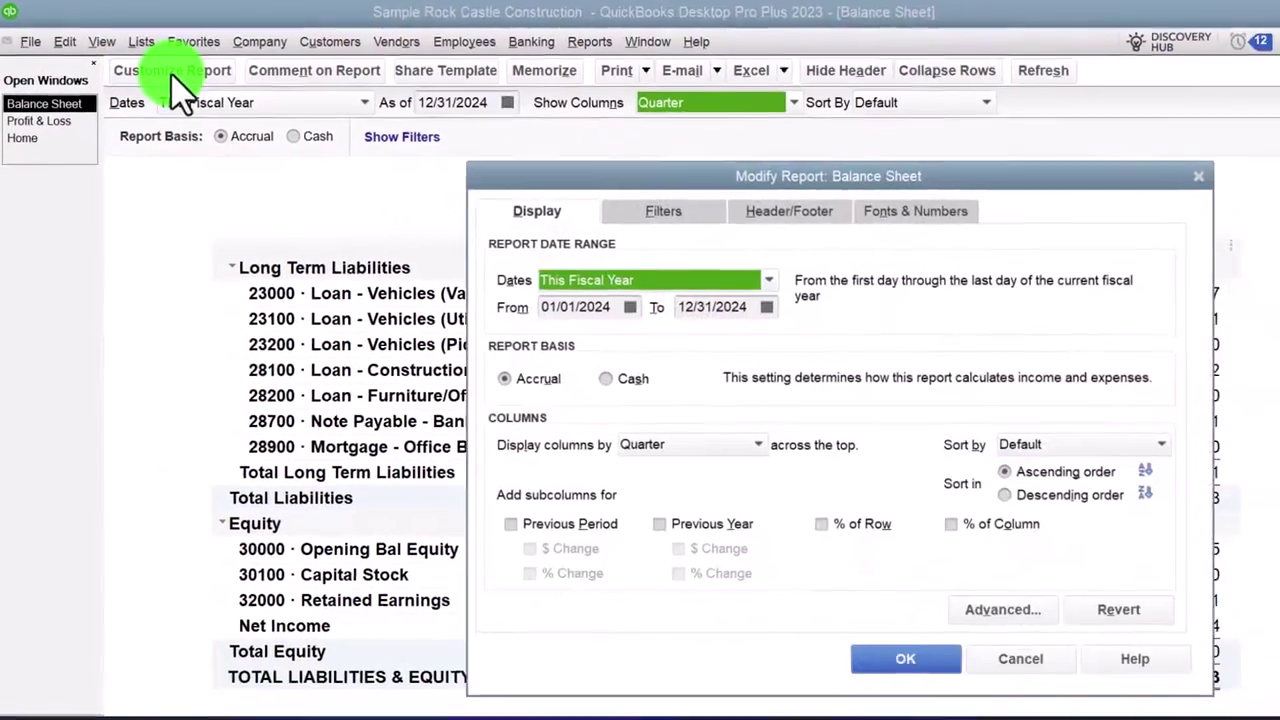
Turn Date Prepared, Time Prepared and Report Basis back on in the header
left_click(910, 254)
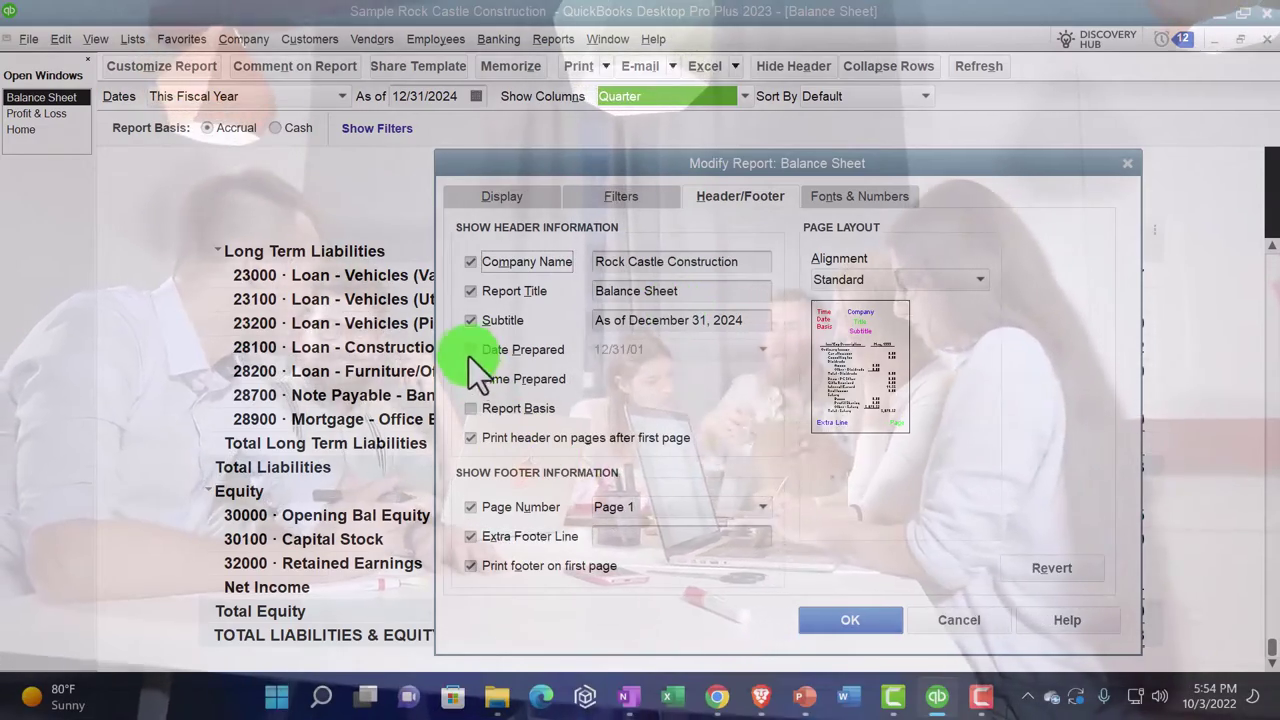
left_click(474, 408)
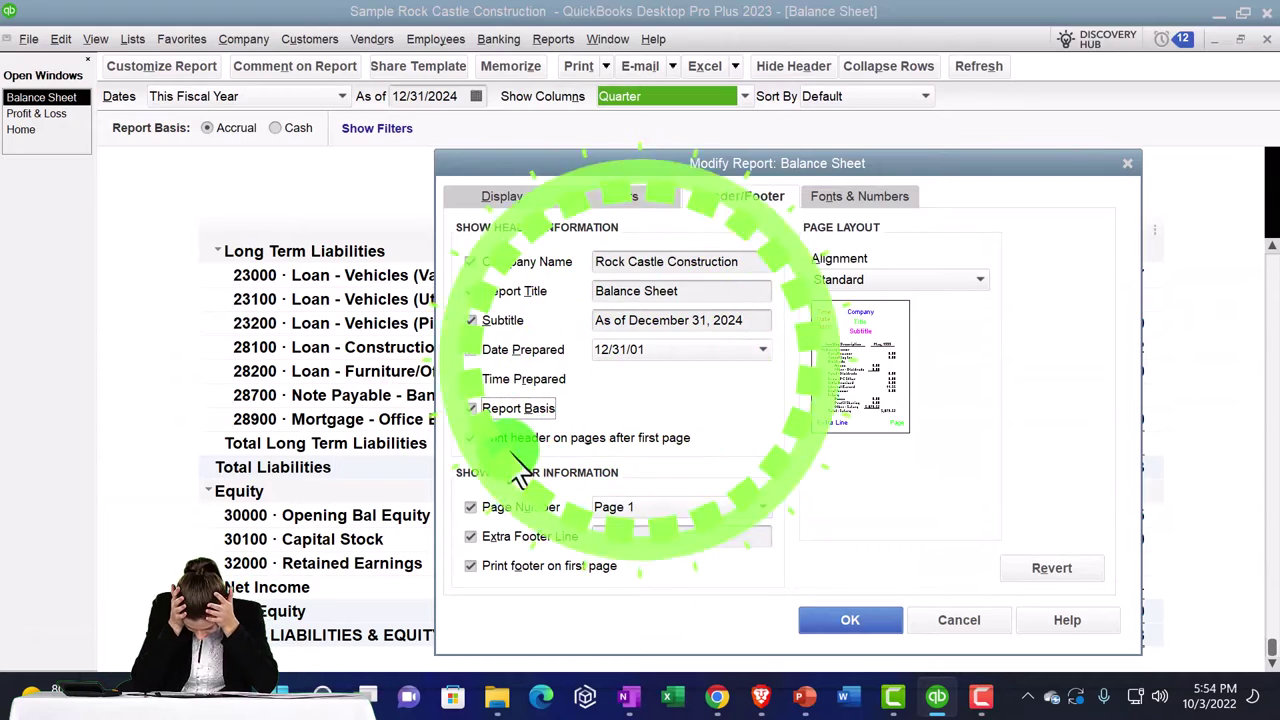
left_click(837, 618)
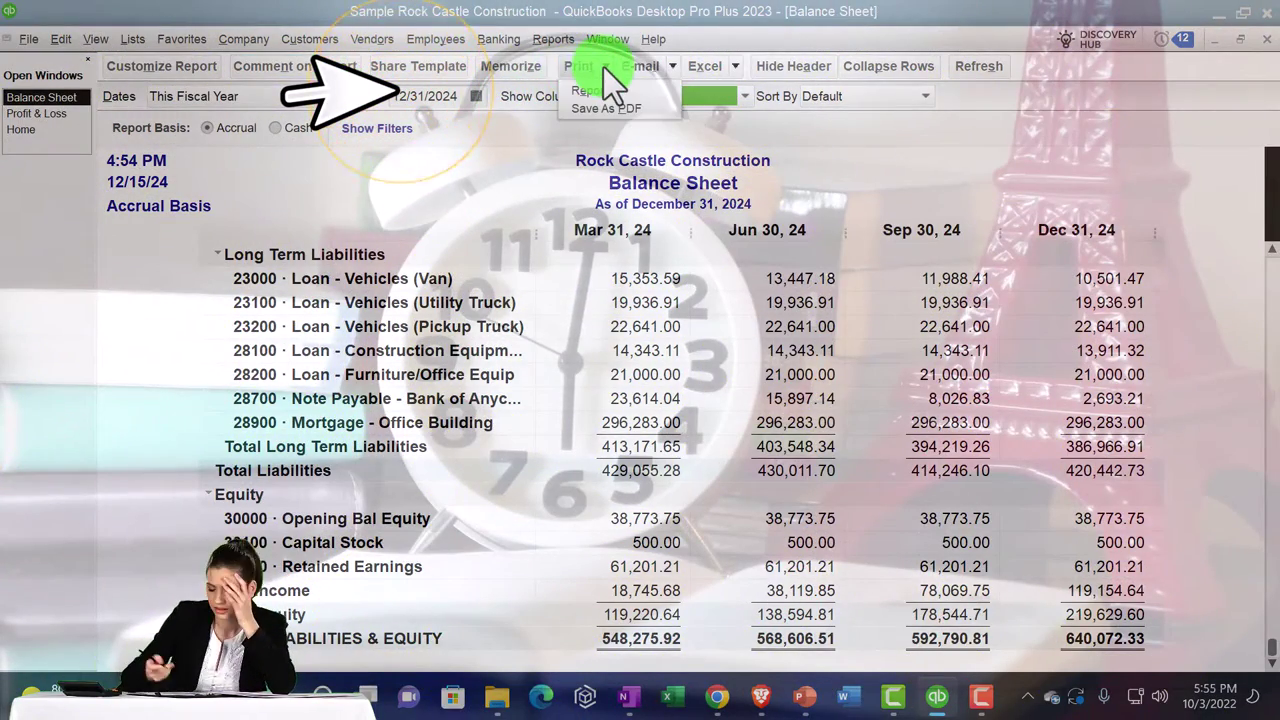
left_click(603, 67)
left_click(596, 88)
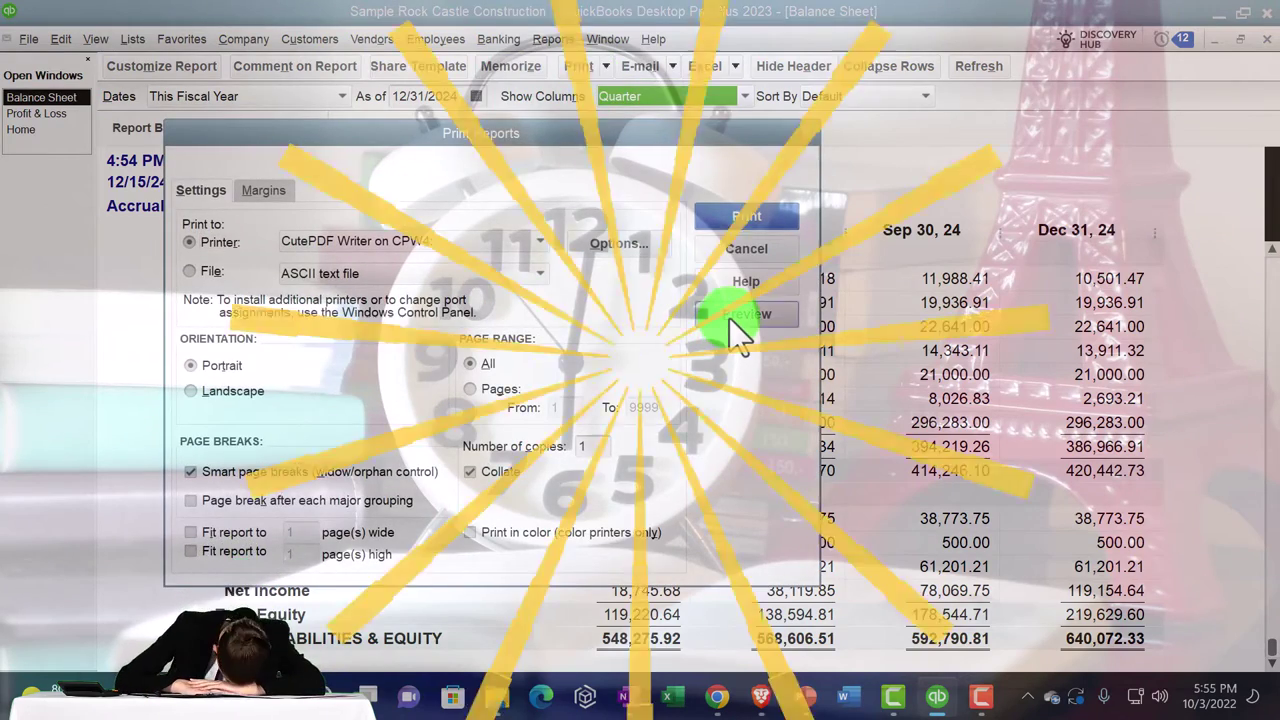
left_click(729, 318)
key("Page_Down")
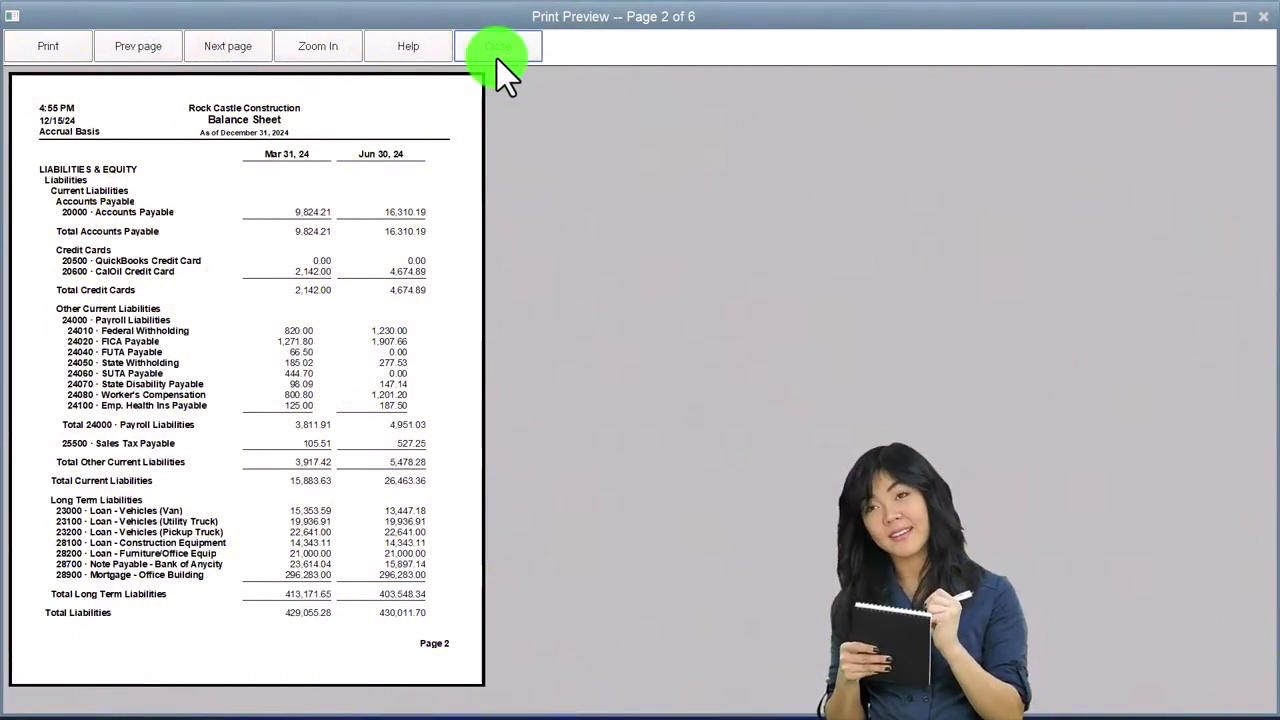
left_click(497, 58)
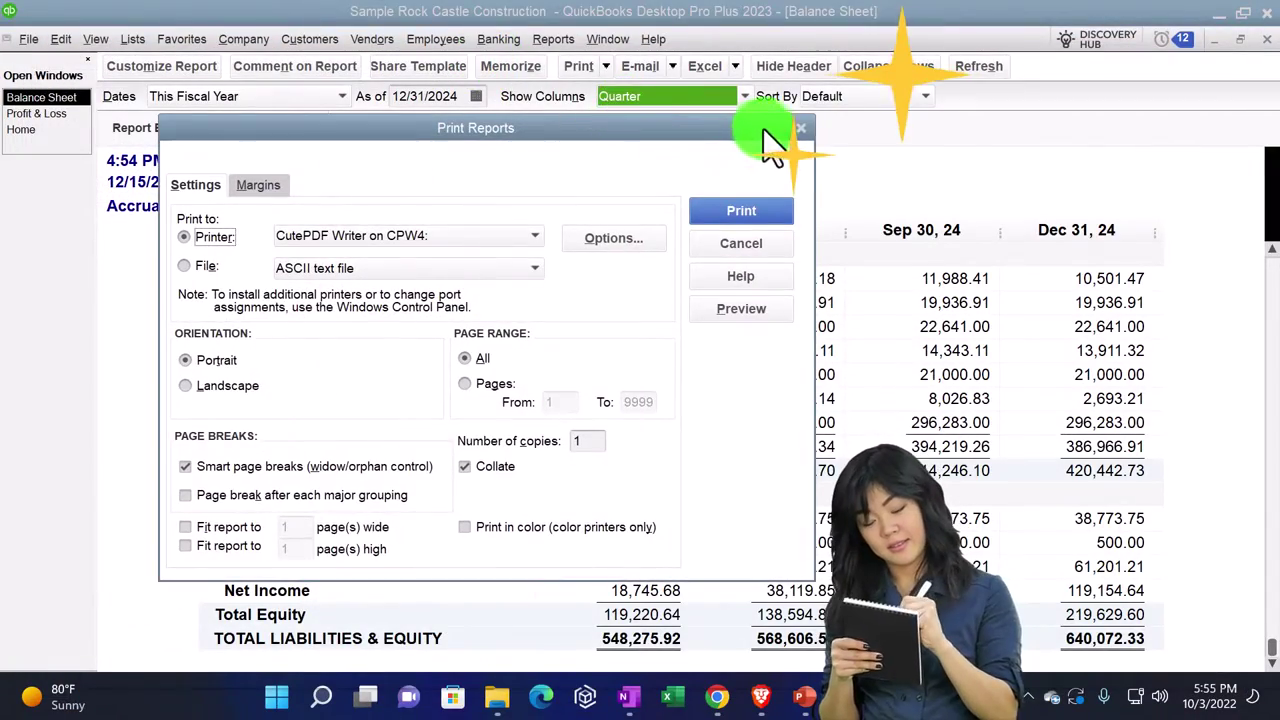
left_click(801, 129)
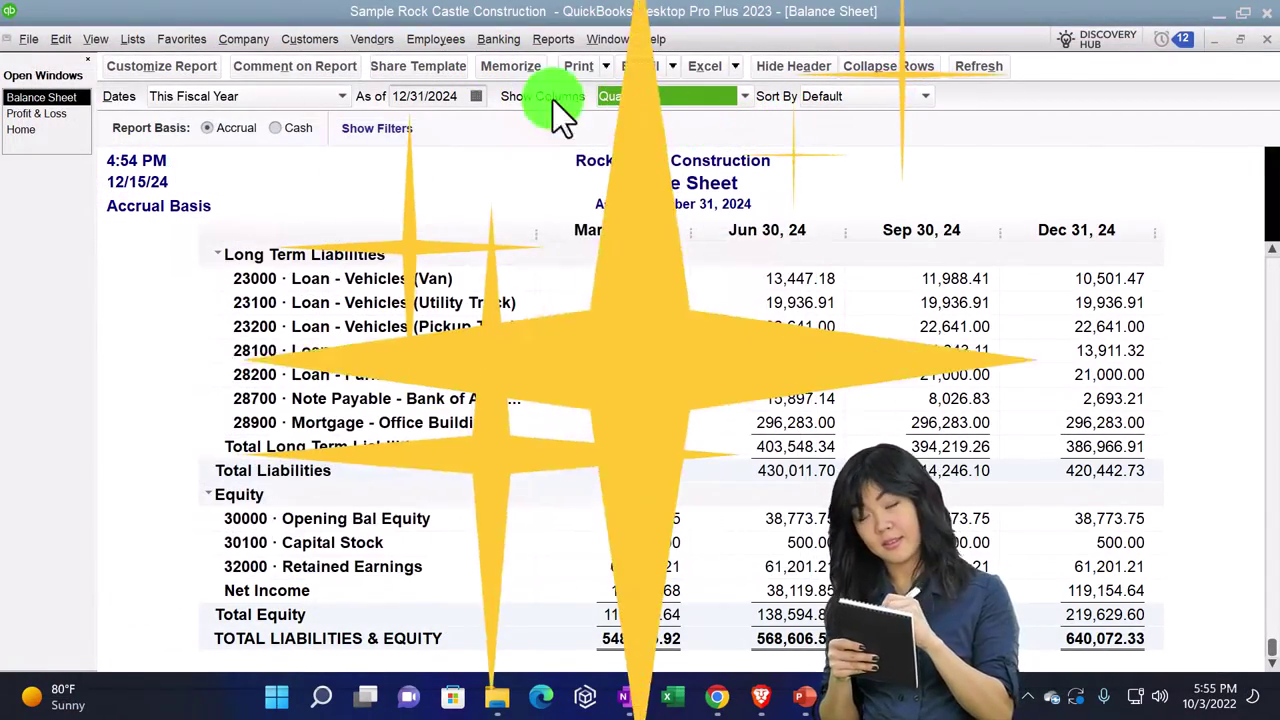
Turn off 'Print header on pages after first page' in the Header/Footer settings
left_click(178, 72)
left_click(720, 190)
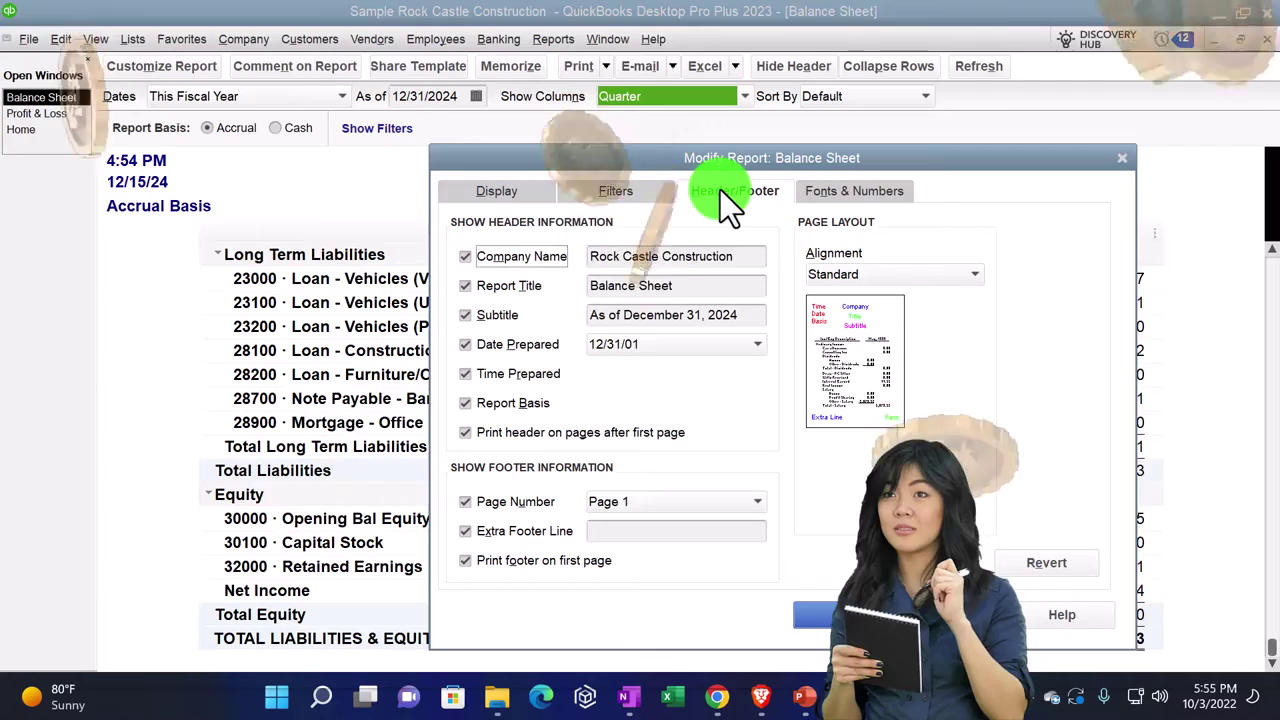
left_click(467, 432)
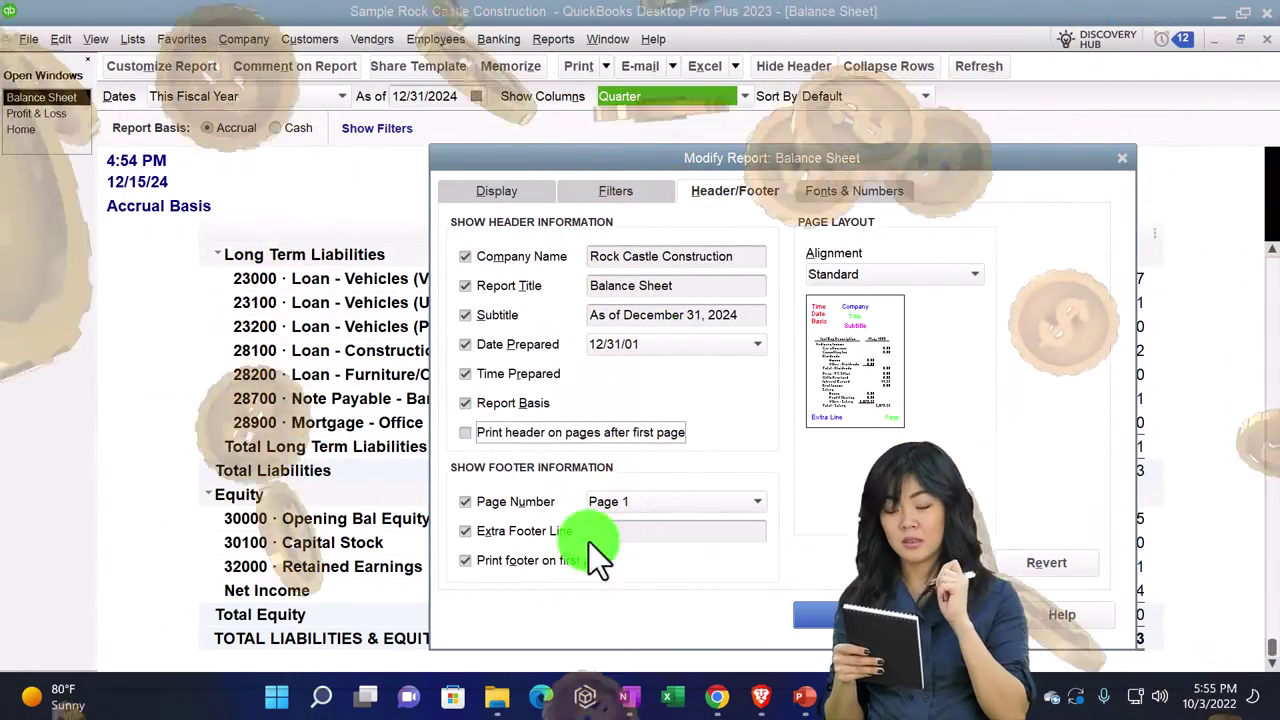
left_click(820, 614)
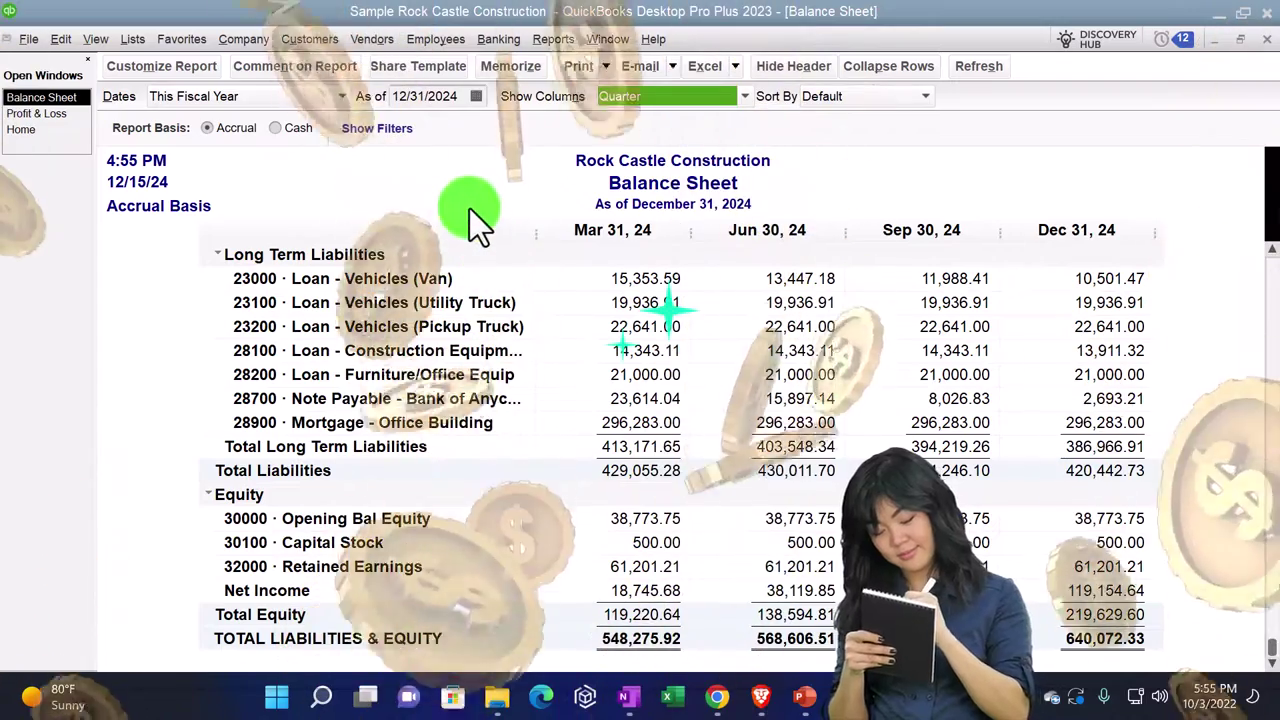
left_click(603, 66)
left_click(593, 89)
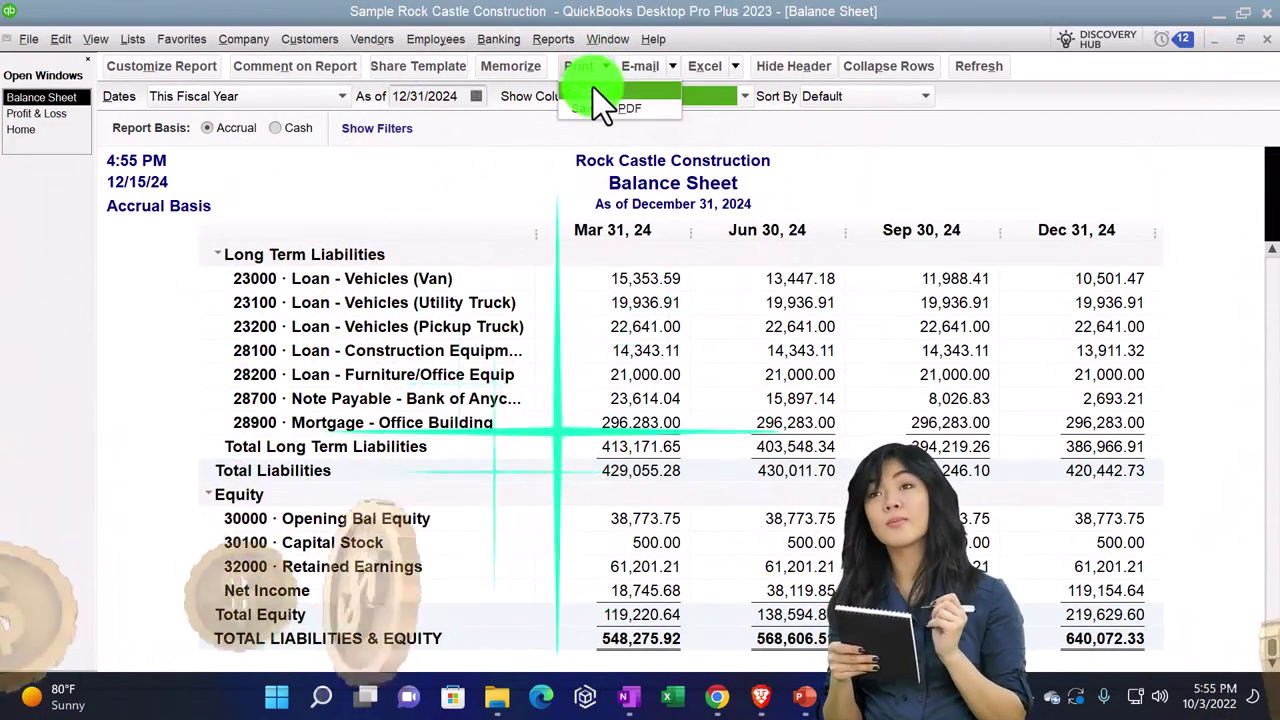
left_click(737, 305)
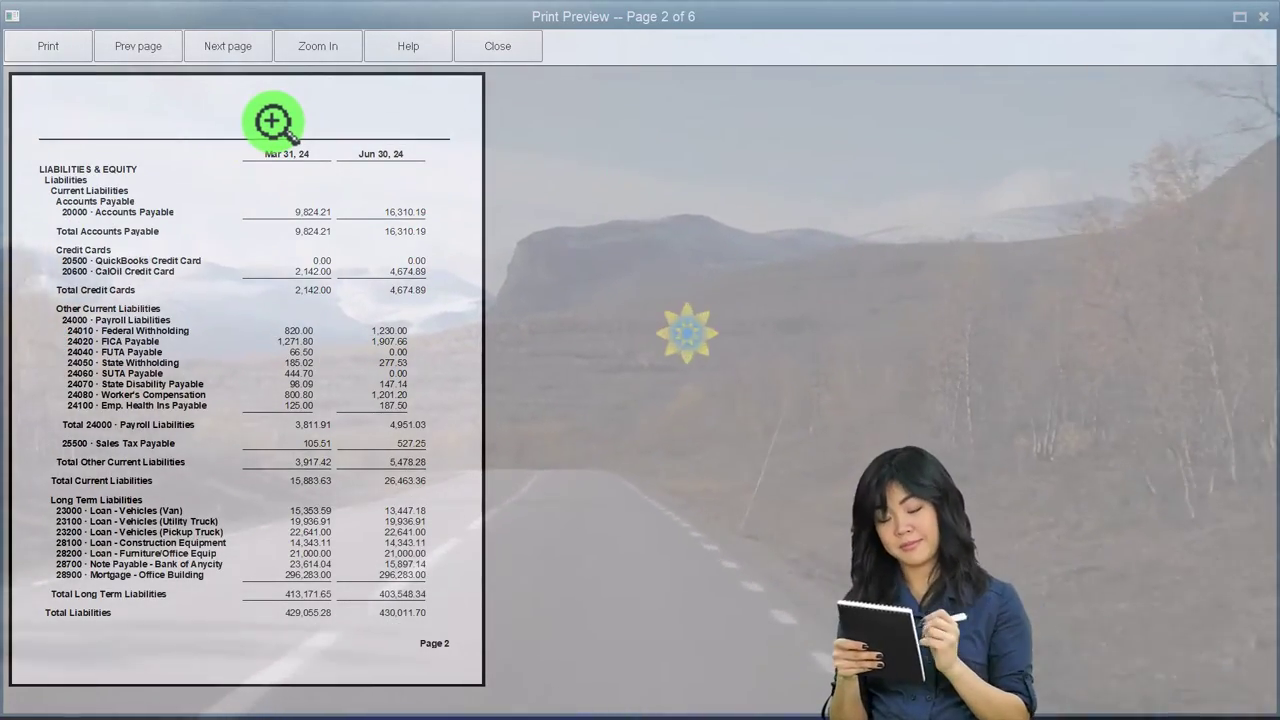
left_click(500, 57)
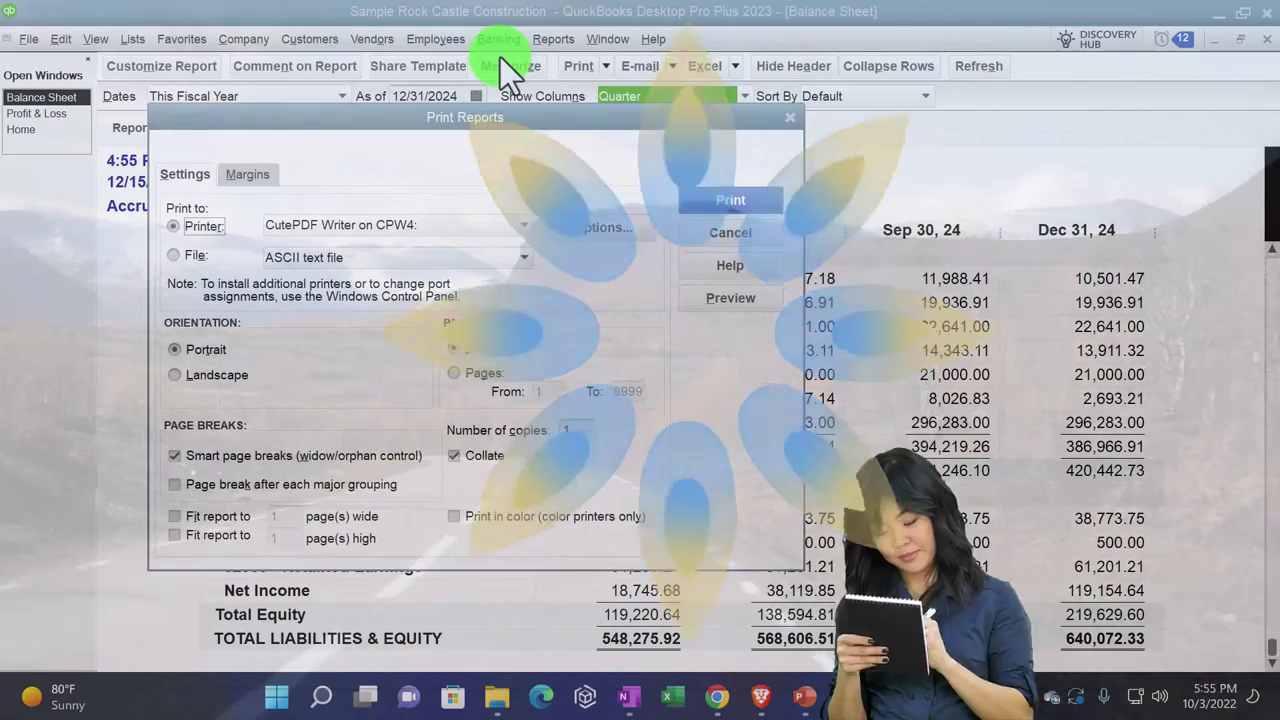
left_click(785, 119)
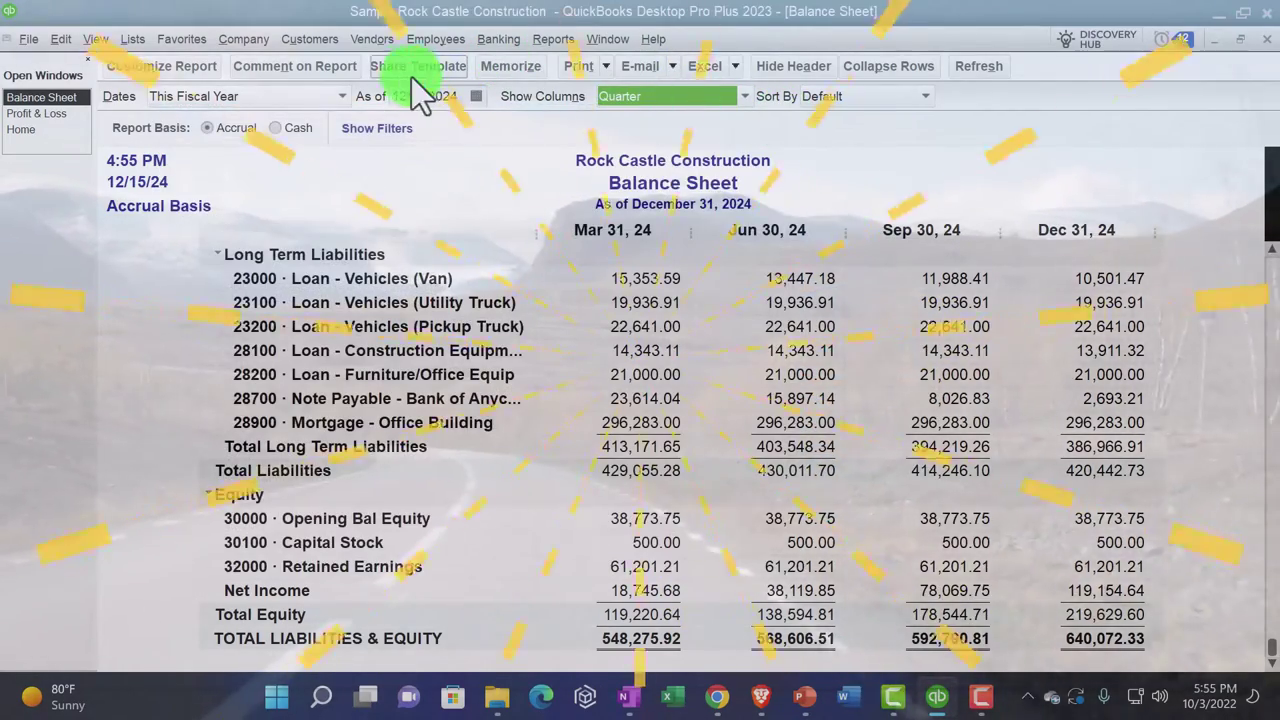
left_click(175, 75)
Print the header on pages after the first again and add the extra footer line 'Hi'
left_click(712, 186)
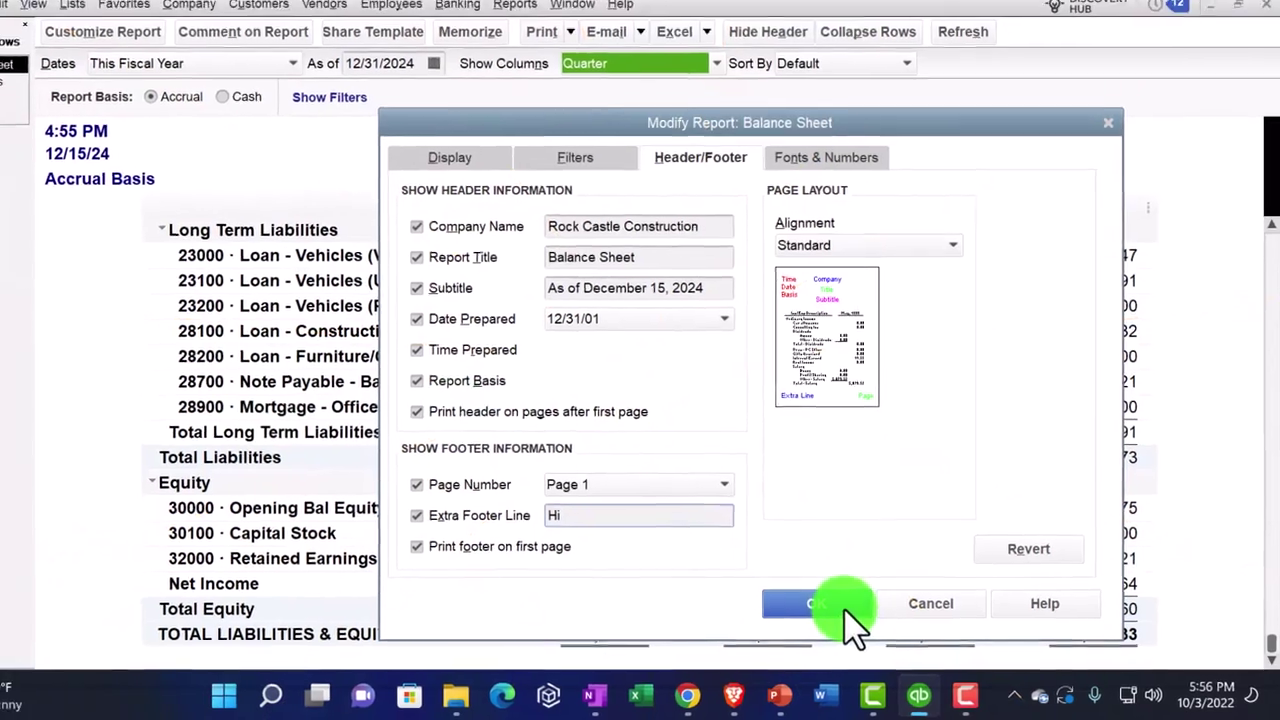
left_click(800, 598)
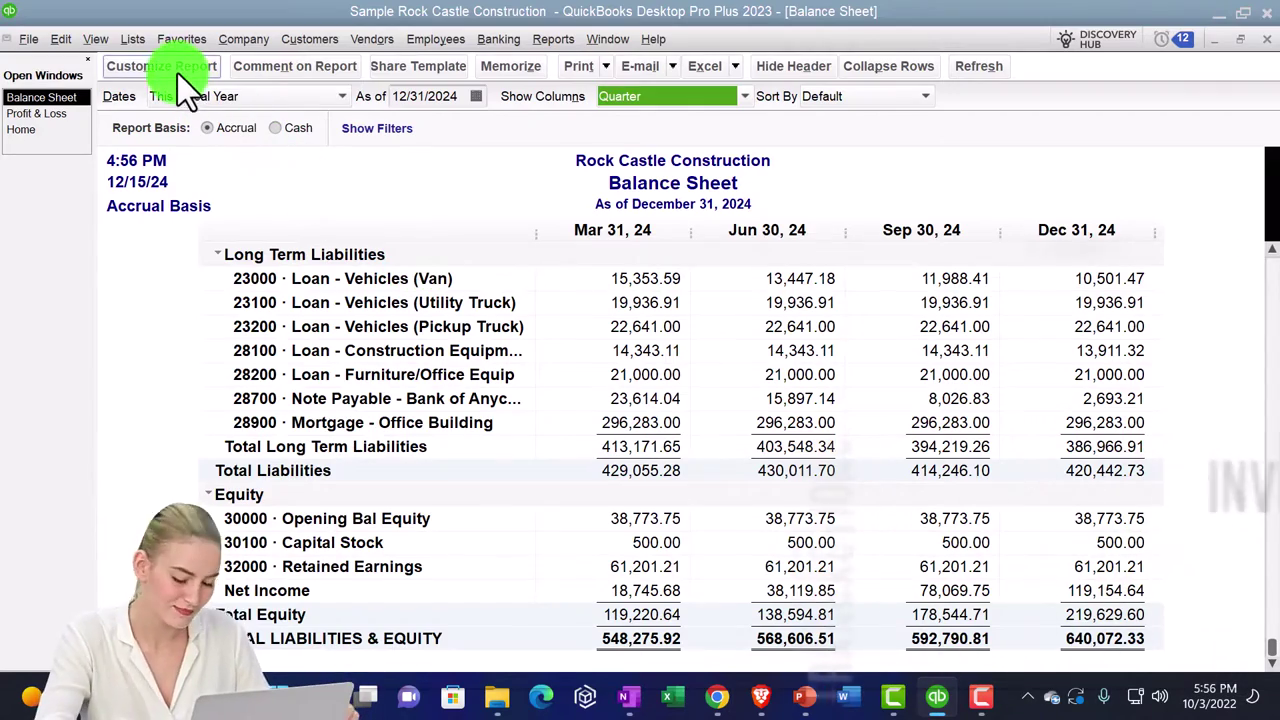
Preview the Balance Sheet printout, checking page 1's bottom footer and page 2, then close the preview
left_click(606, 72)
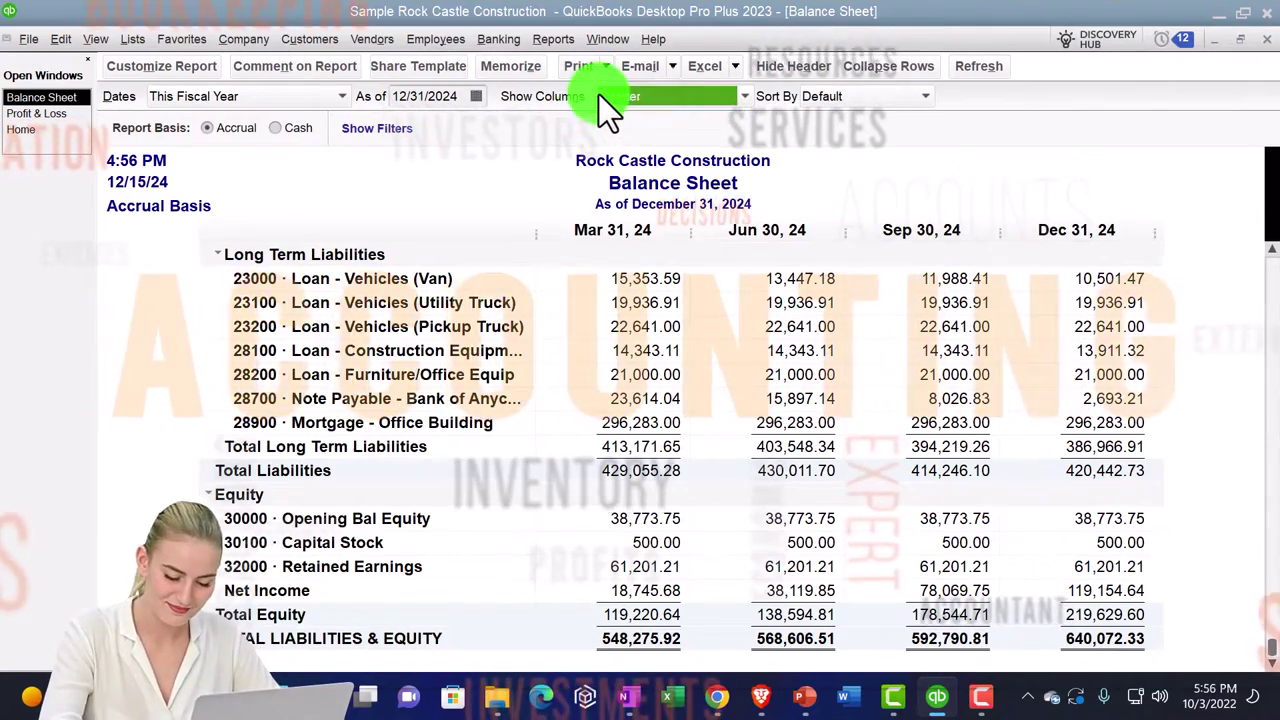
left_click(599, 93)
left_click(707, 295)
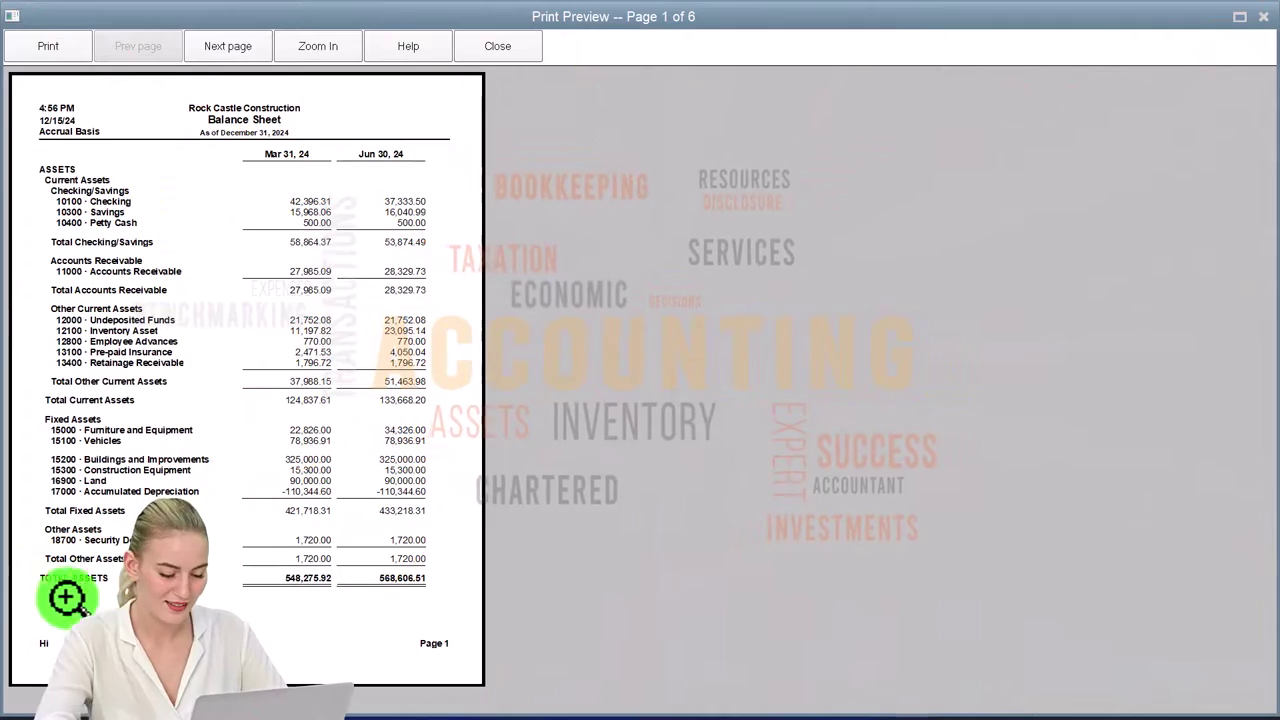
left_click(30, 648)
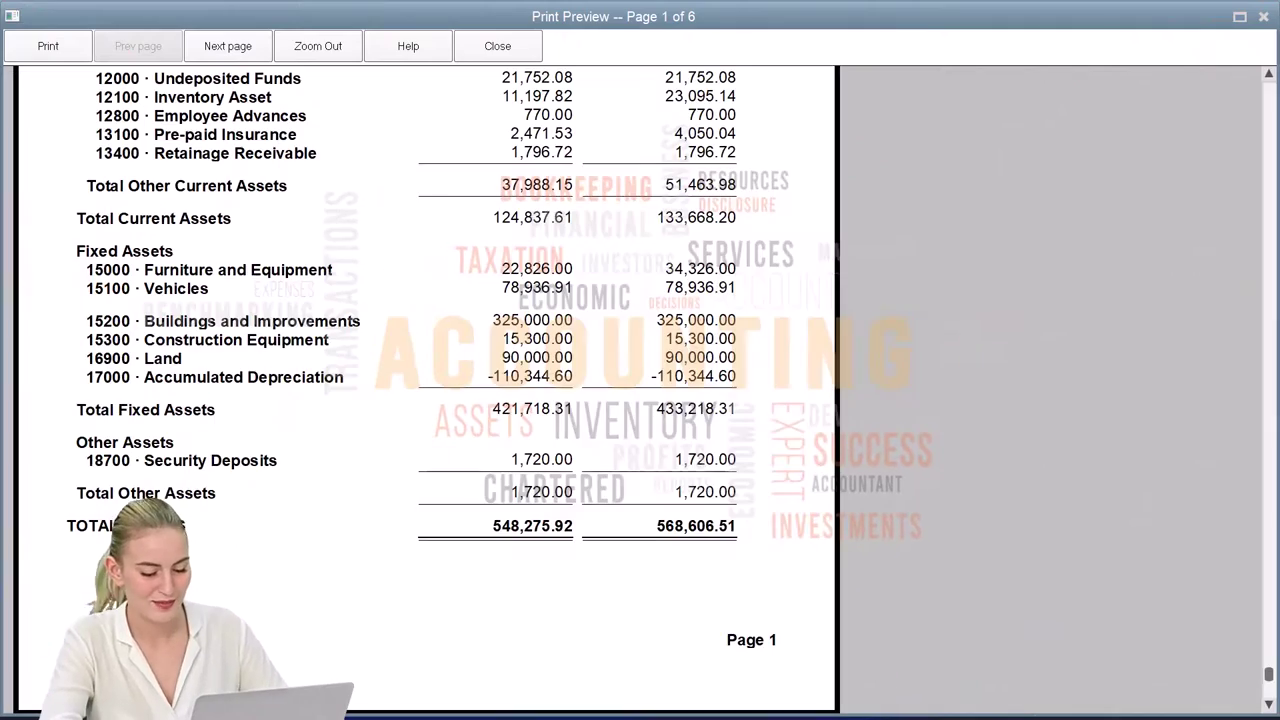
left_click(780, 655)
key("Page_Down")
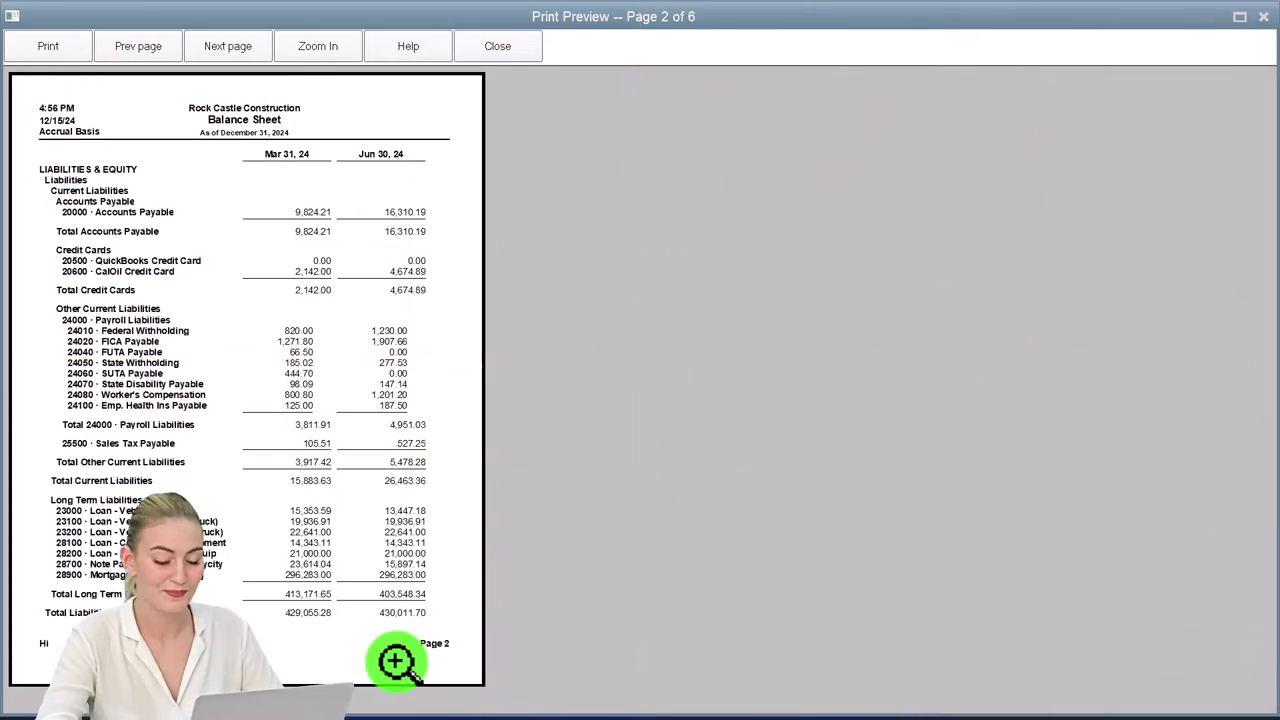
left_click(517, 55)
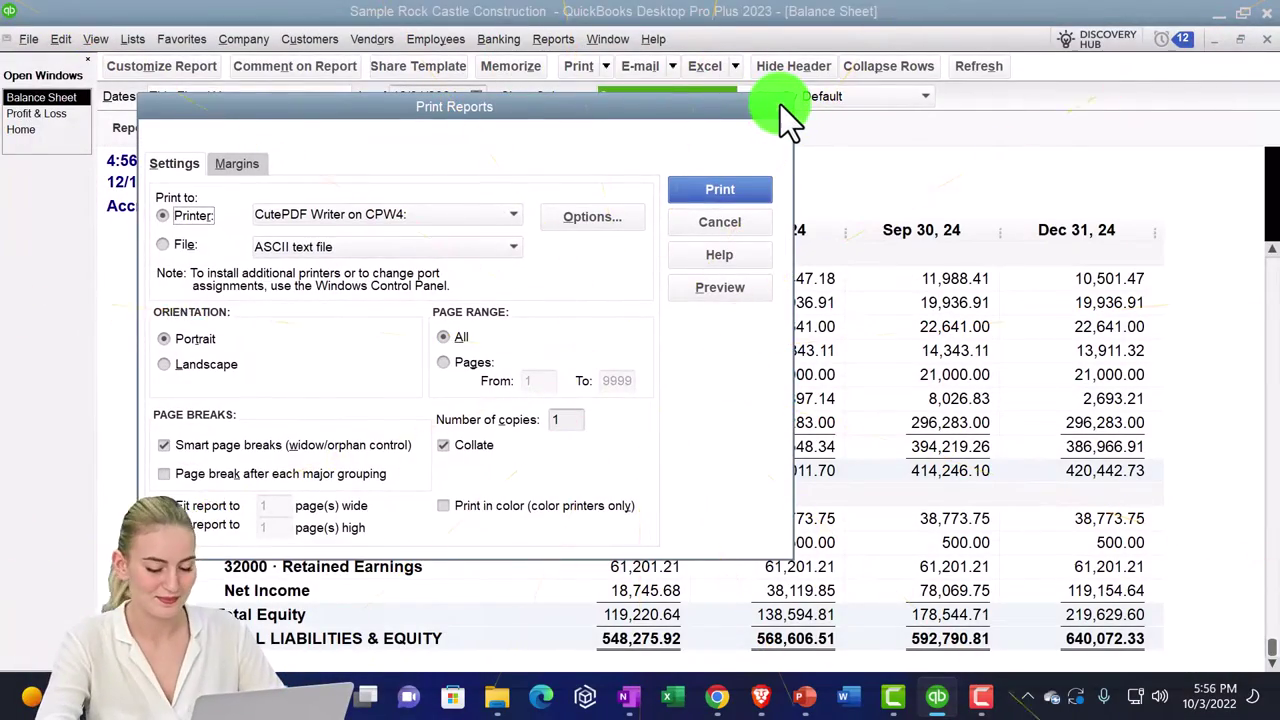
Print the footer, with the page number and the 'Hi' line, on the first page too
left_click(196, 67)
left_click(695, 180)
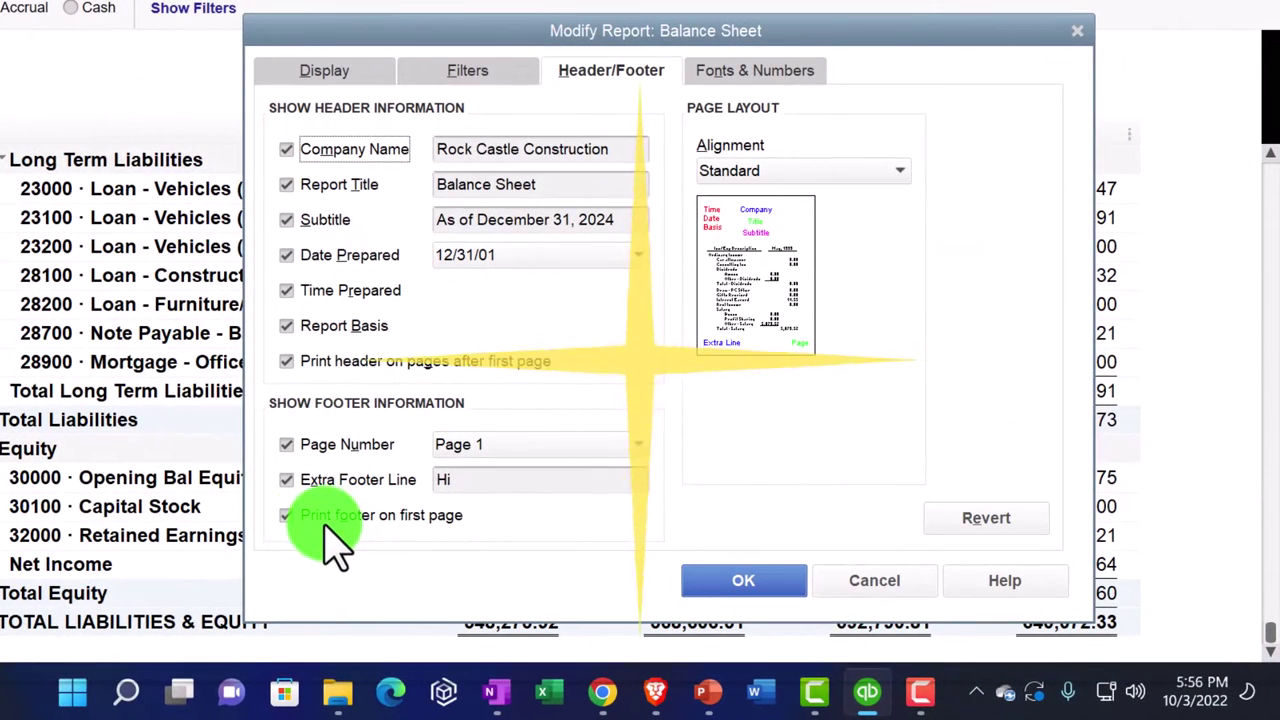
left_click(727, 582)
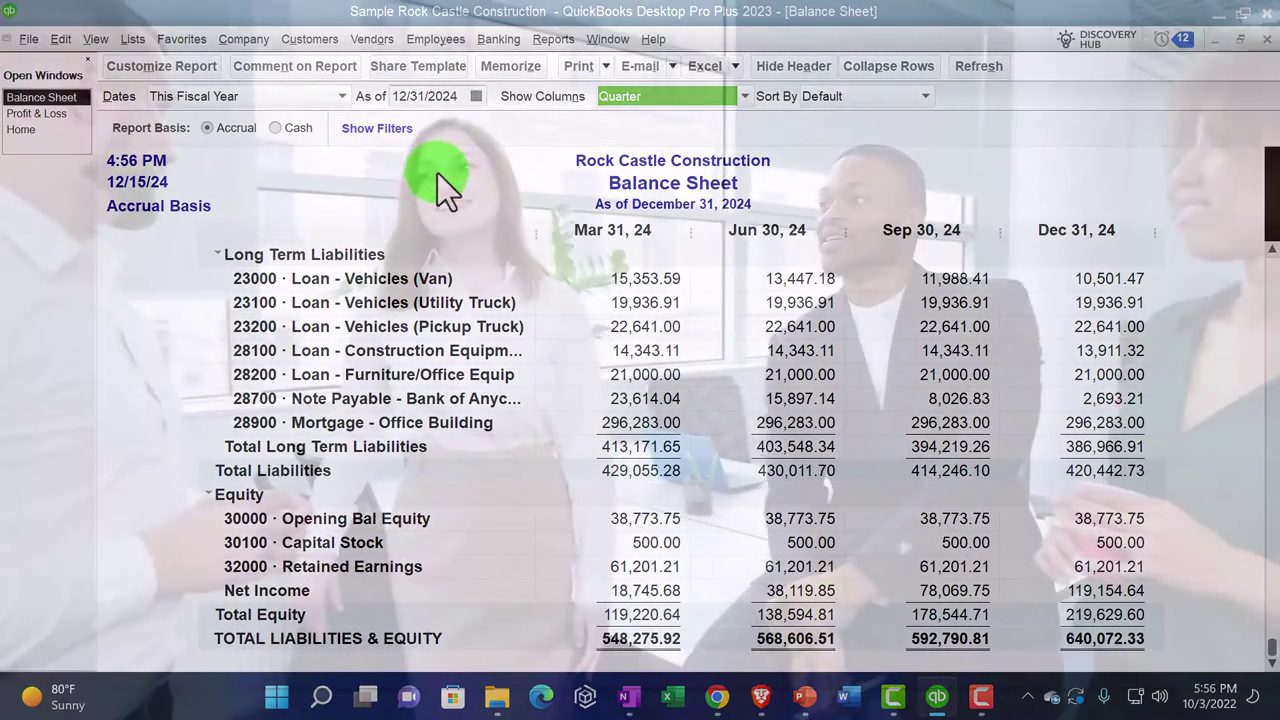
Preview the 6-page printout, zooming in to see page 2's 'Hi' and 'Page 2' footer, then close it
left_click(606, 66)
left_click(598, 90)
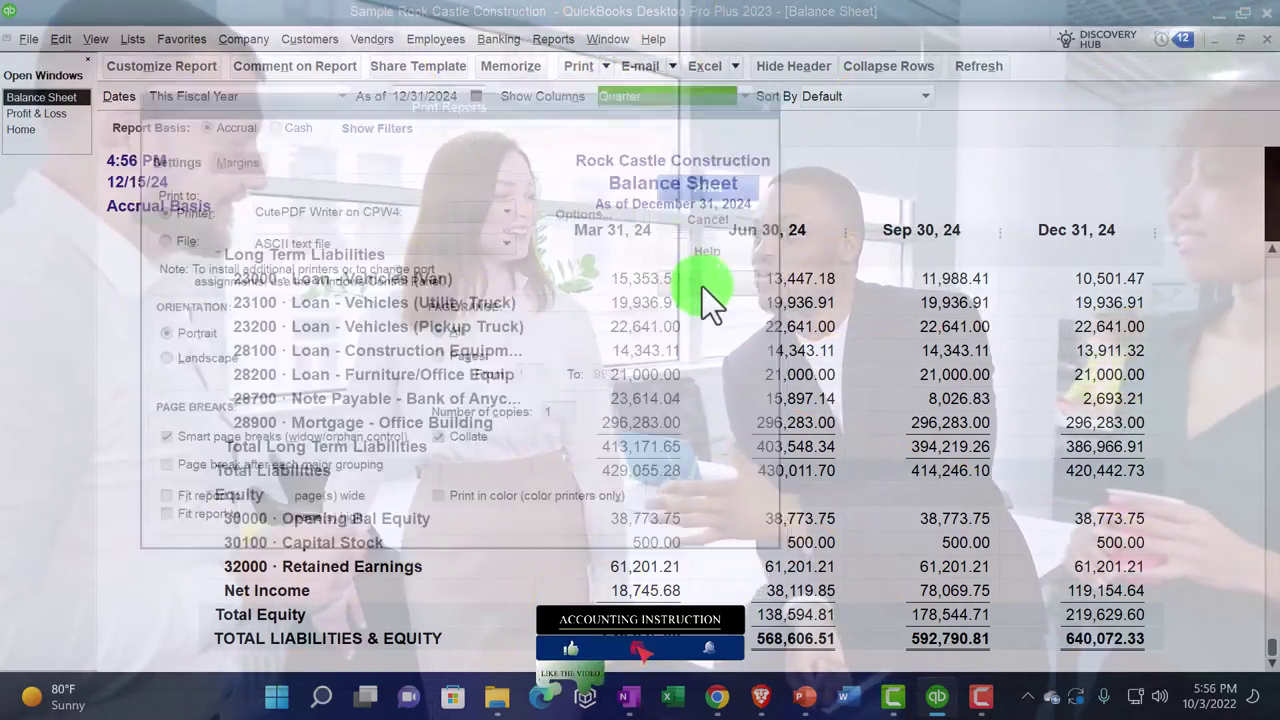
left_click(702, 286)
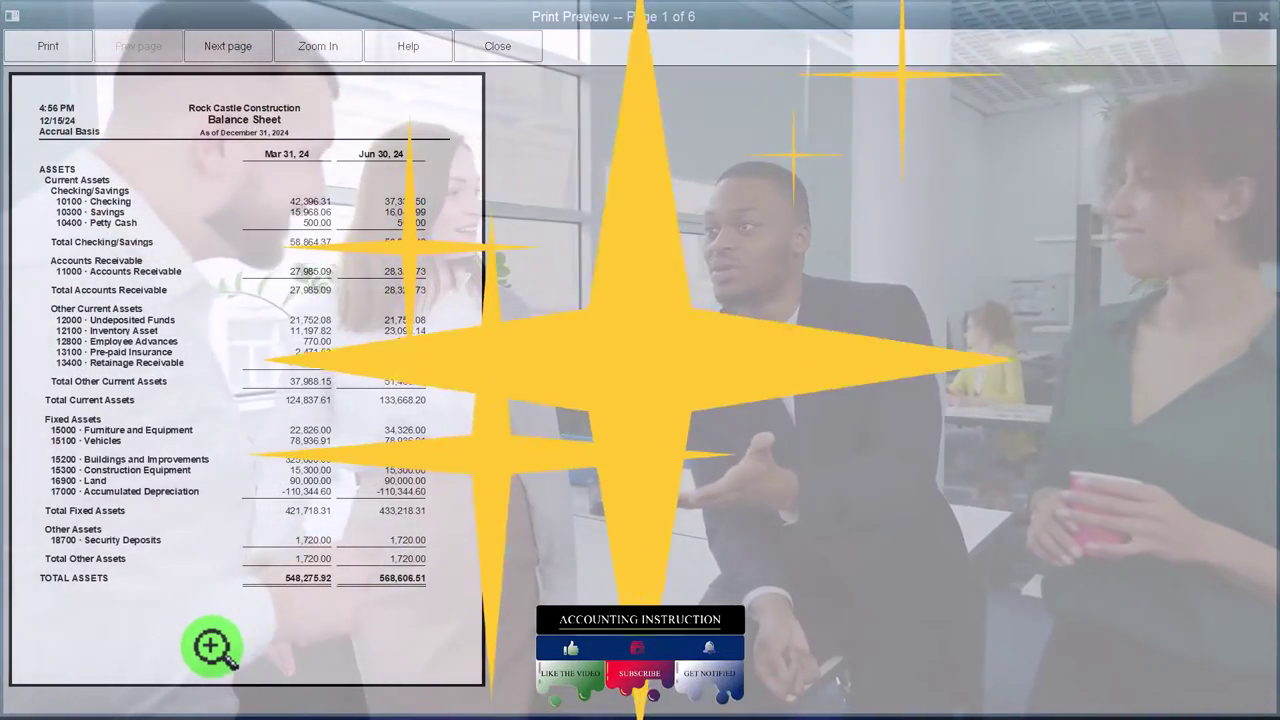
left_click(212, 648)
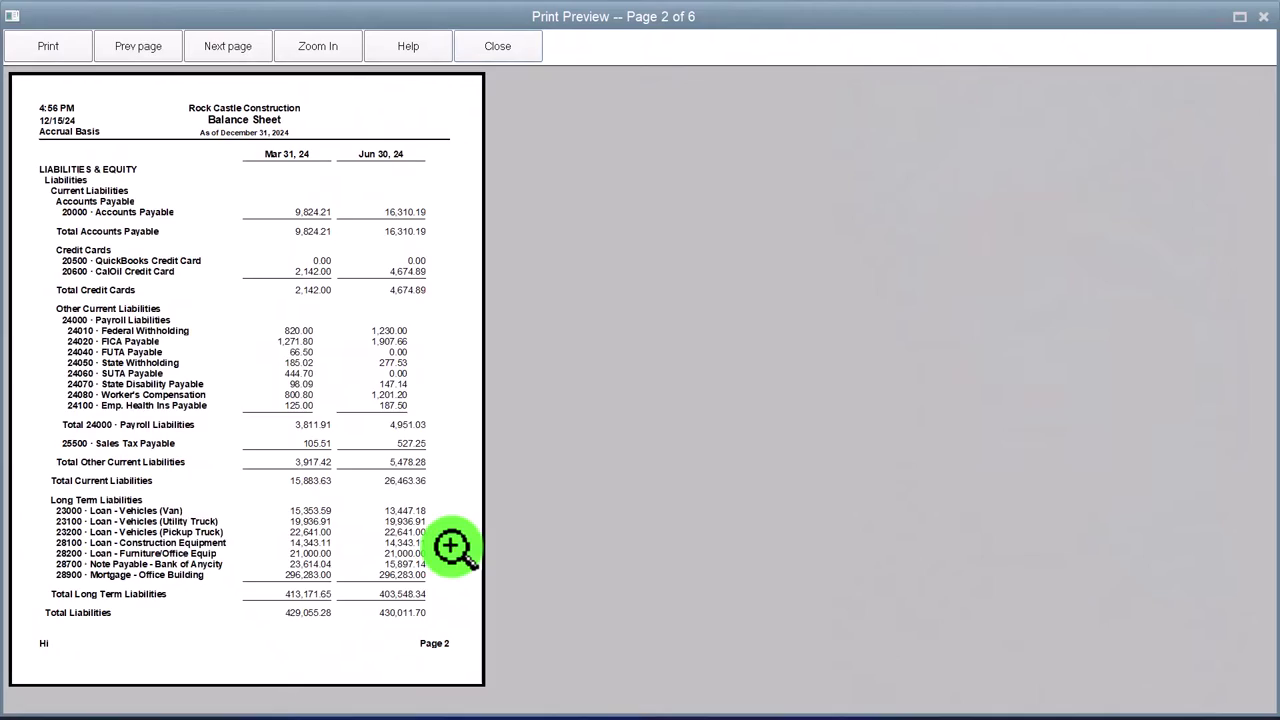
left_click(495, 46)
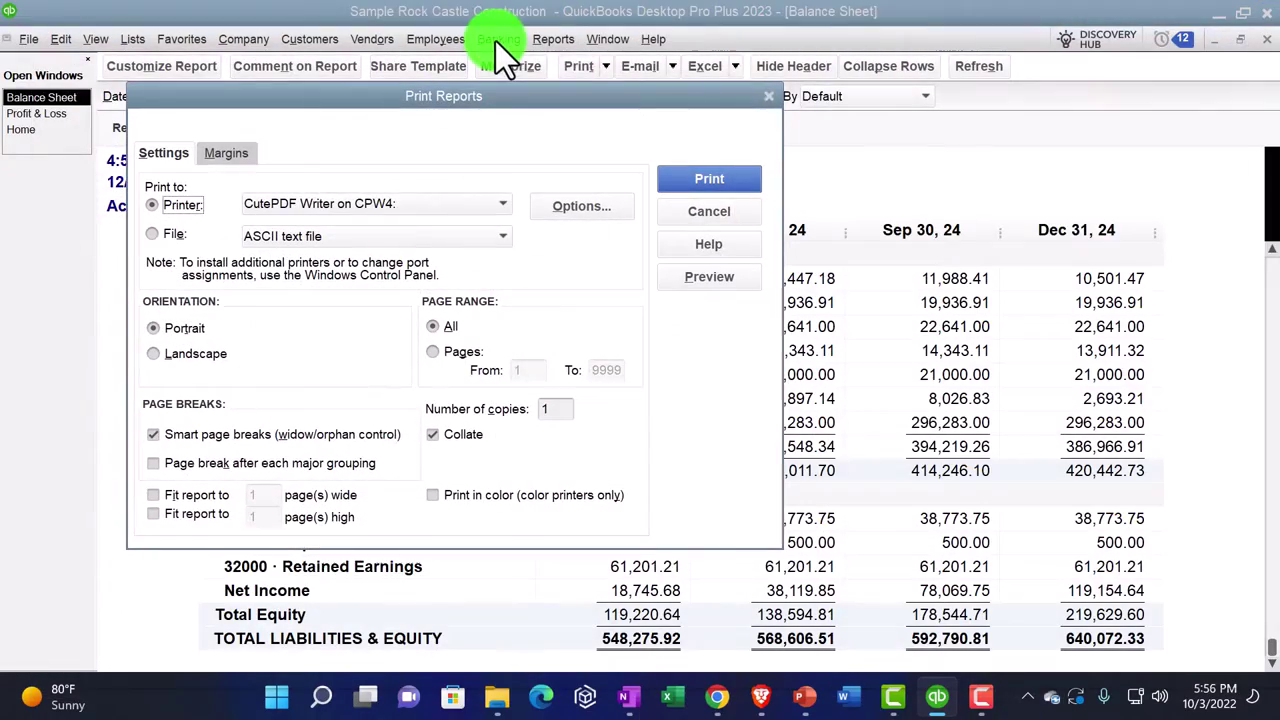
Close Print Reports and revert the Balance Sheet header/footer settings to their defaults
left_click(771, 95)
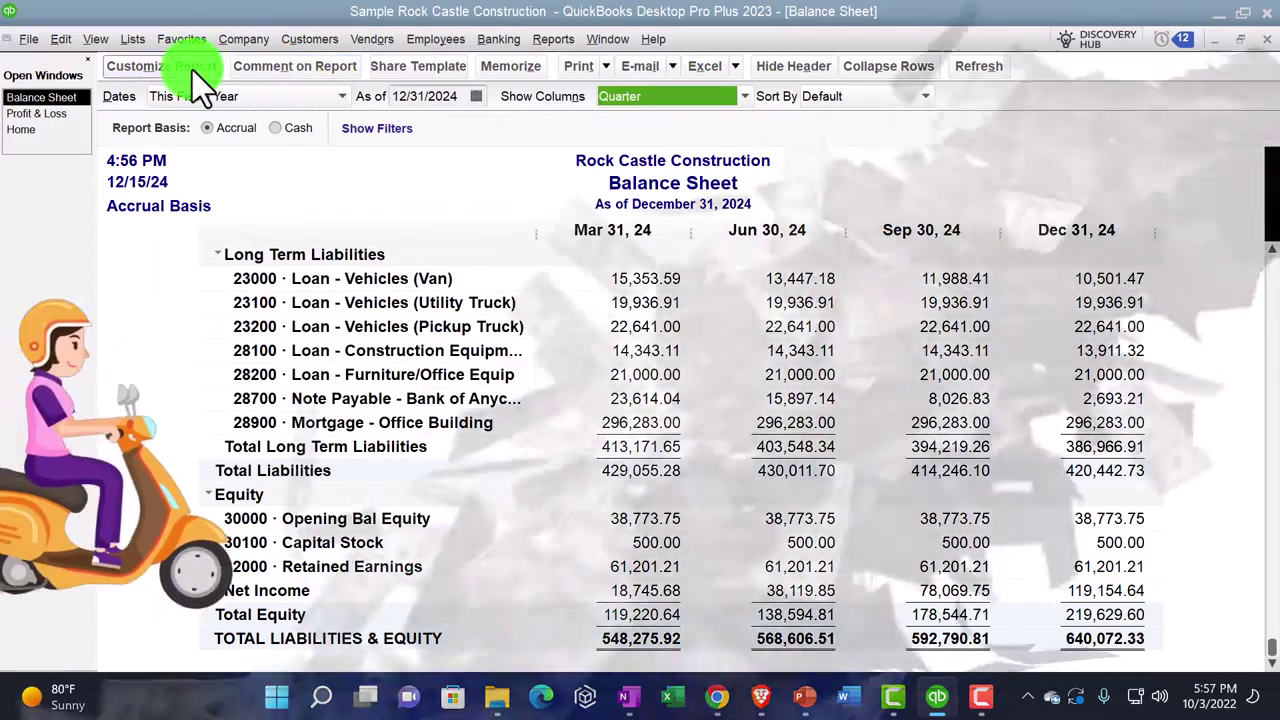
left_click(200, 78)
left_click(718, 175)
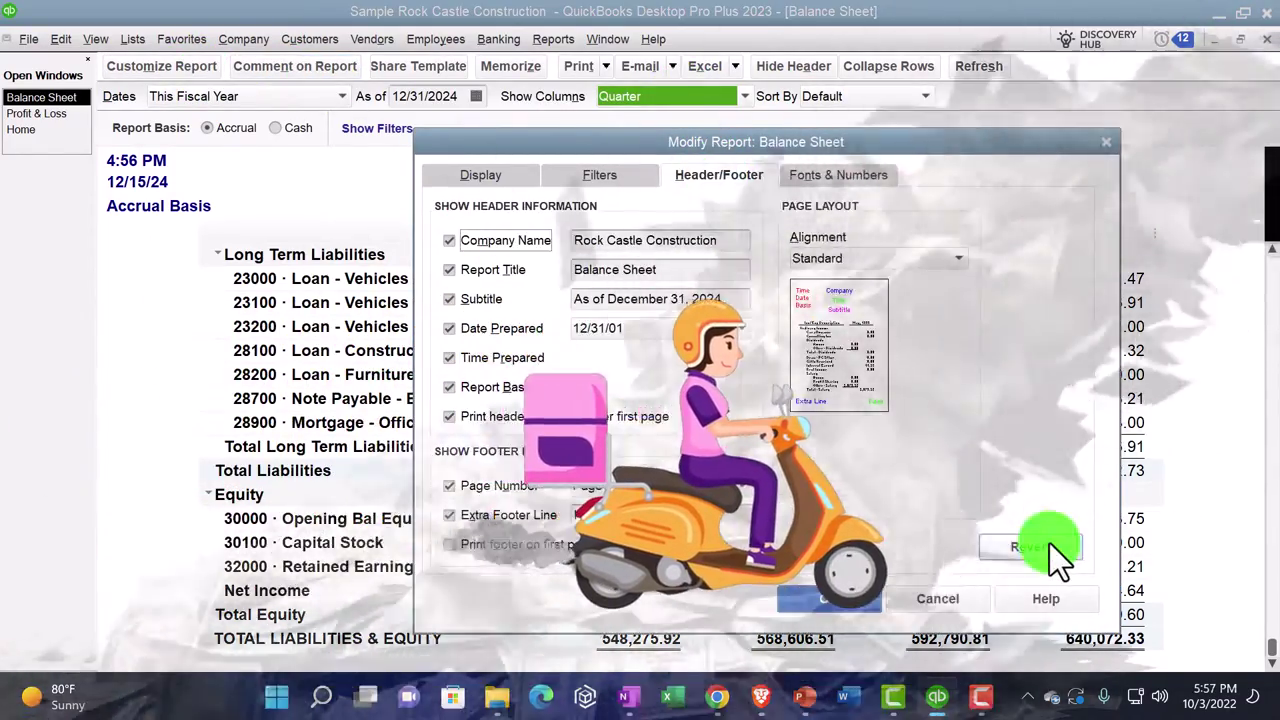
left_click(1049, 545)
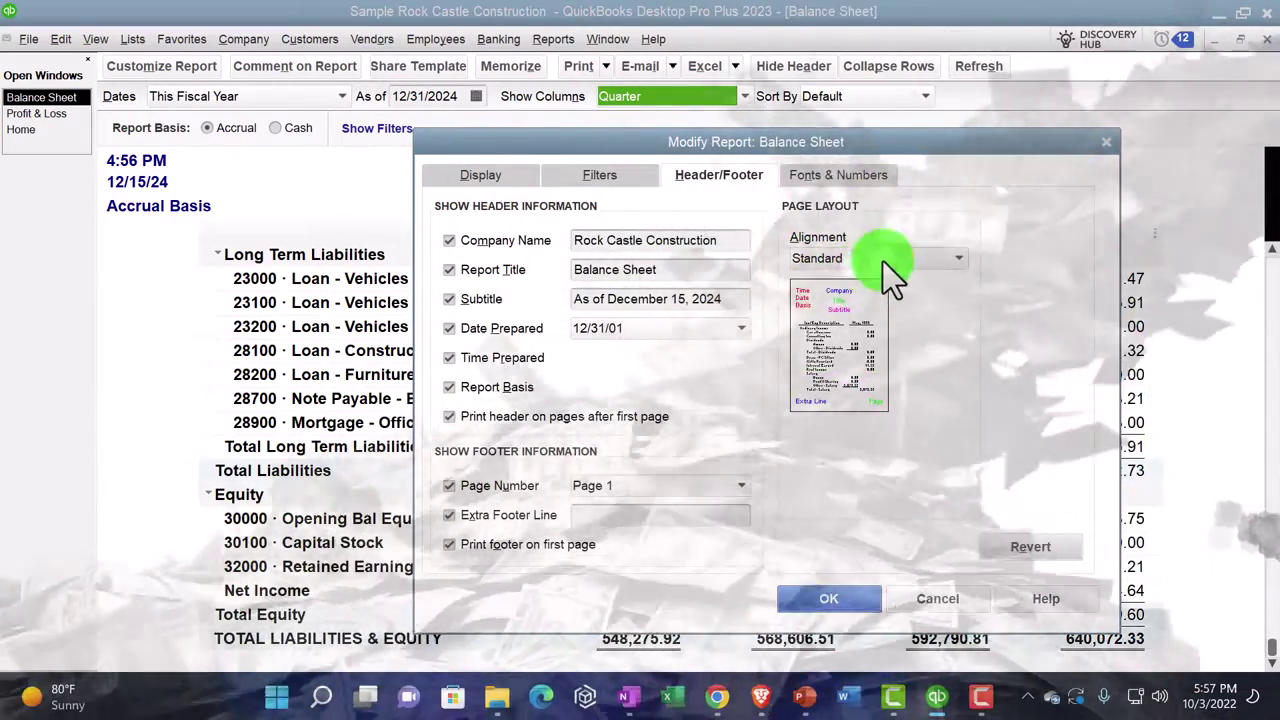
Set the header alignment to Left and apply it to the report
left_click(883, 261)
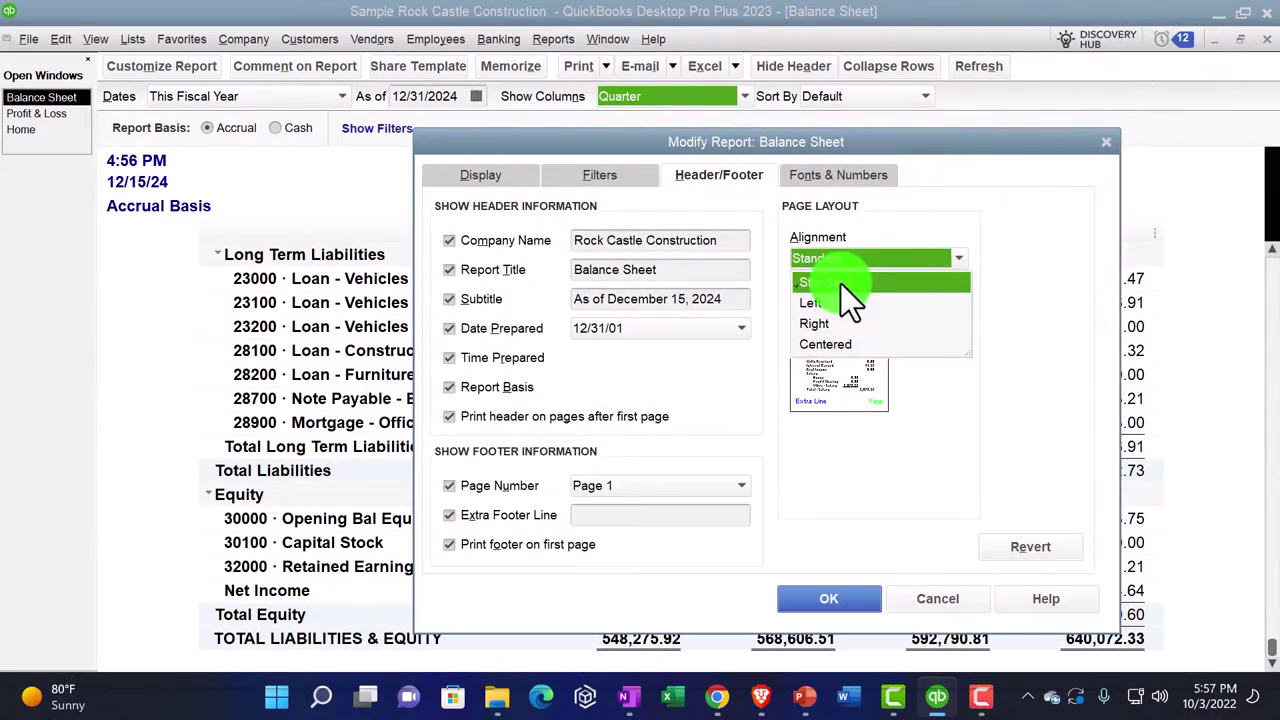
left_click(900, 282)
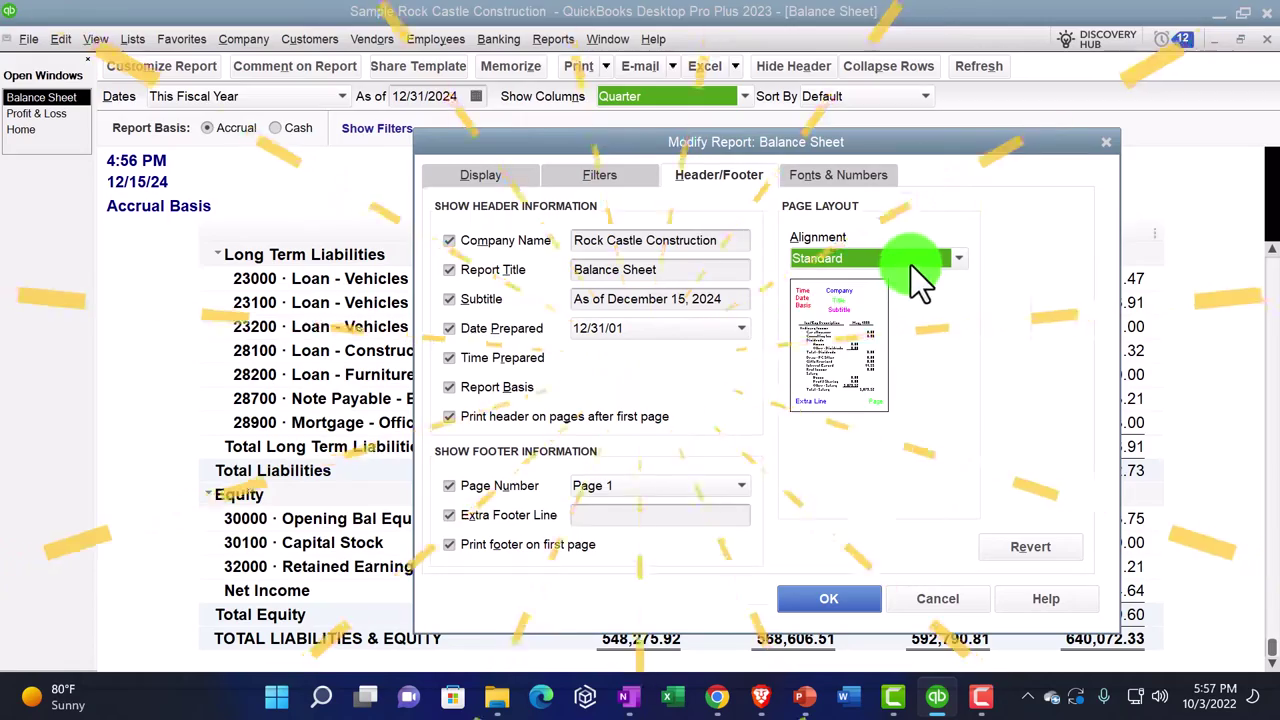
left_click(908, 266)
left_click(840, 301)
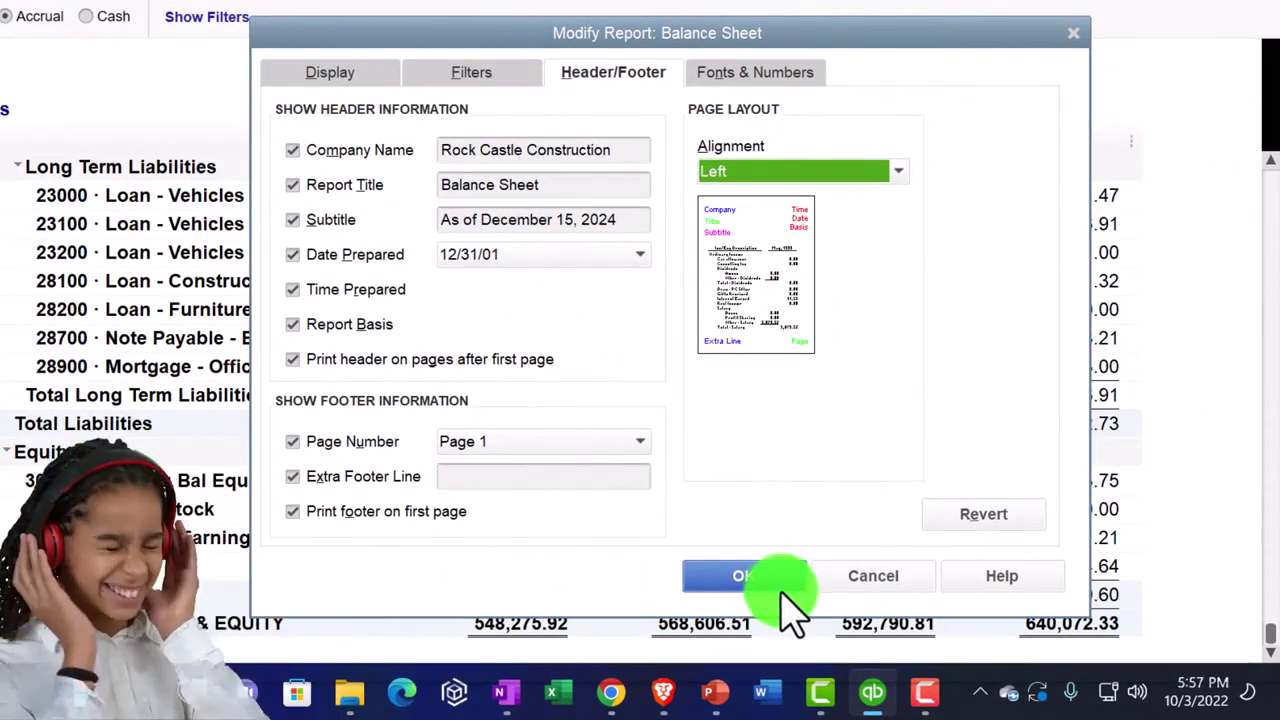
left_click(745, 576)
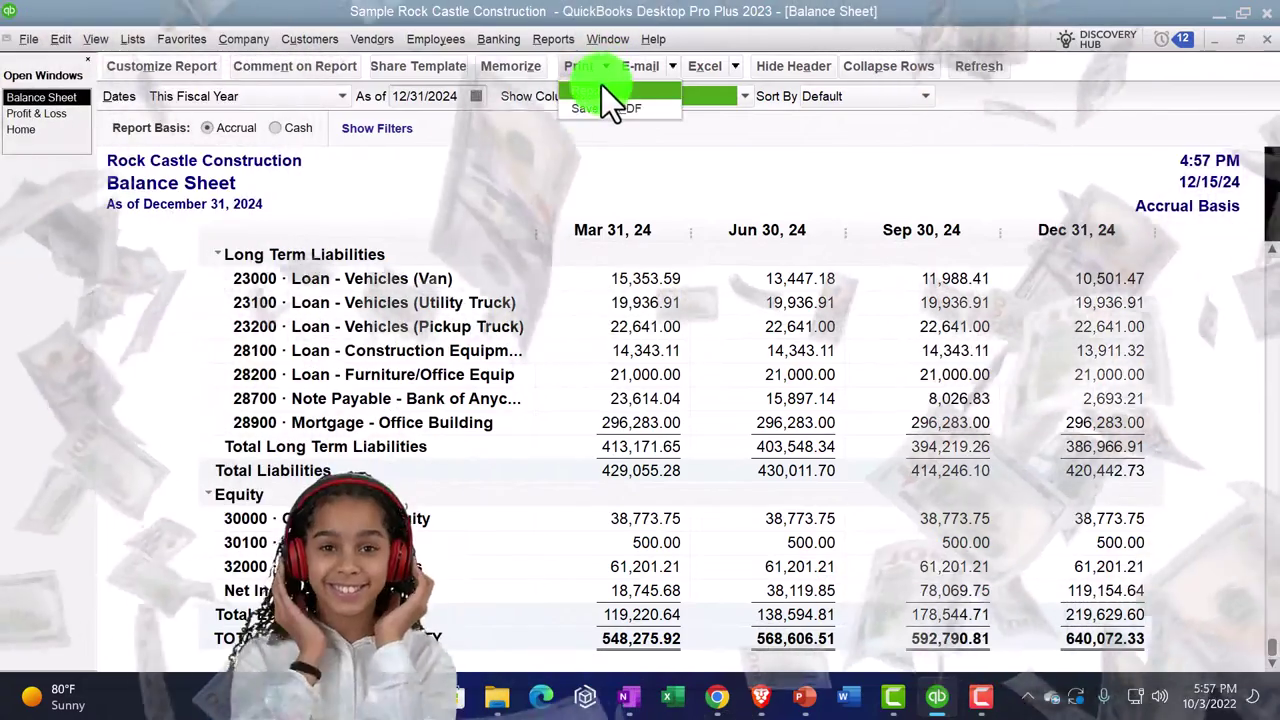
left_click(601, 87)
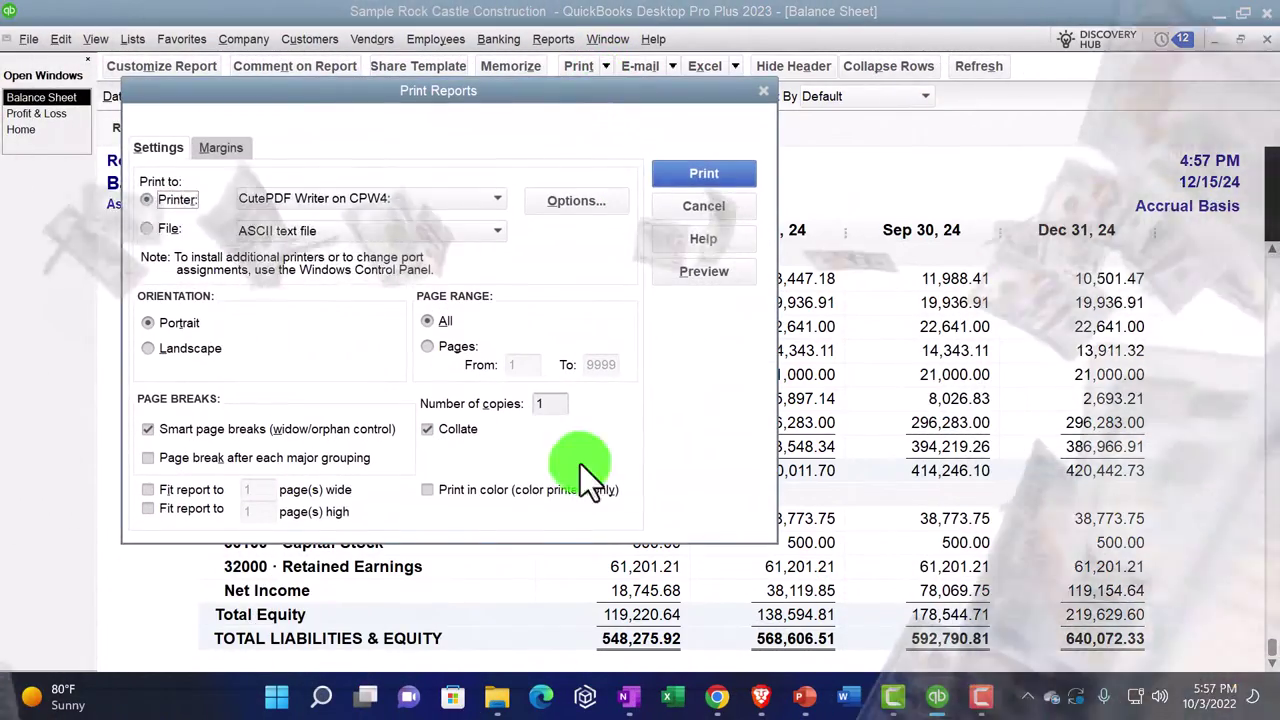
left_click(675, 274)
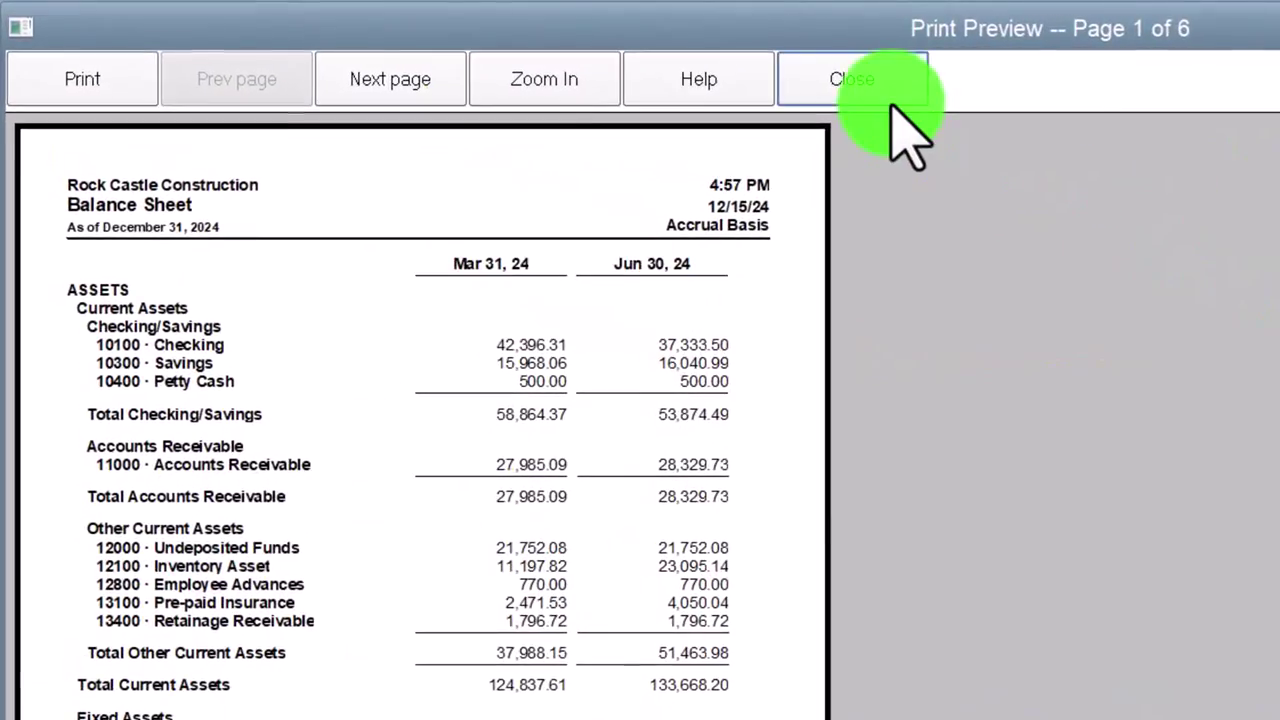
left_click(518, 55)
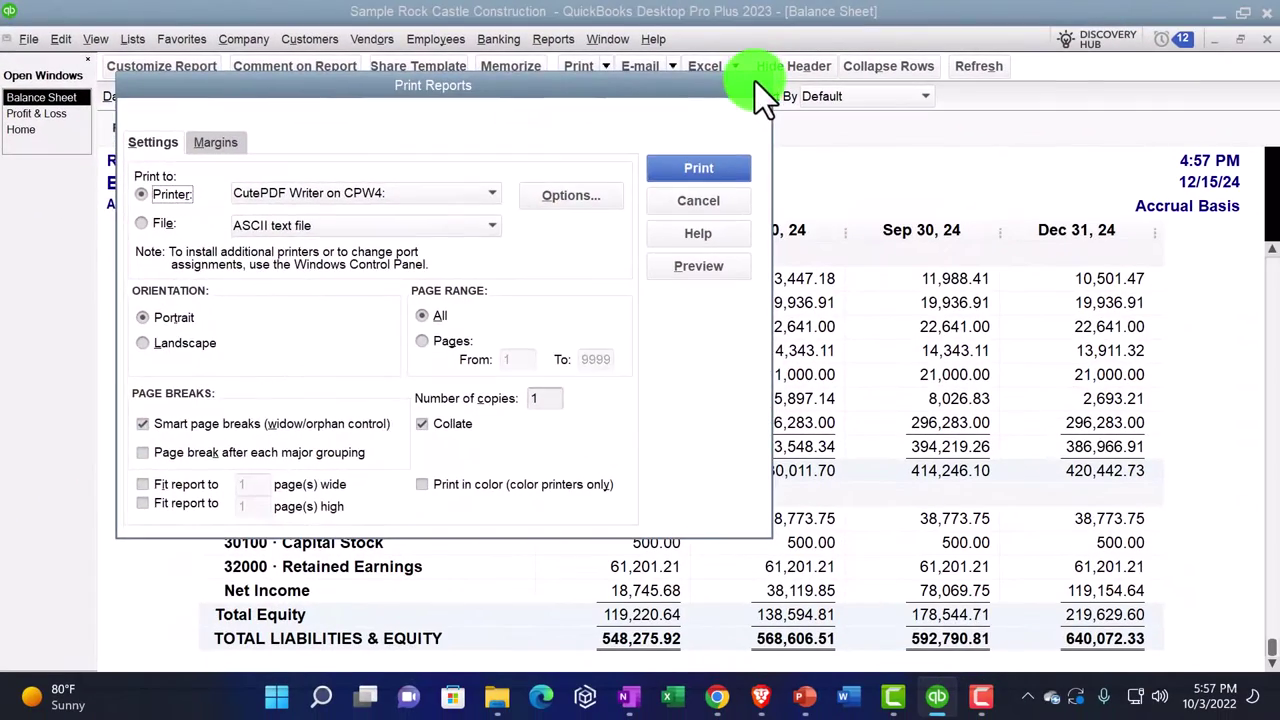
left_click(880, 98)
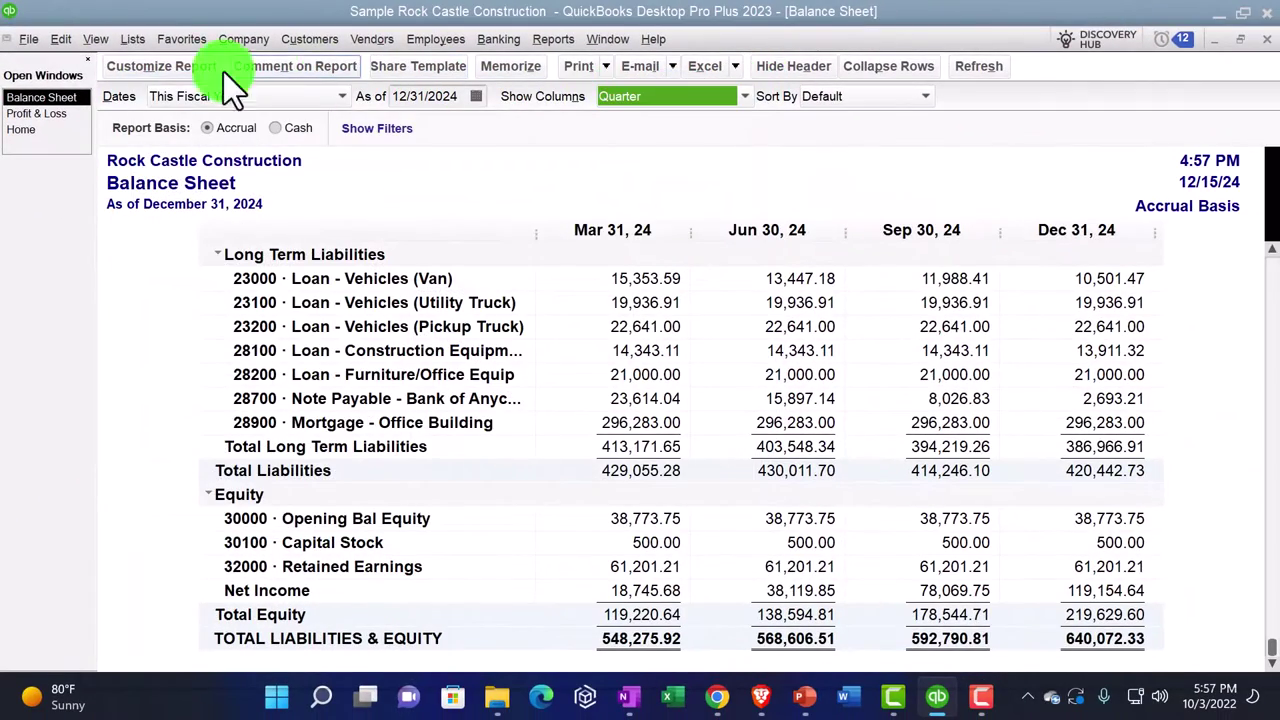
Switch the Balance Sheet header to Right alignment and apply it
left_click(190, 72)
left_click(713, 169)
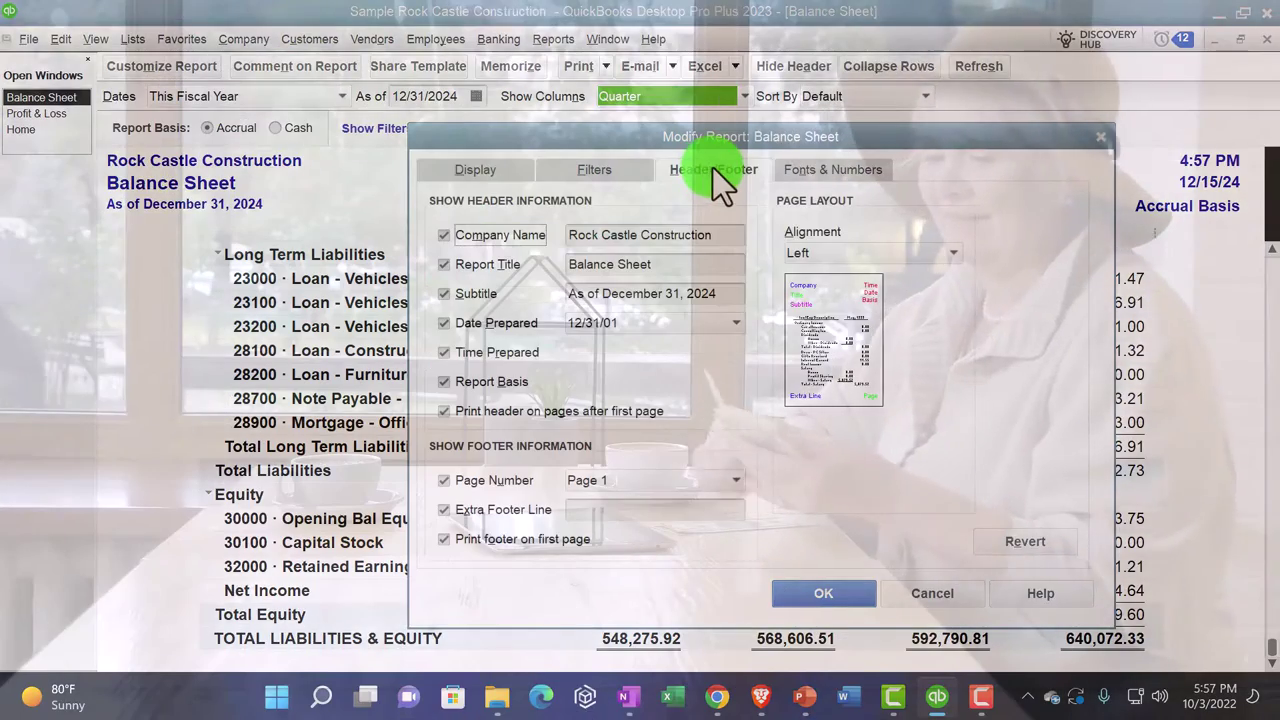
left_click(869, 252)
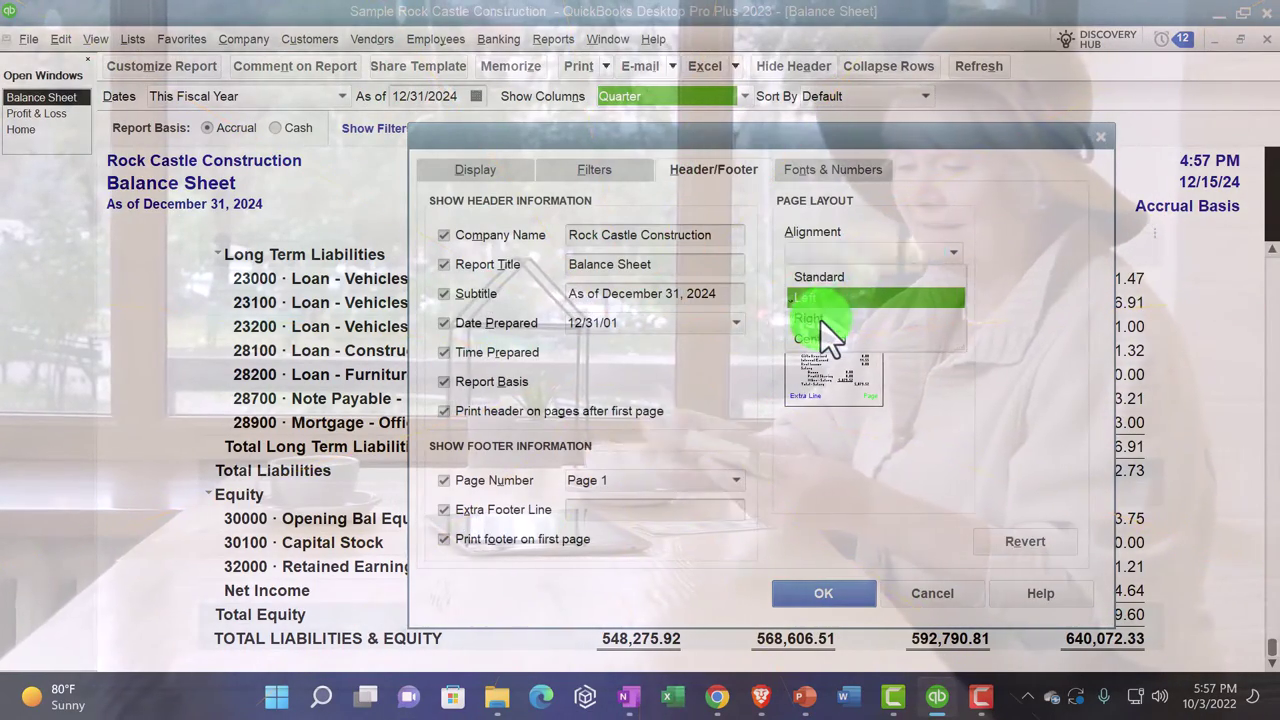
left_click(821, 319)
left_click(823, 593)
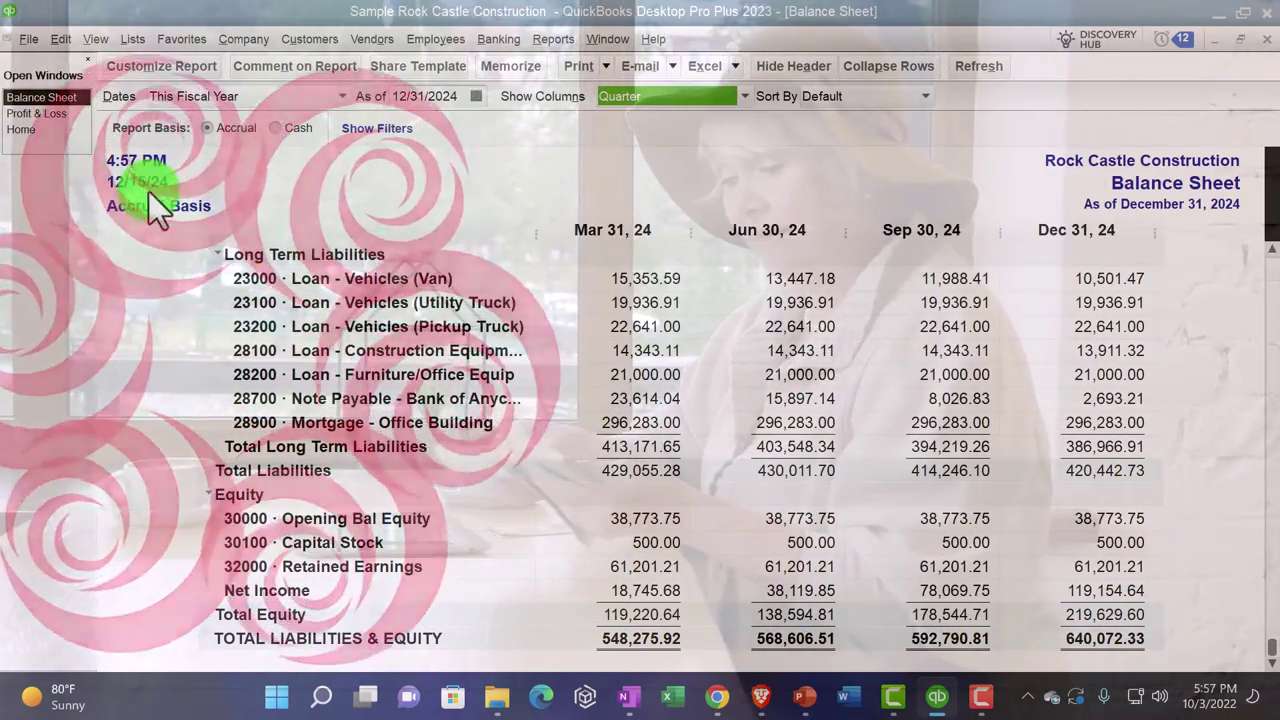
Change the header alignment to Centered and apply it
left_click(173, 67)
left_click(721, 162)
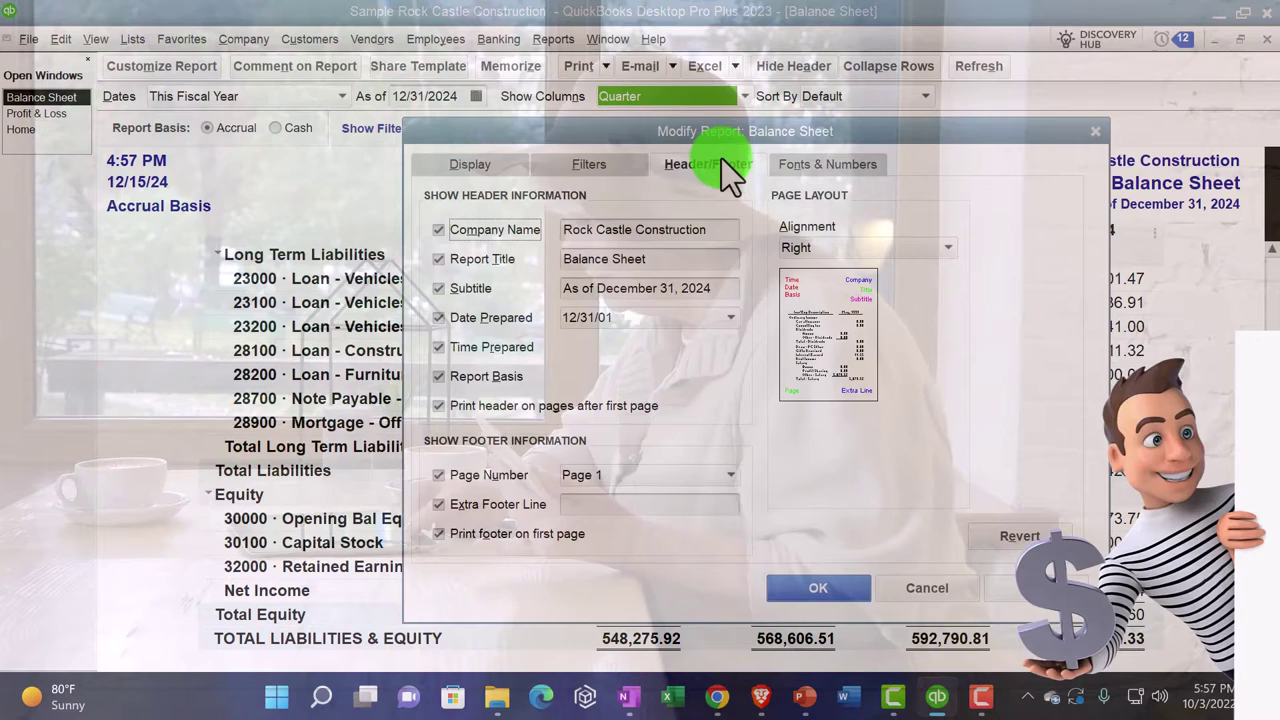
left_click(877, 250)
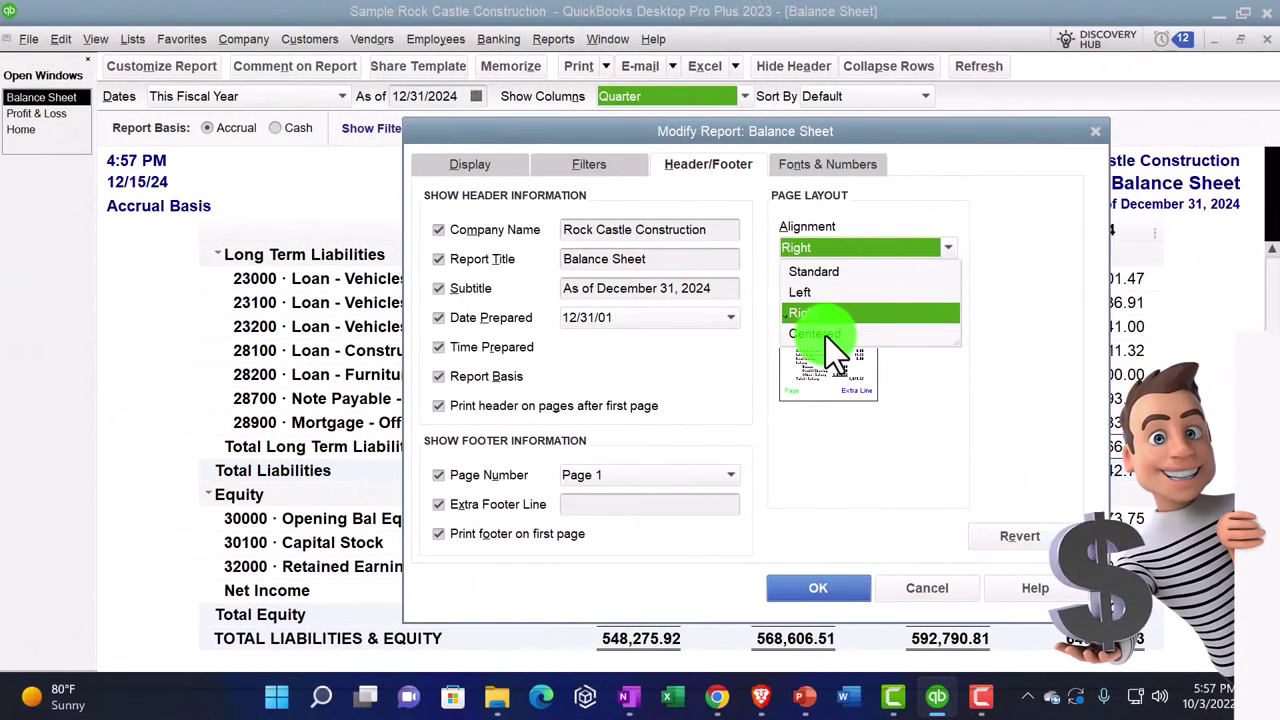
left_click(827, 336)
left_click(826, 588)
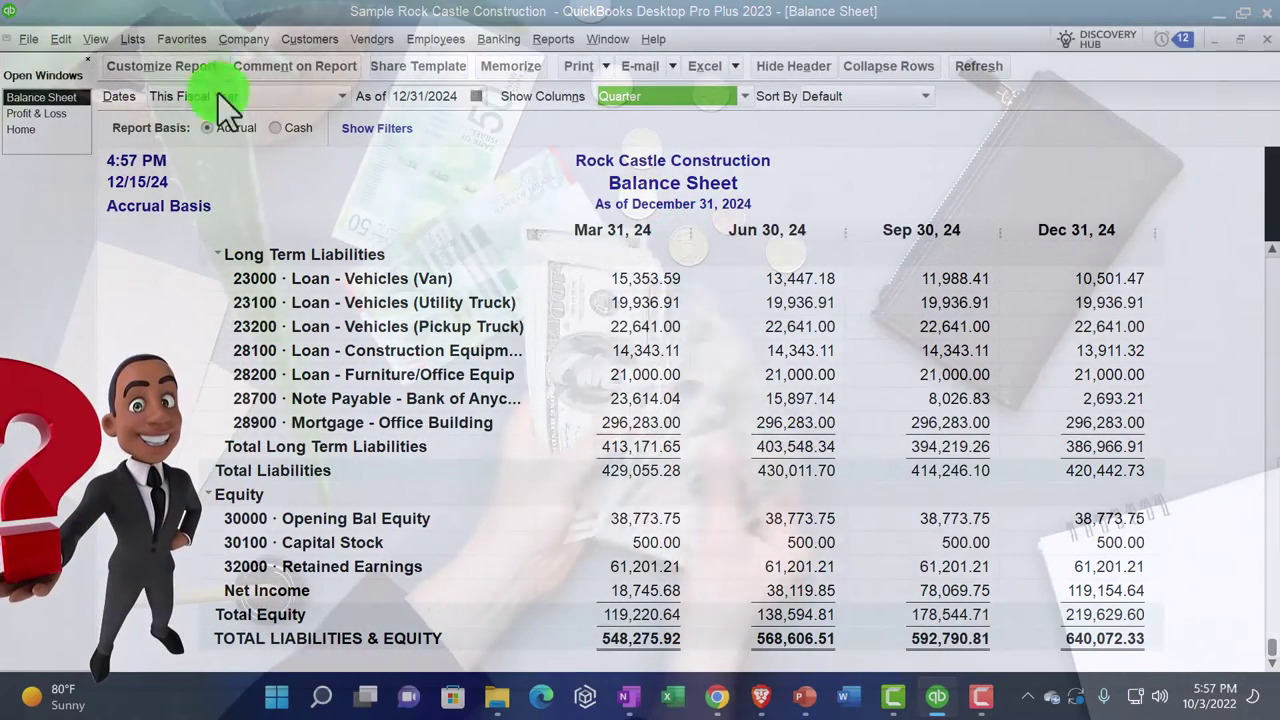
Set the header alignment back to Standard and revert the header/footer settings to defaults
left_click(163, 66)
left_click(655, 155)
left_click(898, 246)
left_click(830, 264)
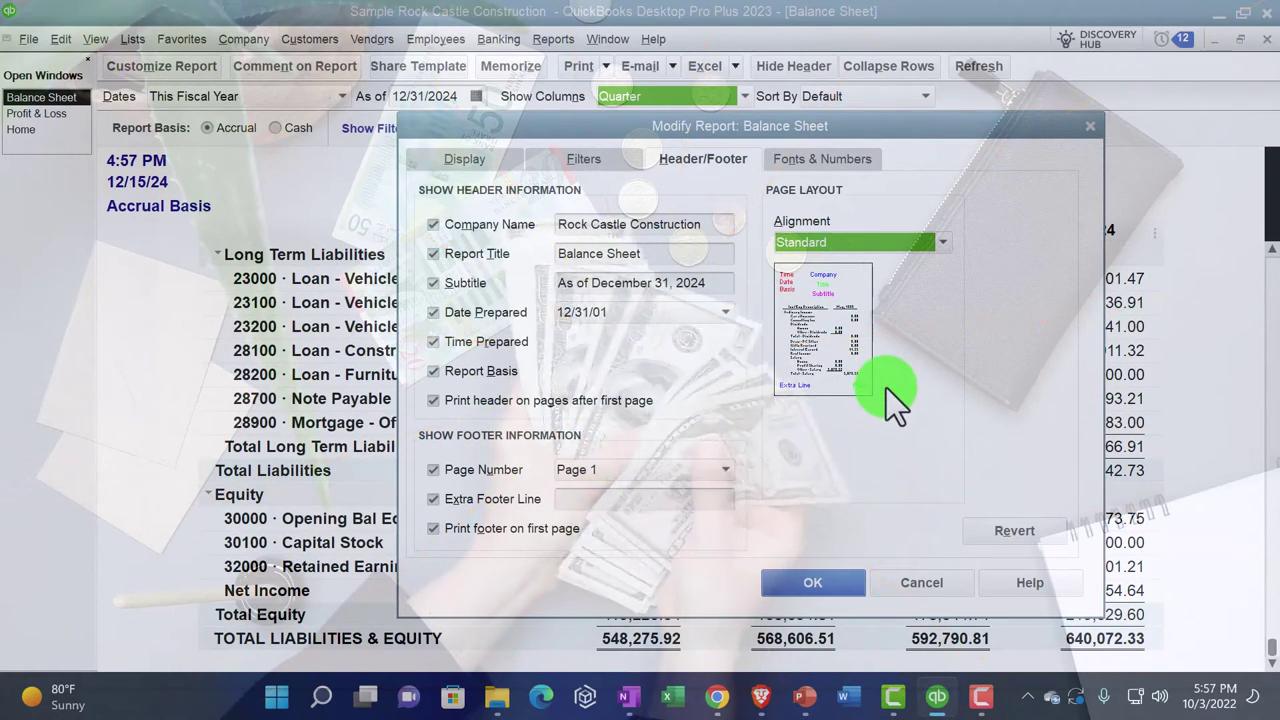
left_click(1010, 528)
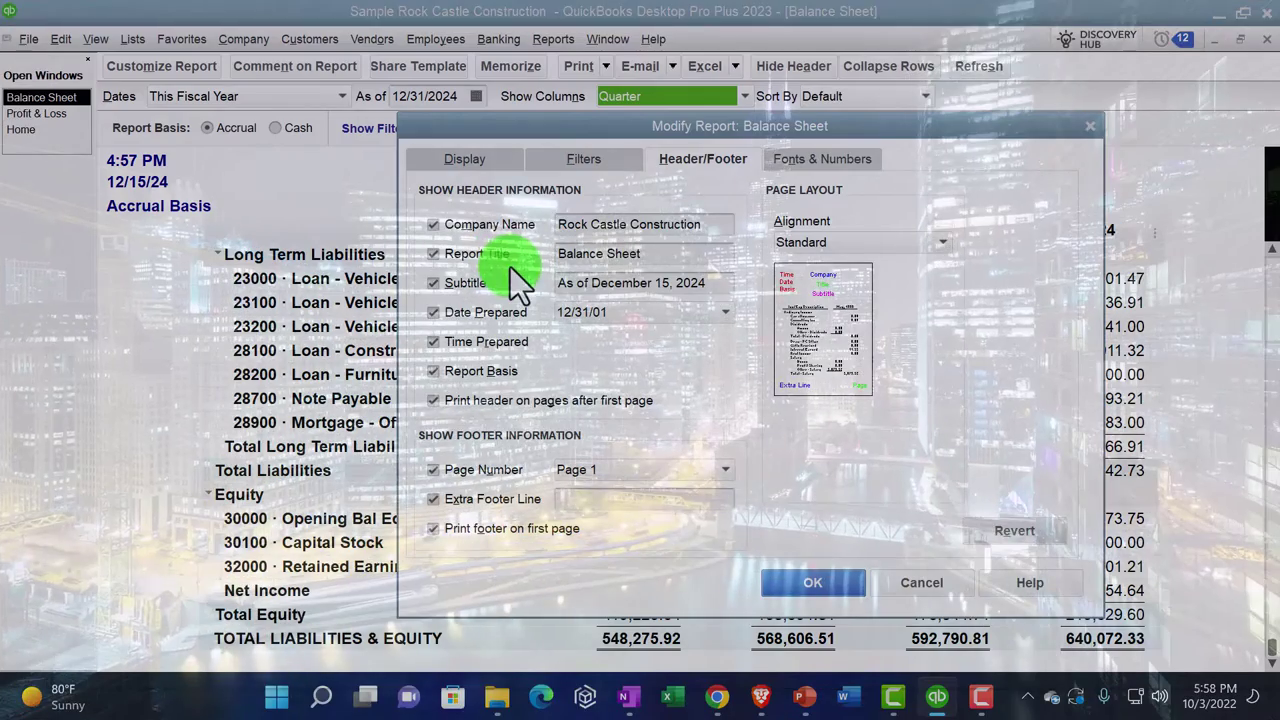
Move the settings window down and re-enable Time Prepared and Report Basis in the header
left_click_drag(547, 137, 547, 235)
left_click_drag(655, 198, 592, 120)
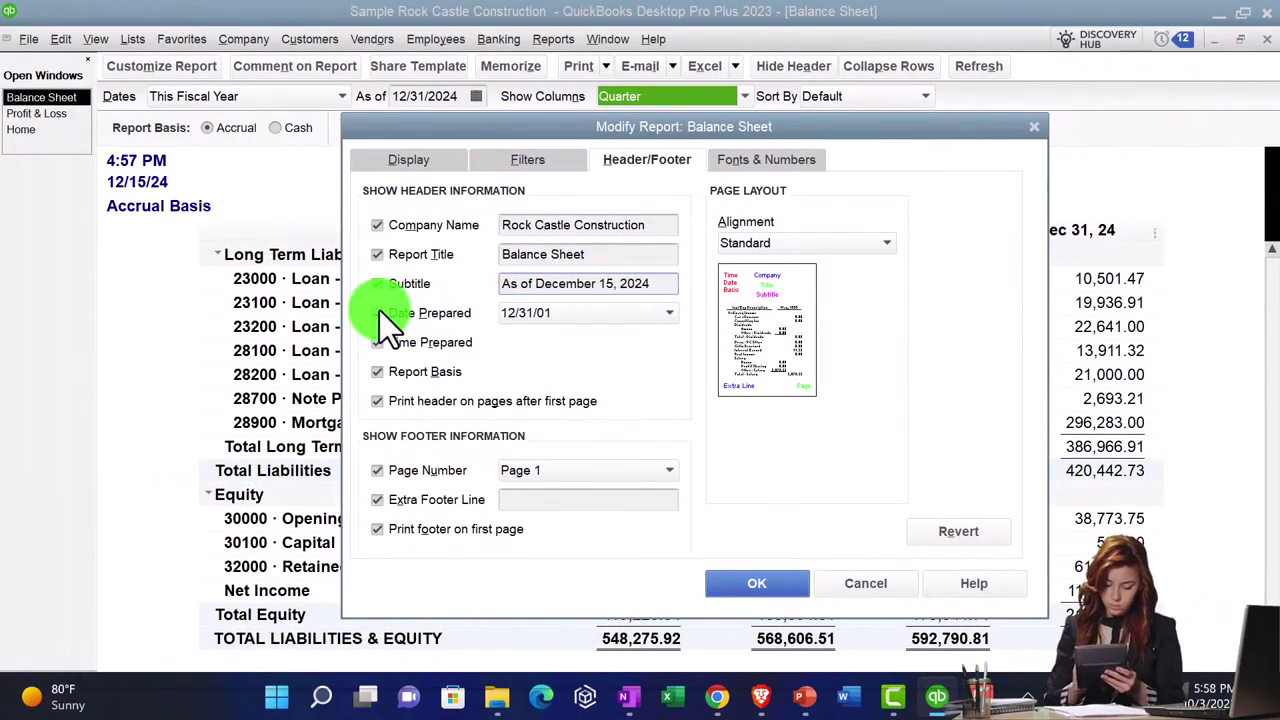
left_click(377, 342)
left_click(377, 368)
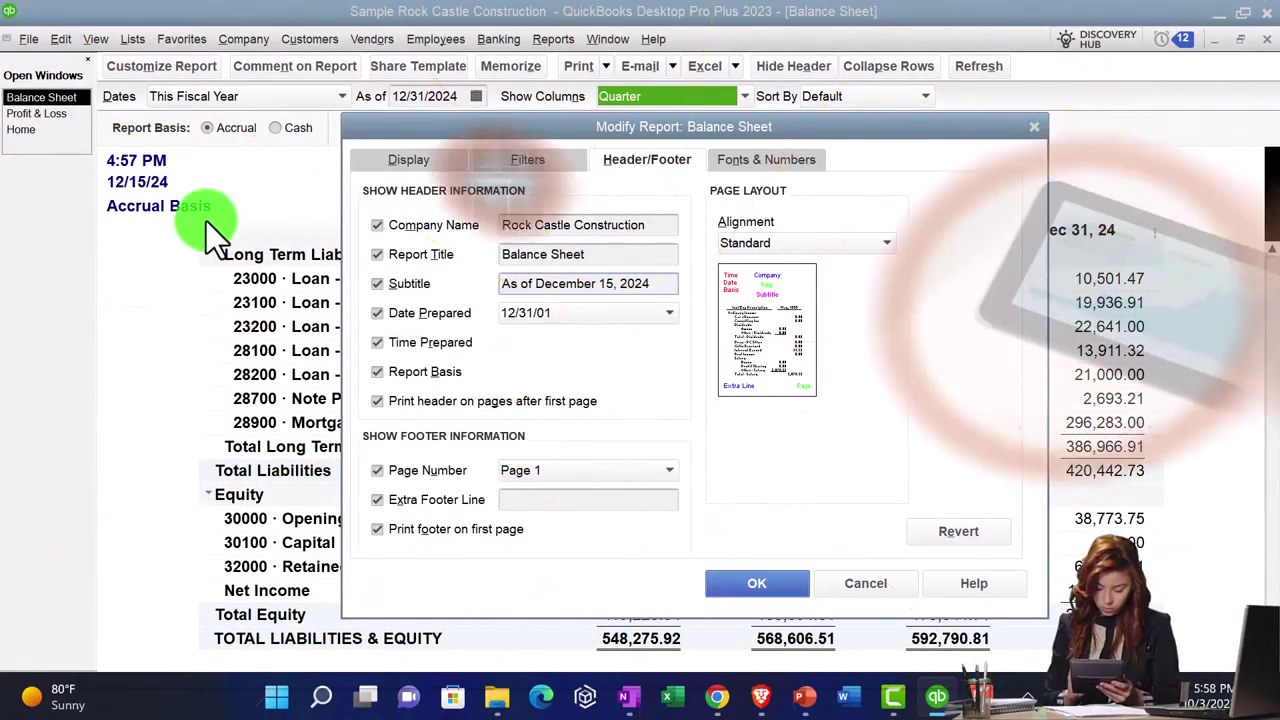